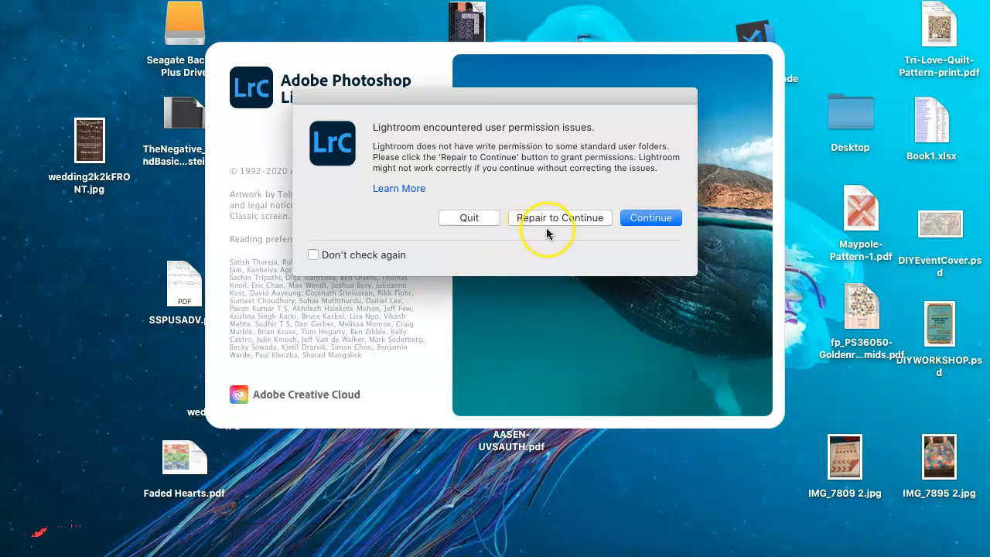
Step: Dismiss the startup permission warning and the welcome screen
{"action": "left_click", "coordinate": [650, 220]}
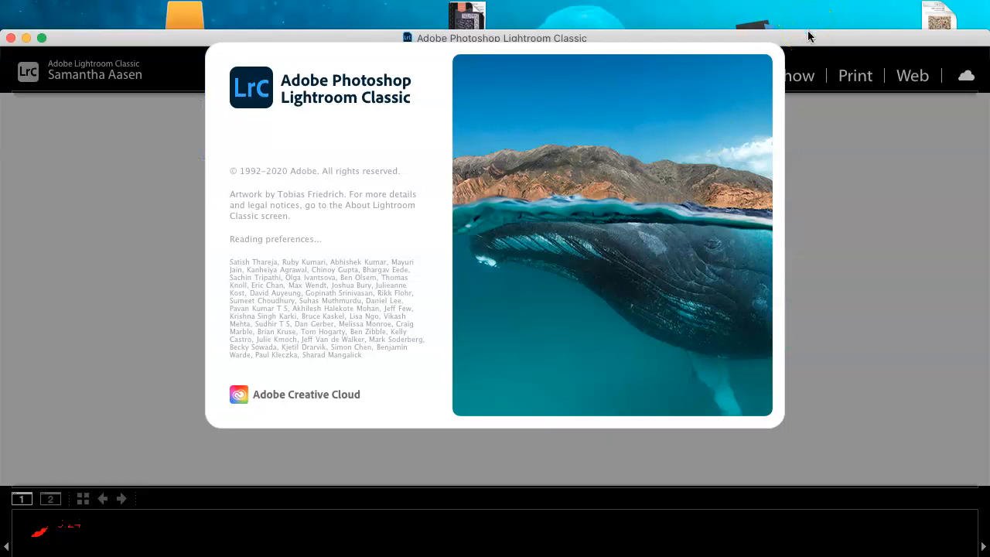
{"action": "left_click_drag", "start_coordinate": [808, 45], "coordinate": [808, 13]}
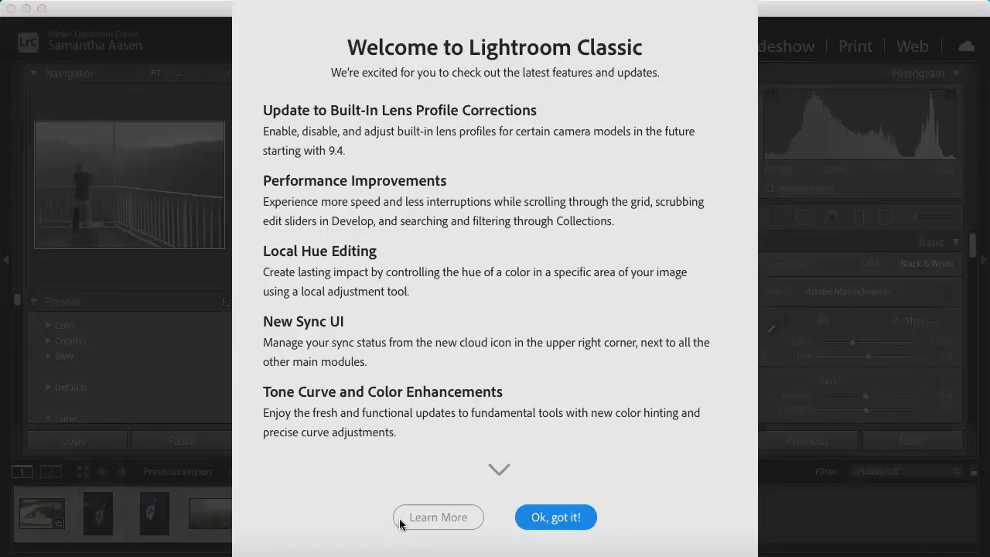
{"action": "left_click", "coordinate": [521, 520]}
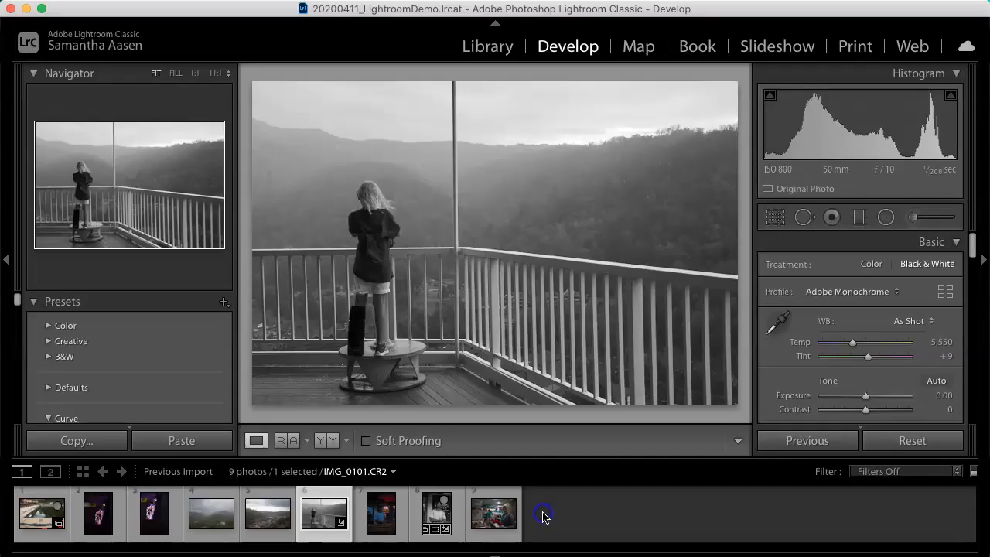
Step: Start creating a new catalog
{"action": "left_click", "coordinate": [33, 530]}
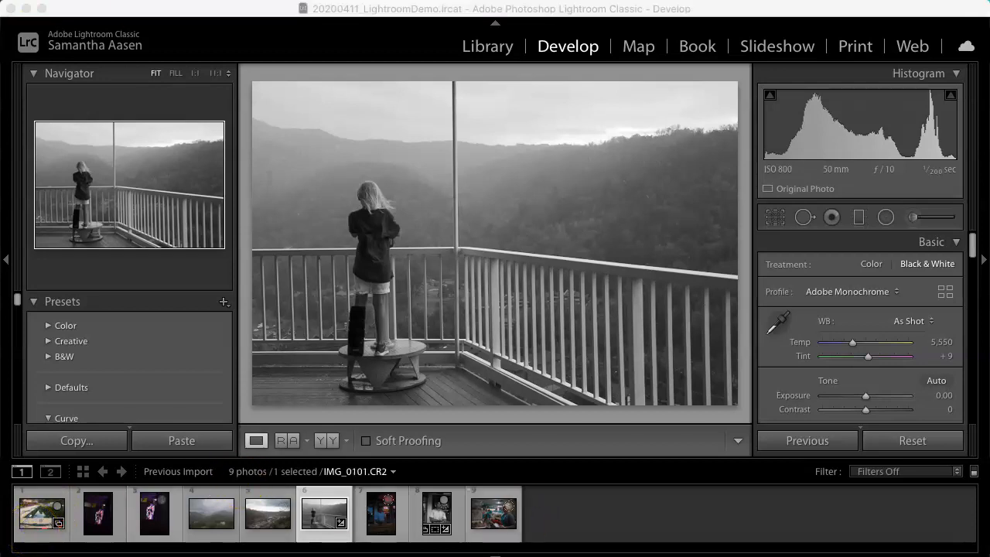
{"action": "left_click", "coordinate": [141, 5]}
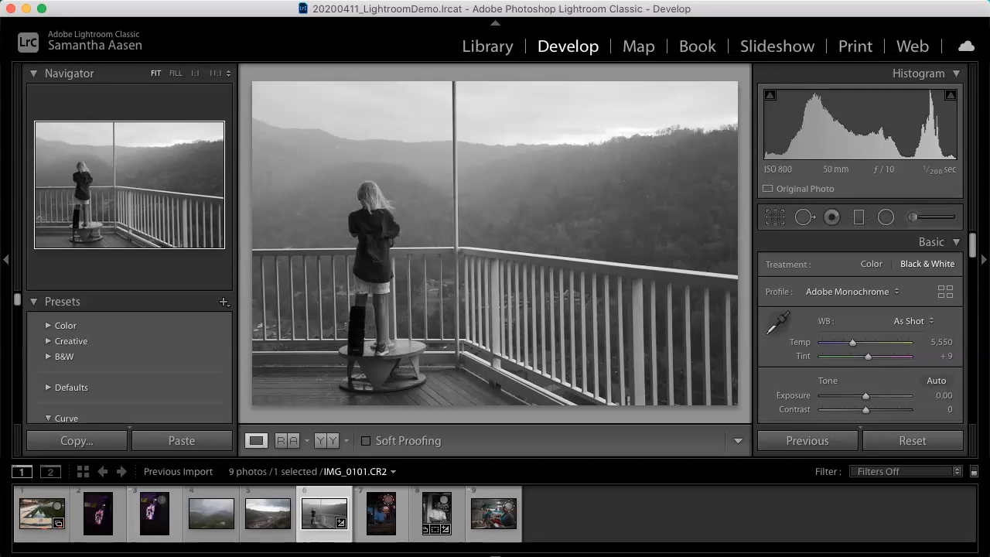
{"action": "left_click", "coordinate": [157, 0]}
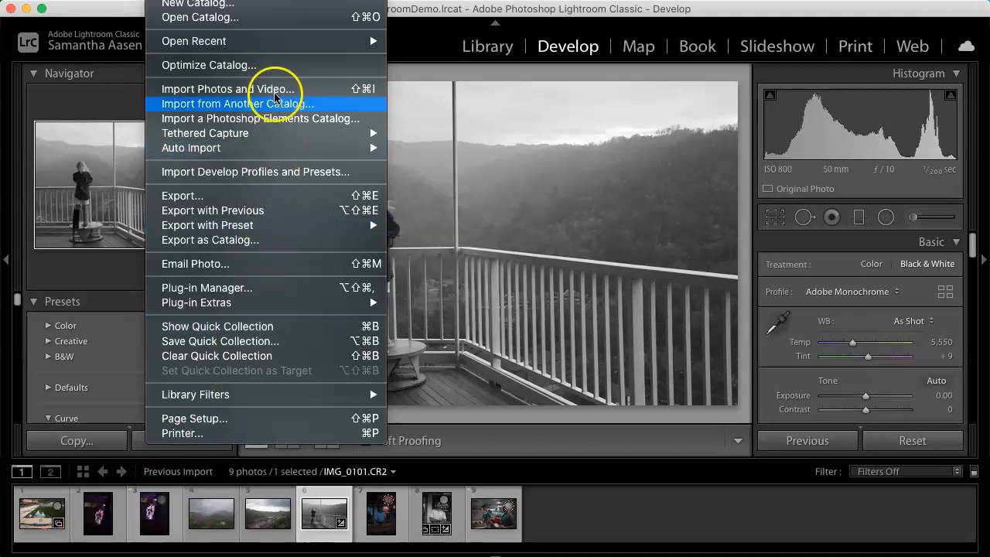
{"action": "left_click", "coordinate": [280, 6]}
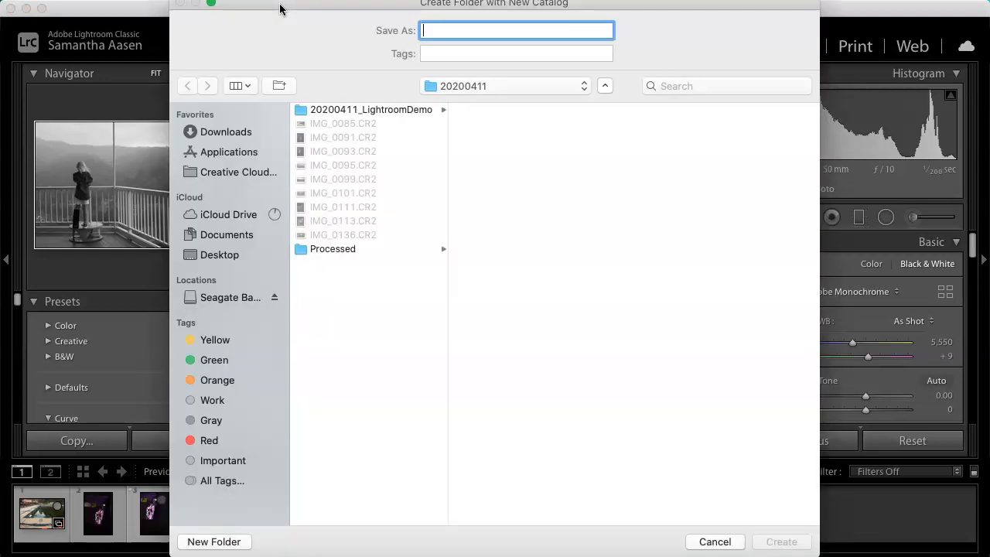
Step: Browse to the Teaching › Art 142 › Demos › Lightroom folder as the catalog location
{"action": "left_click", "coordinate": [501, 86]}
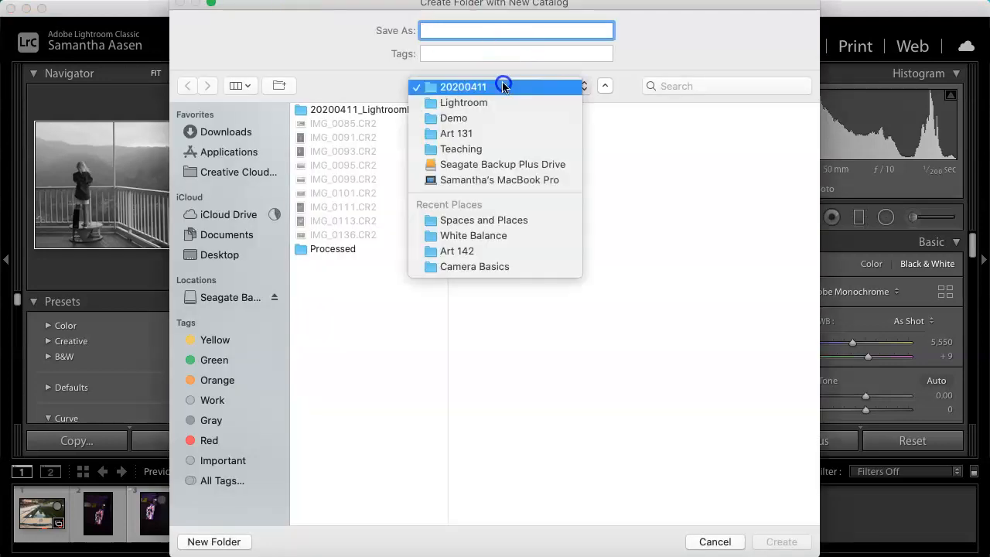
{"action": "left_click", "coordinate": [498, 149]}
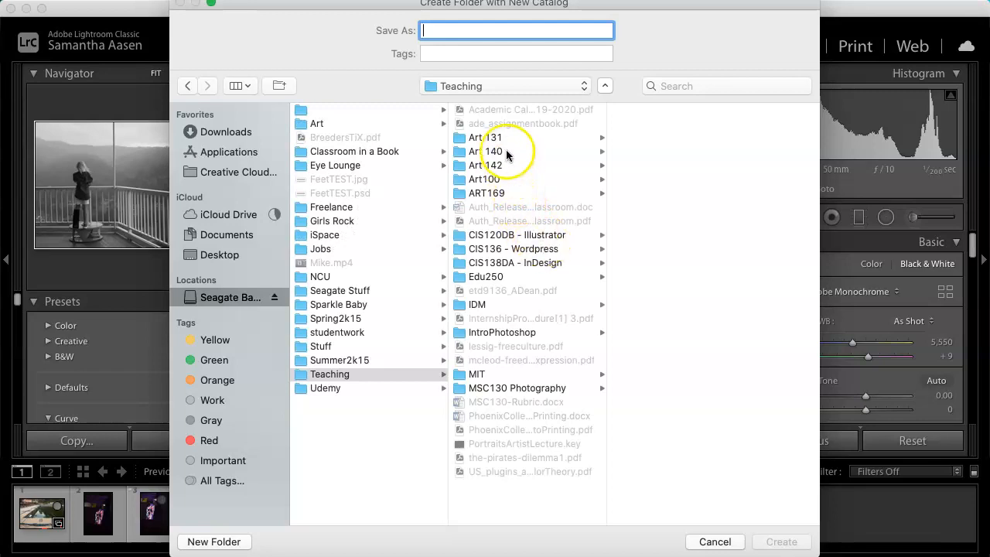
{"action": "left_click", "coordinate": [497, 164]}
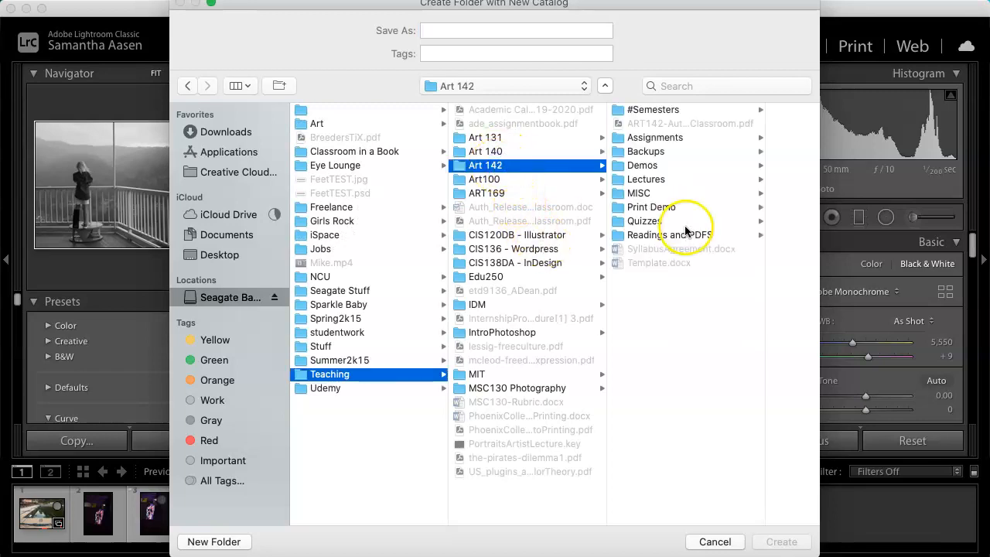
{"action": "left_click", "coordinate": [654, 165]}
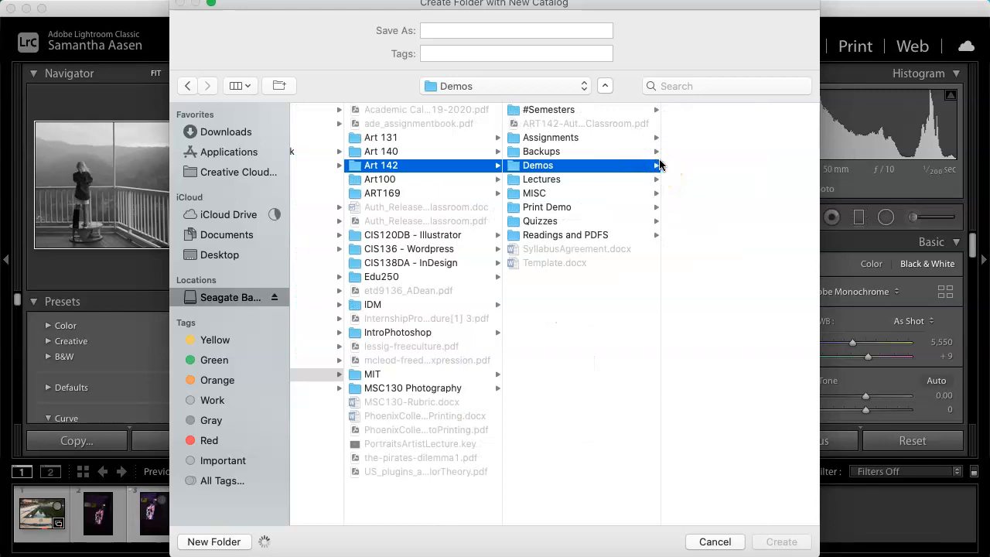
{"action": "left_click", "coordinate": [703, 236]}
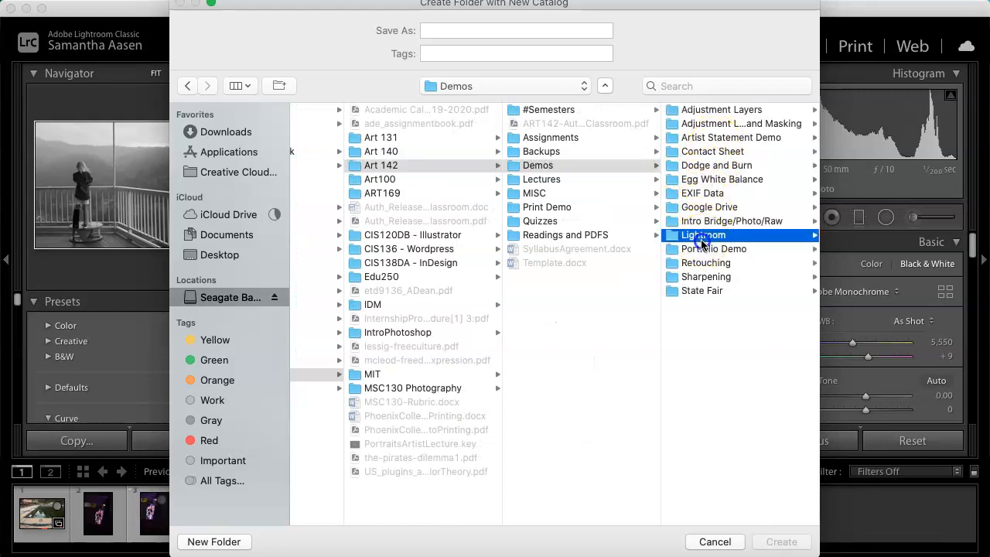
Step: Create a new folder named 20200823 inside the Lightroom folder
{"action": "left_click", "coordinate": [200, 539]}
{"action": "type", "text": "20200823"}
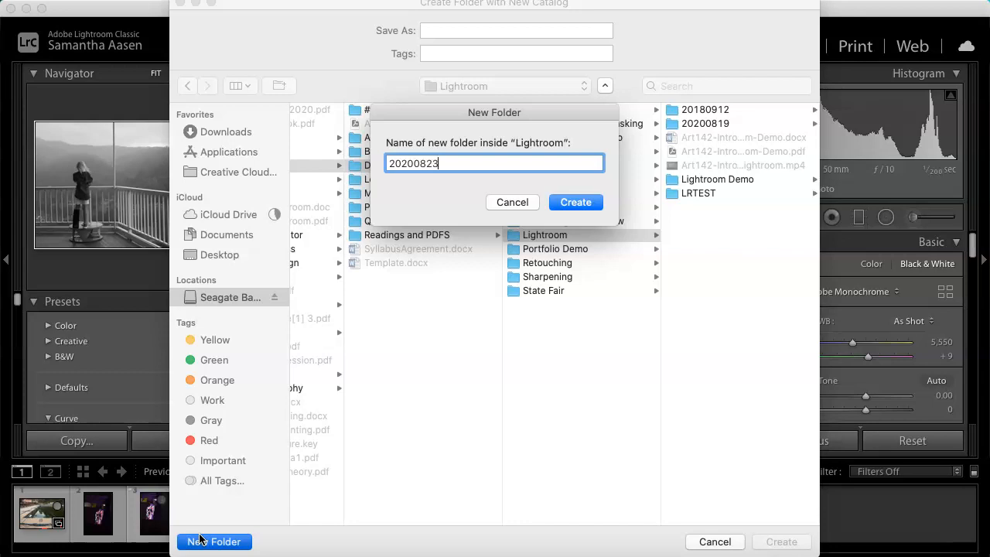
{"action": "key", "text": "Return"}
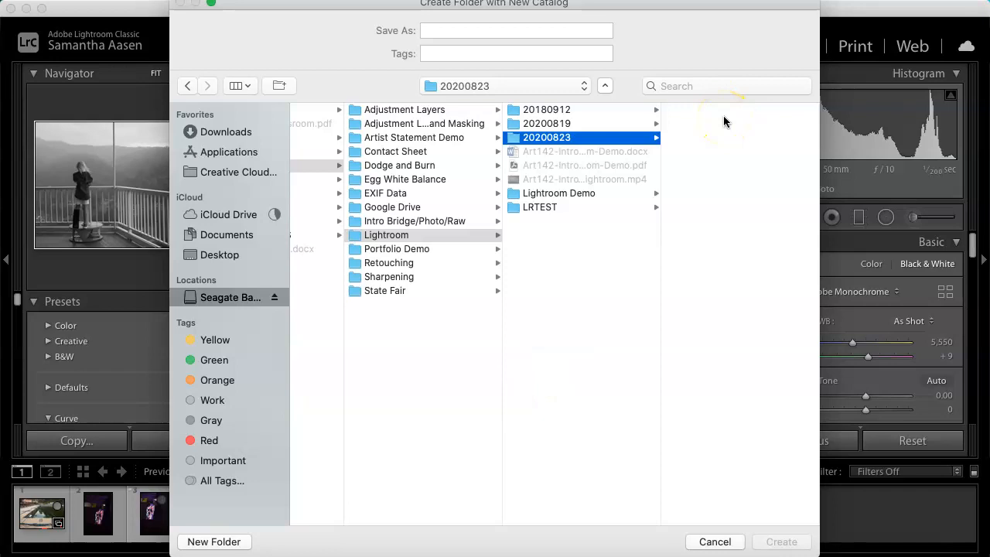
Step: Name the new catalog Lightroom Demo and create it
{"action": "left_click", "coordinate": [487, 31]}
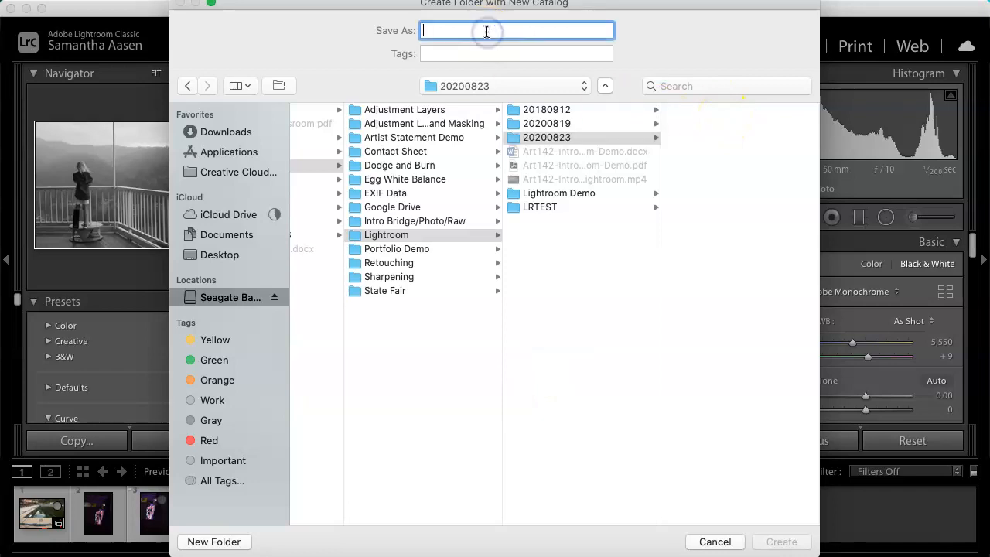
{"action": "type", "text": "Lightroom Demo"}
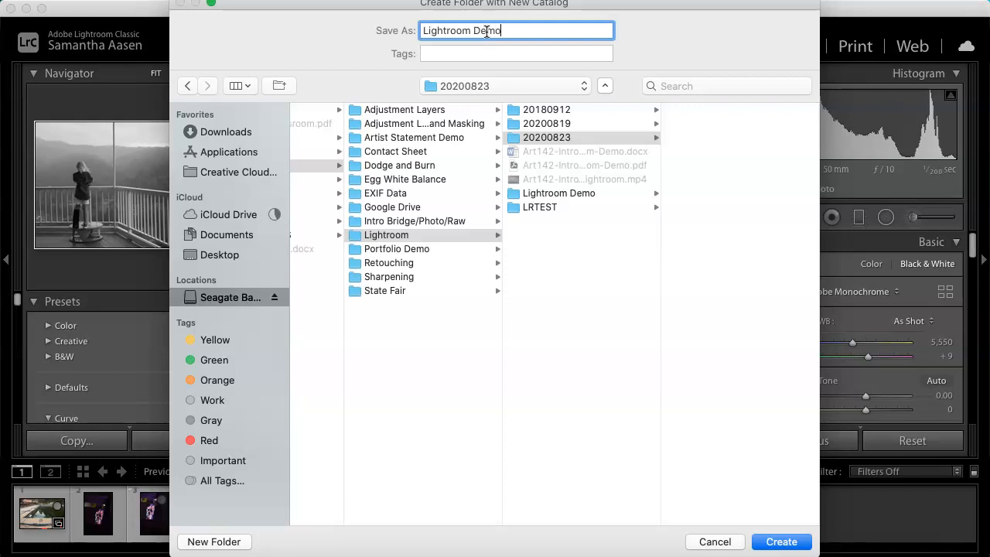
{"action": "key", "text": "Return"}
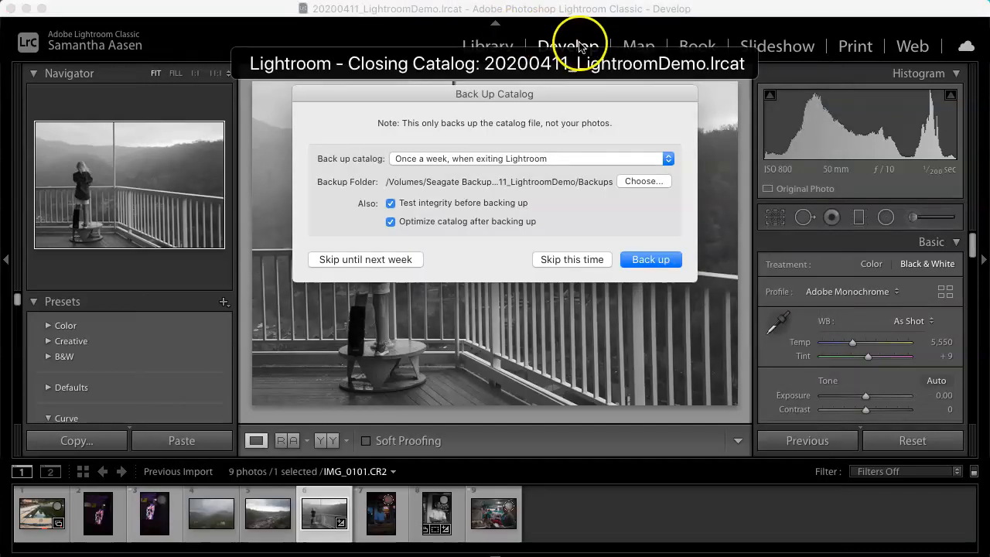
Step: Skip backing up the old catalog and continue past the permission warning
{"action": "left_click", "coordinate": [596, 263]}
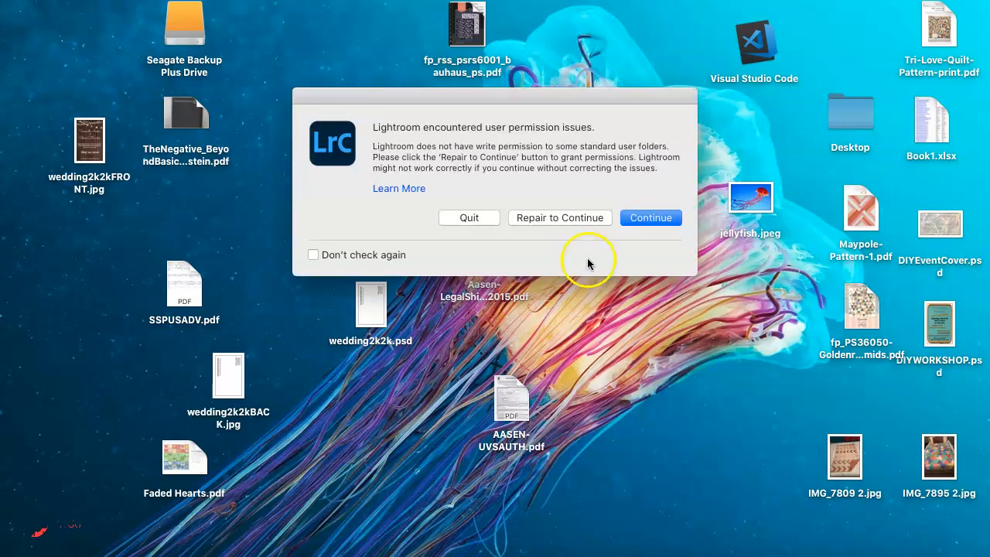
{"action": "left_click", "coordinate": [648, 218]}
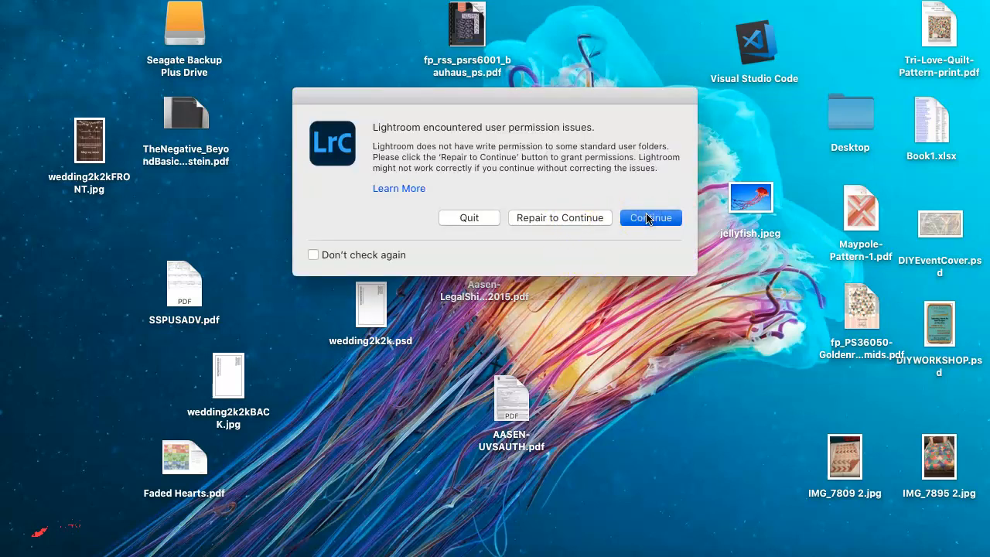
{"action": "left_click", "coordinate": [646, 218]}
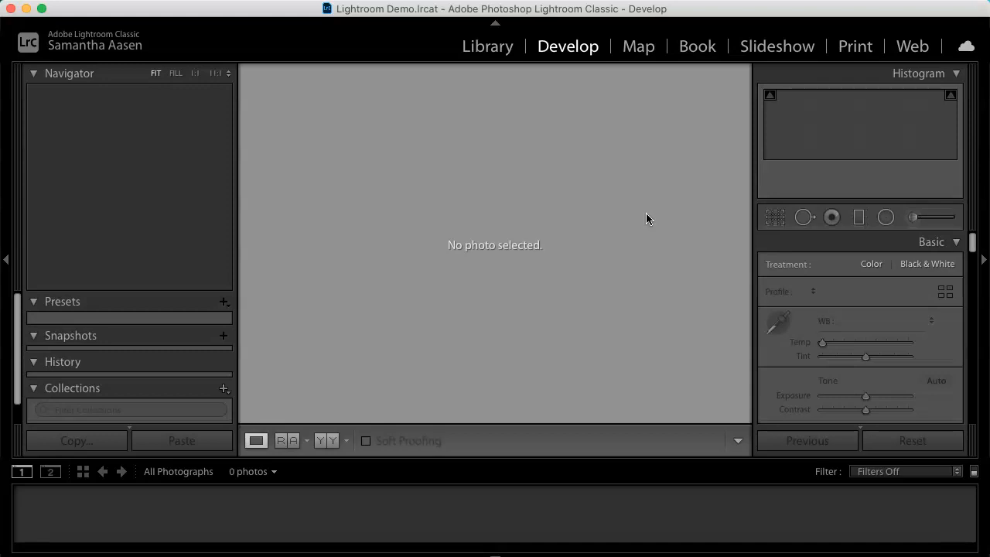
Step: Open Import Photos and Video and select the 20180912 folder under Art 142 › Demos › Lightroom as source
{"action": "left_click", "coordinate": [157, 0]}
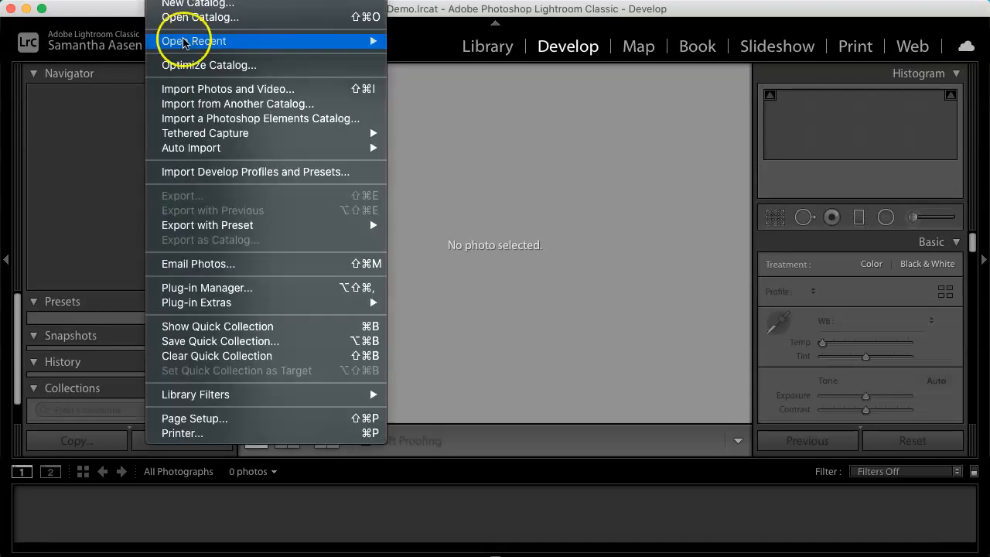
{"action": "left_click", "coordinate": [193, 90]}
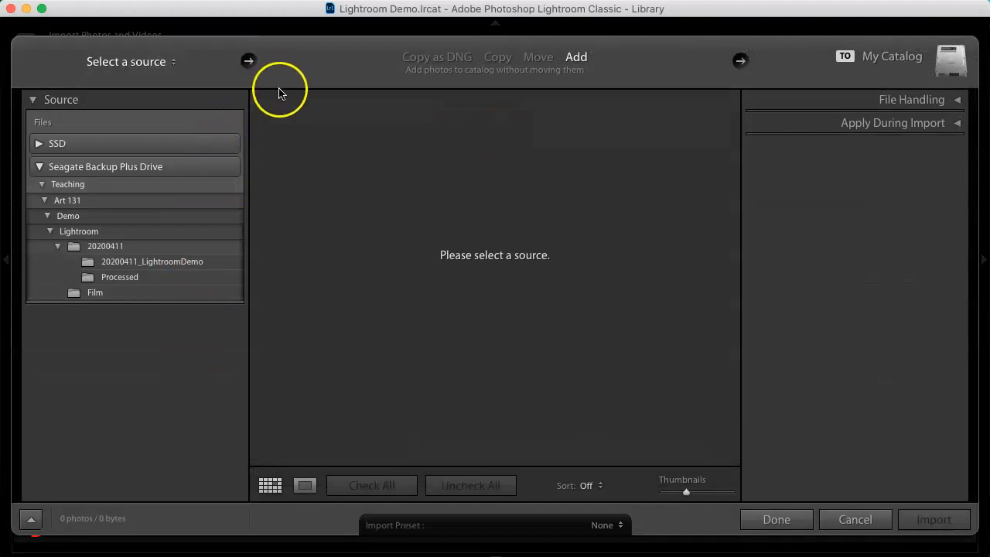
{"action": "left_click", "coordinate": [46, 202]}
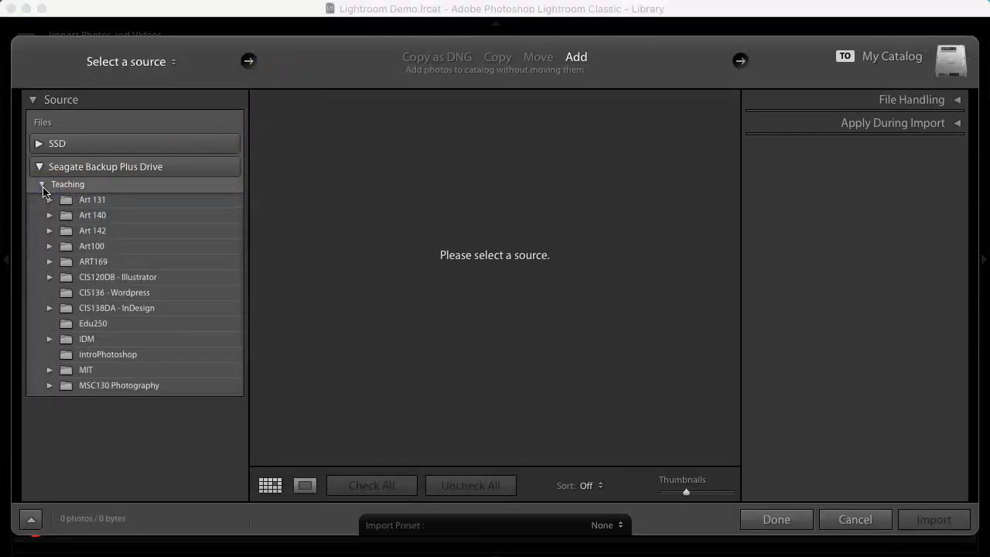
{"action": "left_click", "coordinate": [50, 231]}
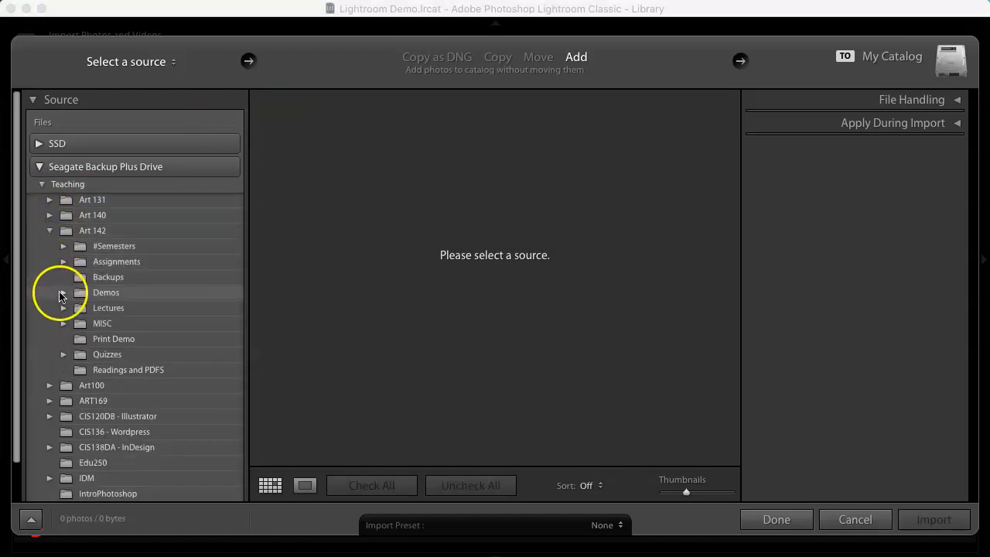
{"action": "left_click", "coordinate": [64, 292]}
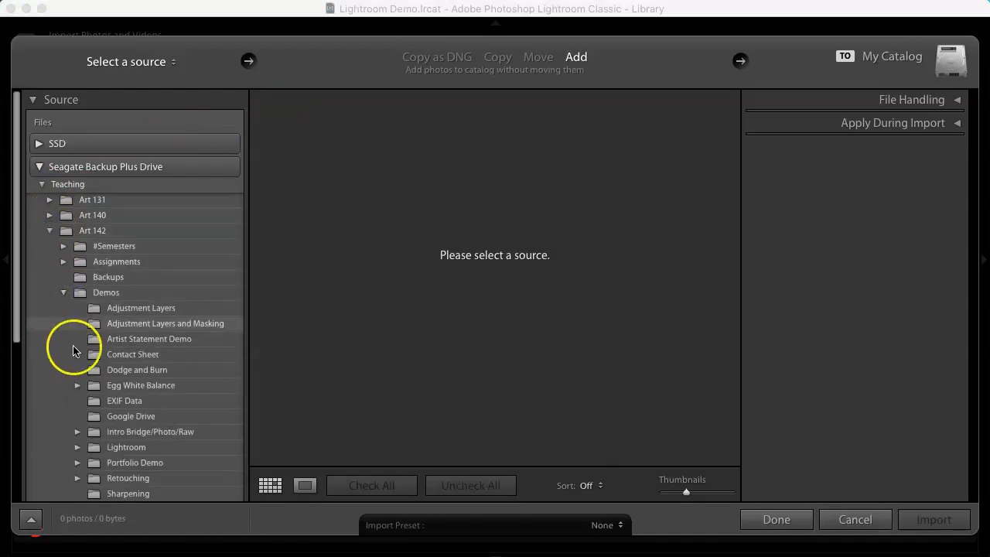
{"action": "scroll", "coordinate": [74, 399], "scroll_direction": "down", "scroll_amount": 3}
{"action": "left_click", "coordinate": [78, 391]}
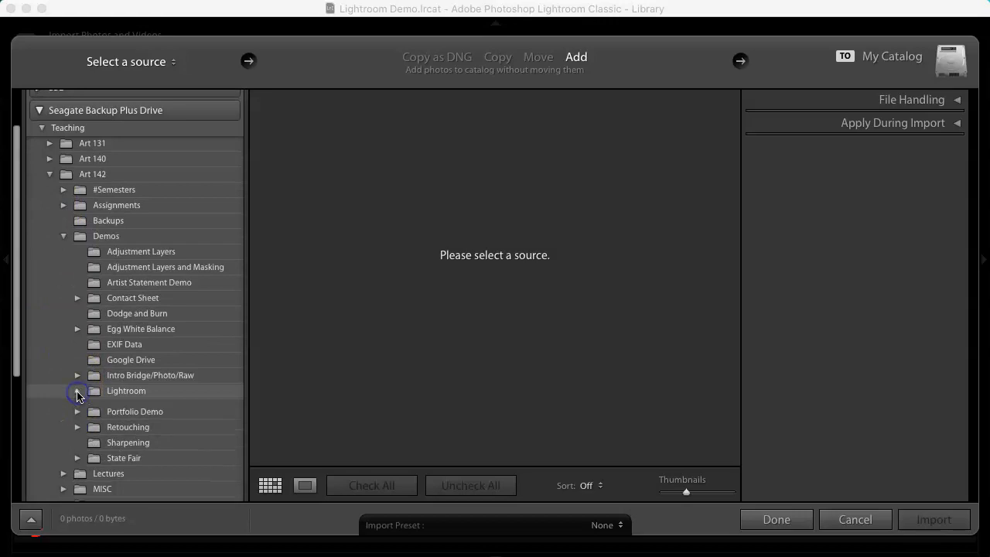
{"action": "left_click", "coordinate": [91, 406]}
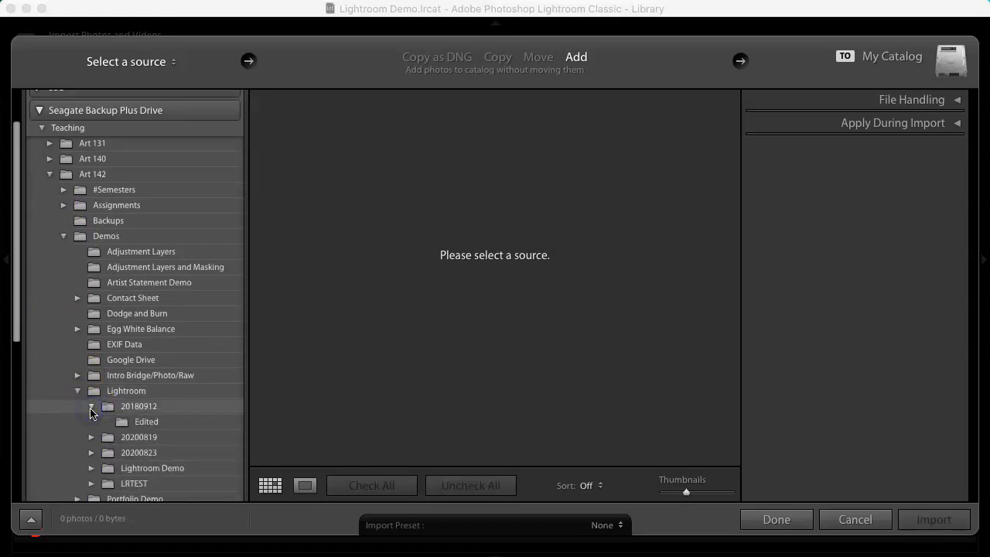
{"action": "left_click", "coordinate": [140, 408]}
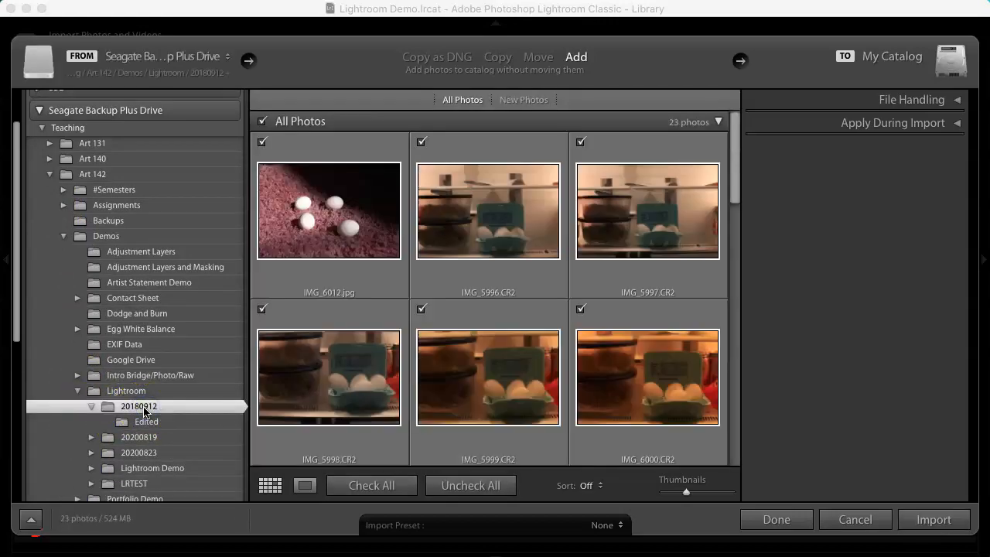
Step: Exclude IMG_6012.jpg from the import and review the remaining photos
{"action": "scroll", "coordinate": [512, 360], "scroll_direction": "down", "scroll_amount": 1}
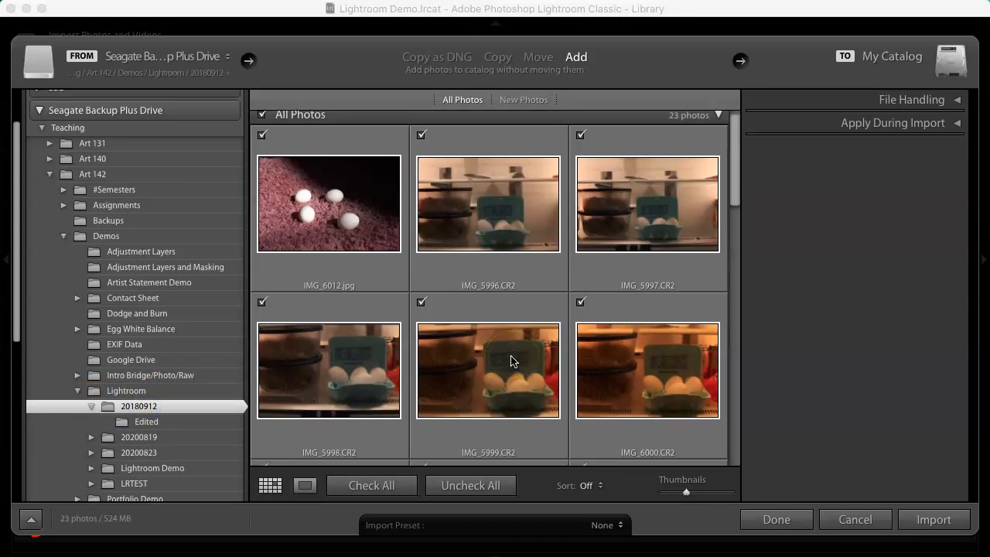
{"action": "scroll", "coordinate": [418, 209], "scroll_direction": "up", "scroll_amount": 1}
{"action": "left_click", "coordinate": [261, 141]}
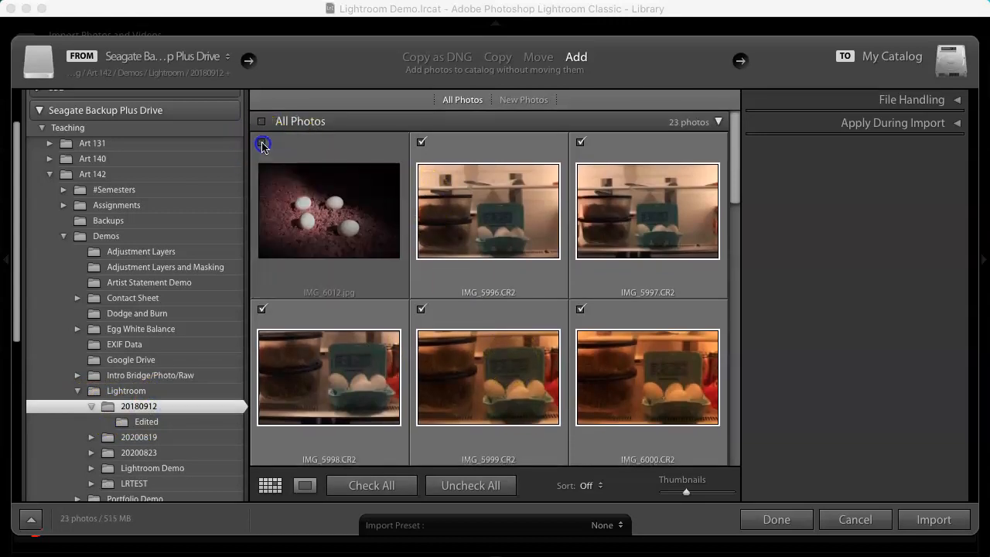
{"action": "scroll", "coordinate": [547, 272], "scroll_direction": "down", "scroll_amount": 10}
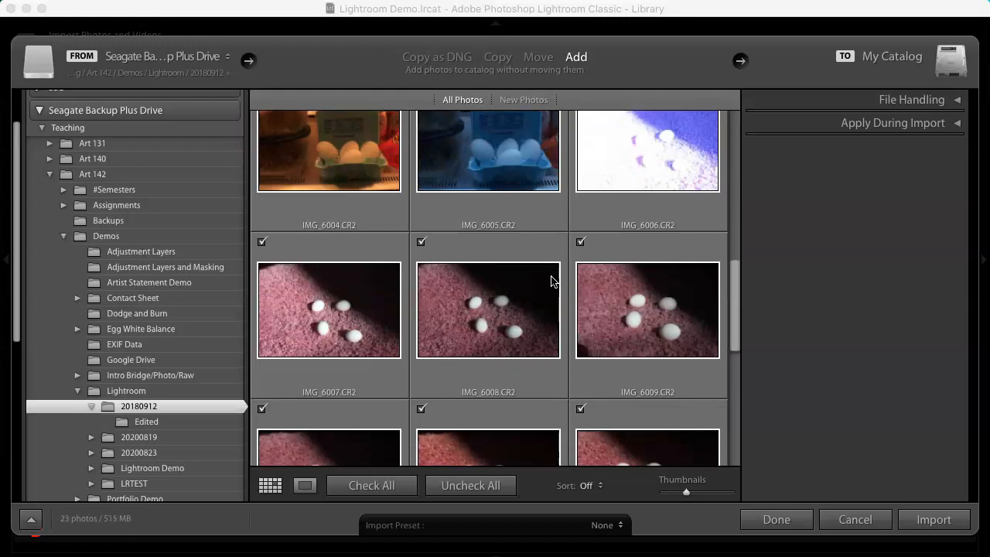
{"action": "scroll", "coordinate": [551, 280], "scroll_direction": "down", "scroll_amount": 5}
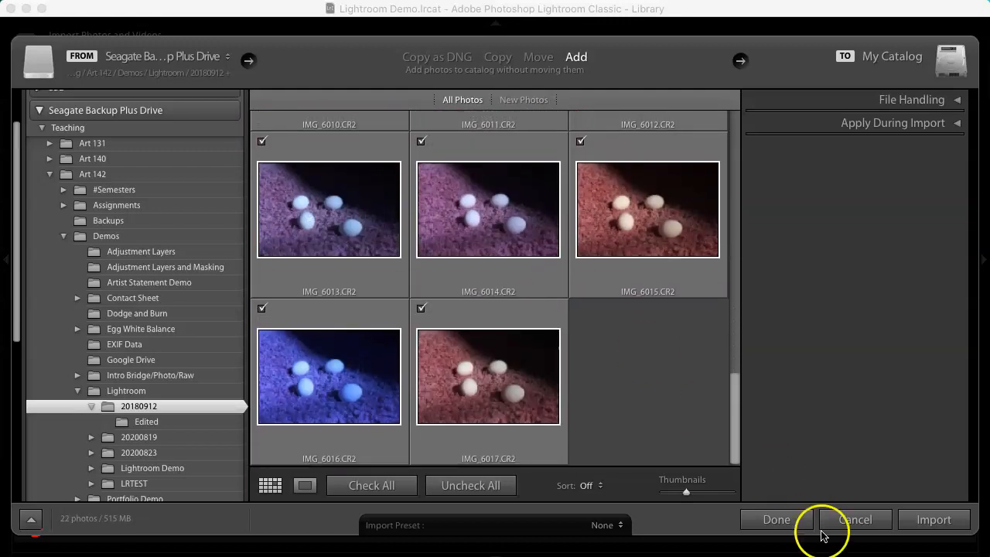
Step: Import the checked photos and open the first imported photo in a single-image view
{"action": "left_click", "coordinate": [945, 523]}
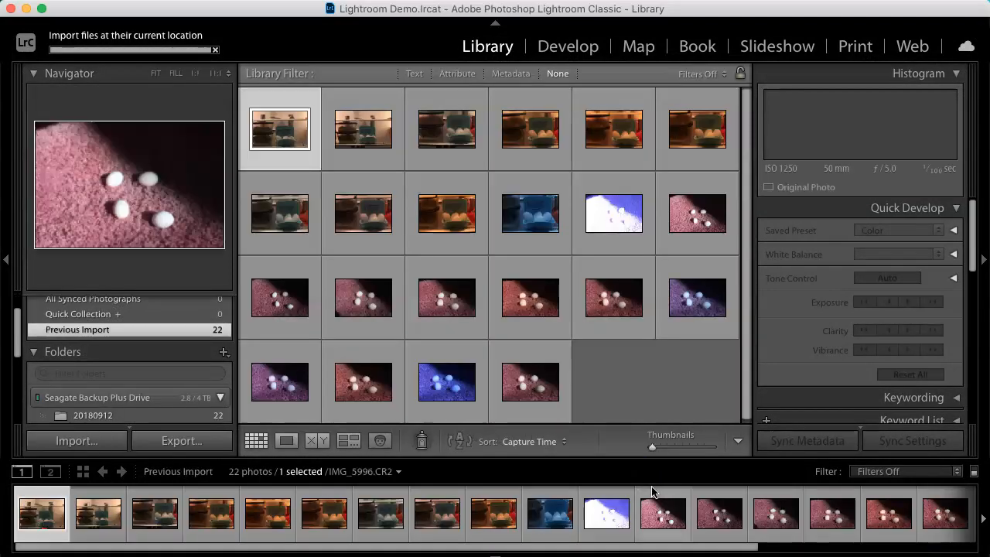
{"action": "scroll", "coordinate": [694, 523], "scroll_direction": "right", "scroll_amount": 5}
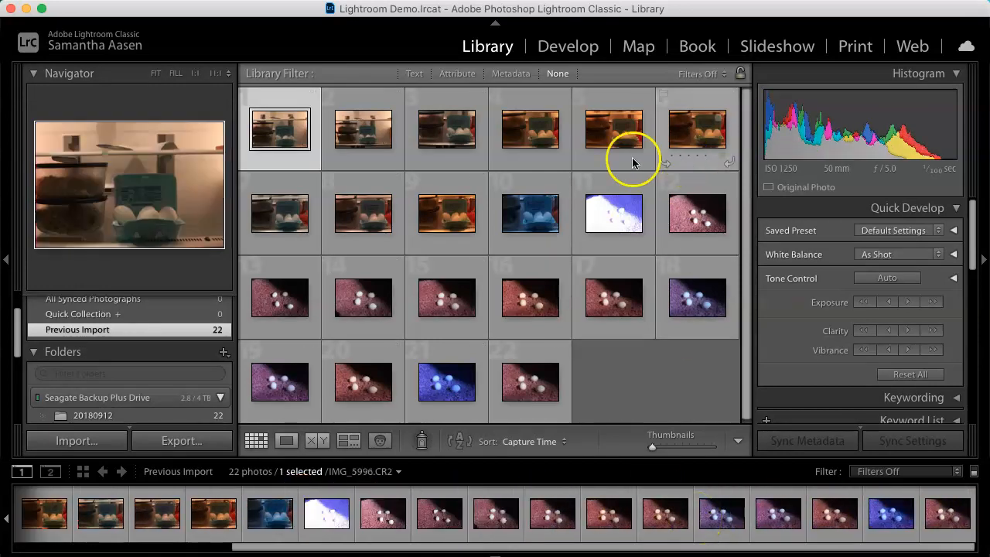
{"action": "double_click", "coordinate": [318, 151]}
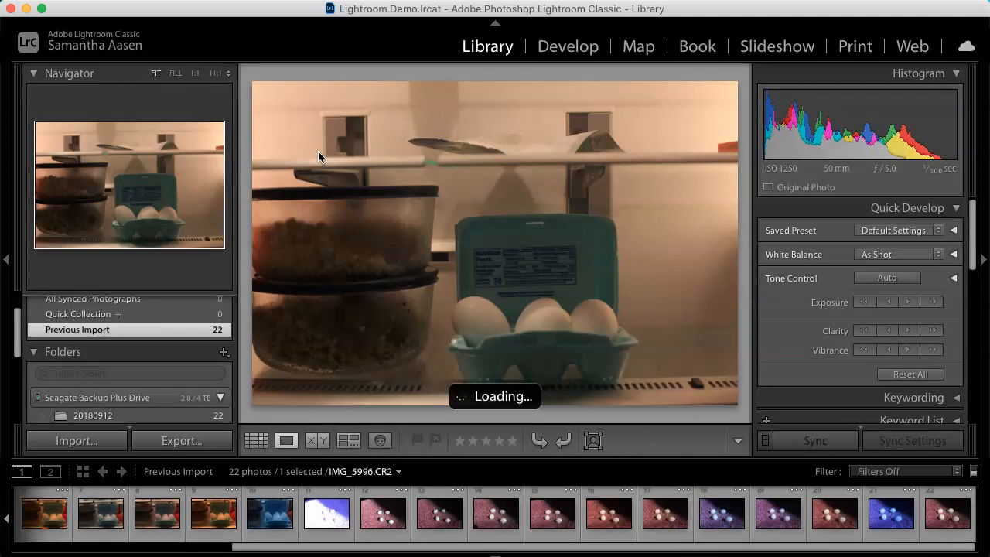
Step: Step forward through the imported photos and flag IMG_5999.CR2 as a pick
{"action": "key", "text": "Right"}
{"action": "key", "text": "Right"}
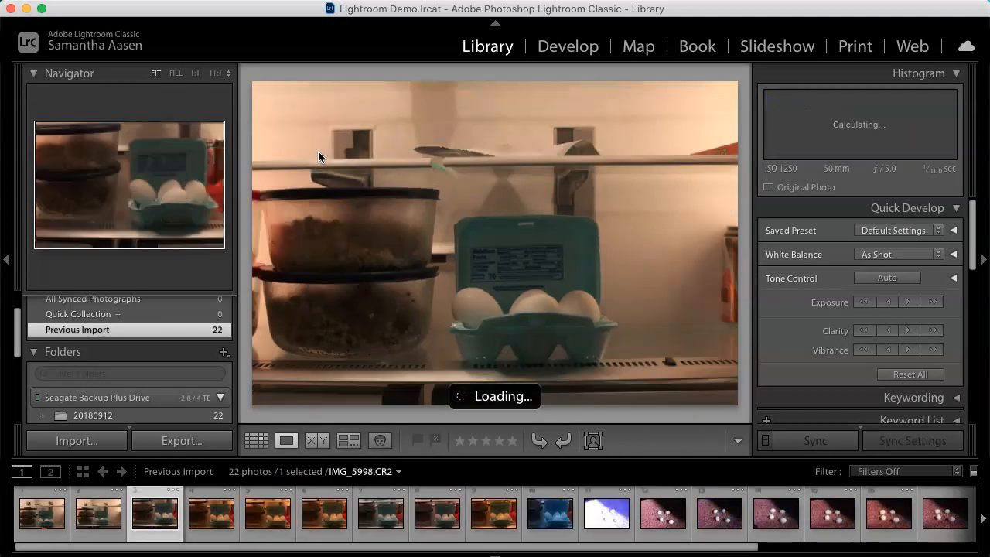
{"action": "key", "text": "Right"}
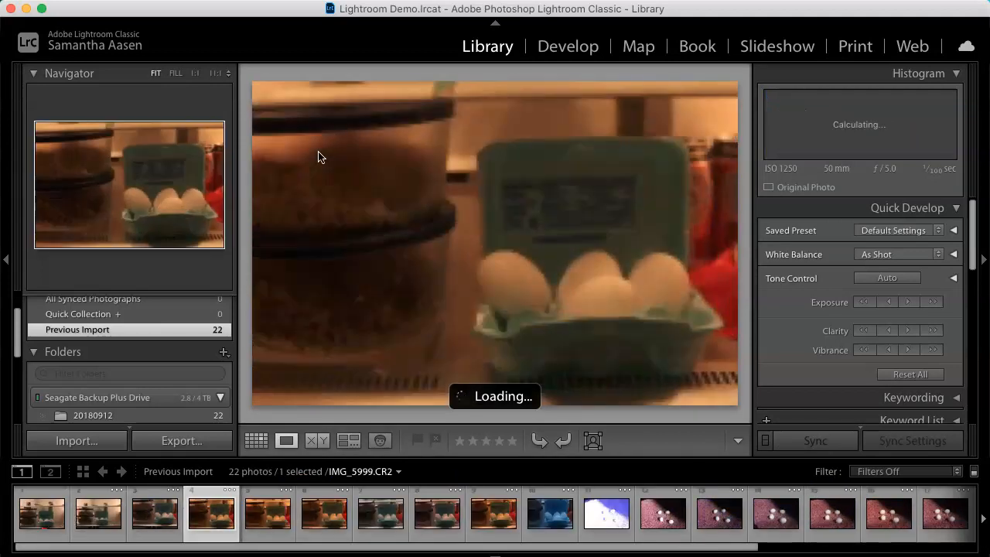
{"action": "left_click", "coordinate": [416, 440]}
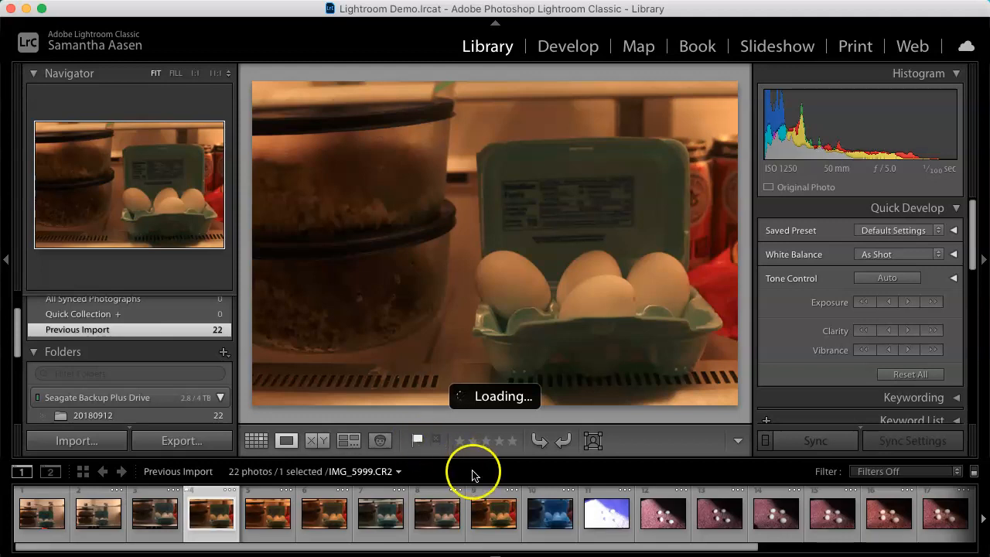
Step: Move on to IMG_6002.CR2 and give it a four-star rating
{"action": "key", "text": "Right"}
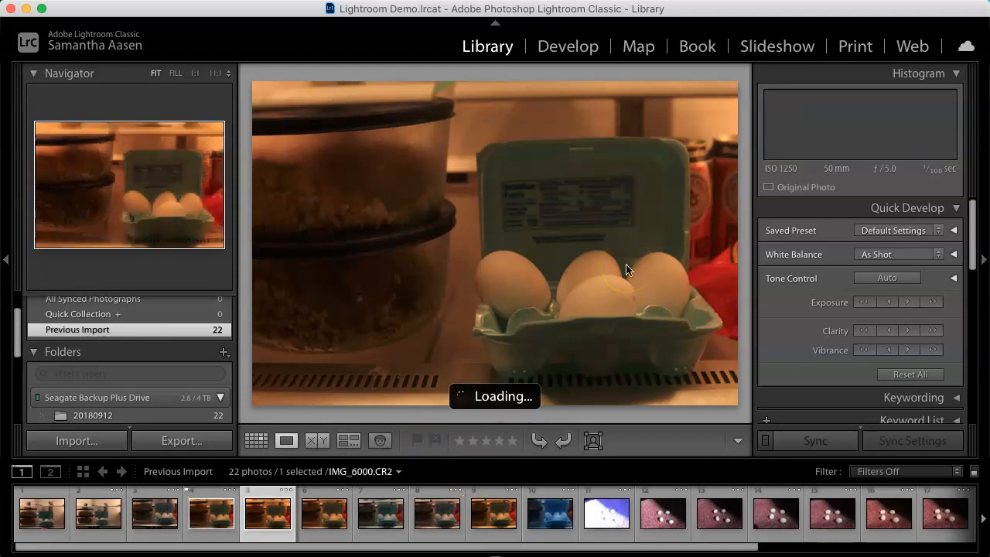
{"action": "key", "text": "Right"}
{"action": "key", "text": "Right"}
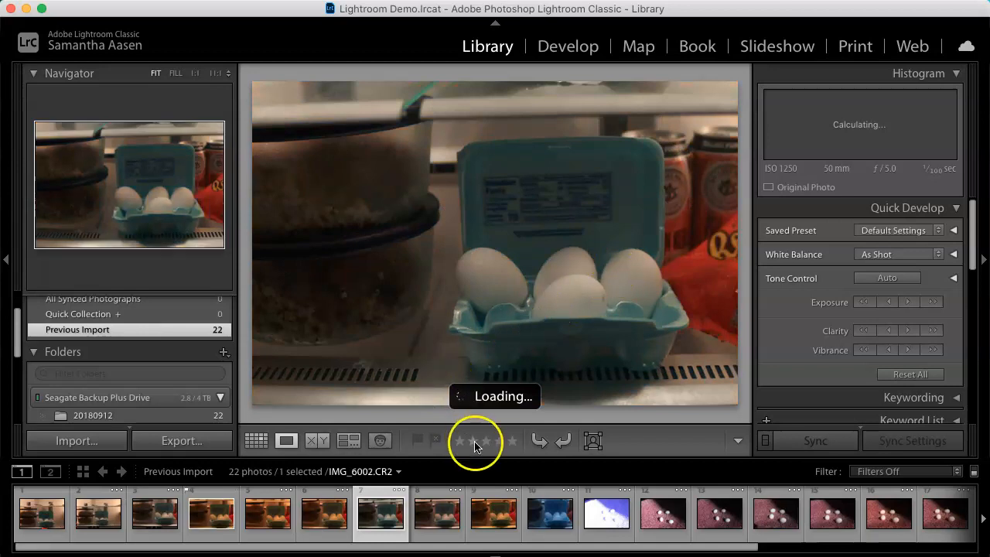
{"action": "left_click", "coordinate": [499, 441]}
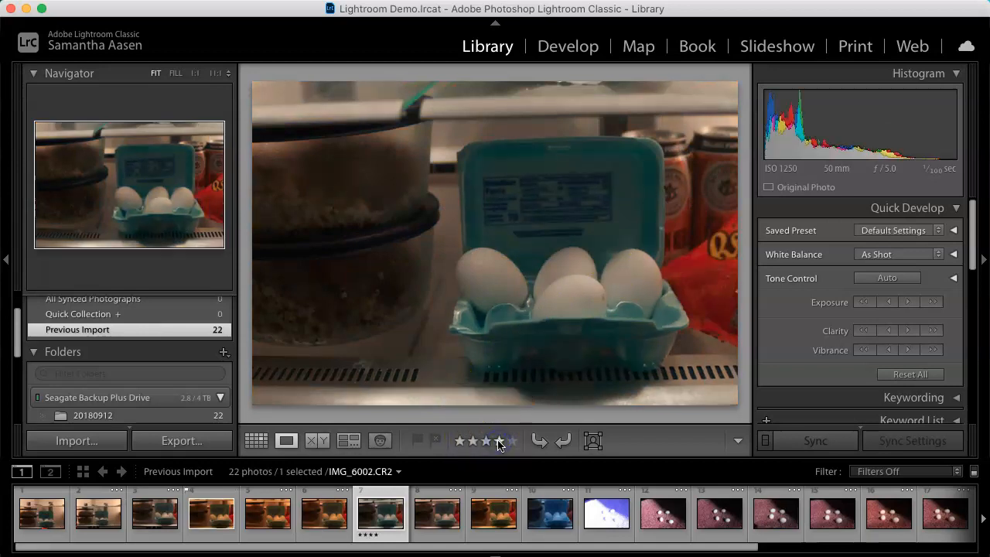
Step: Mark the overexposed IMG_6006.CR2 and the blue IMG_6005.CR2 as rejected
{"action": "key", "text": "Right"}
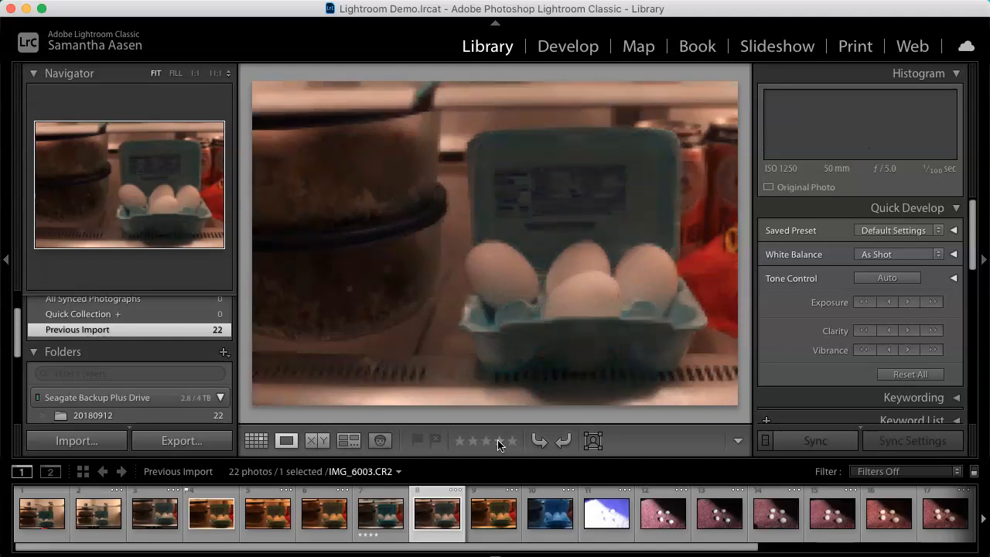
{"action": "key", "text": "Right"}
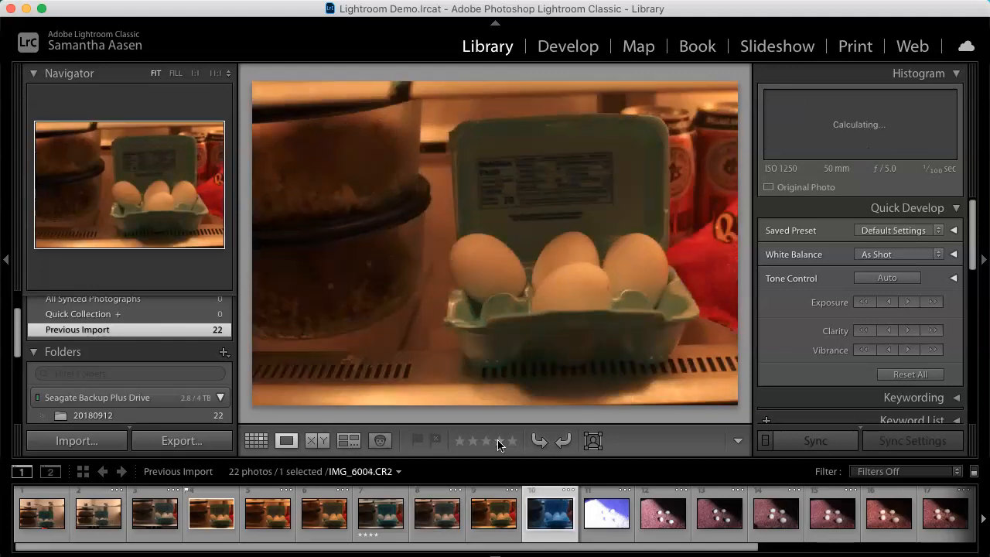
{"action": "key", "text": "Right"}
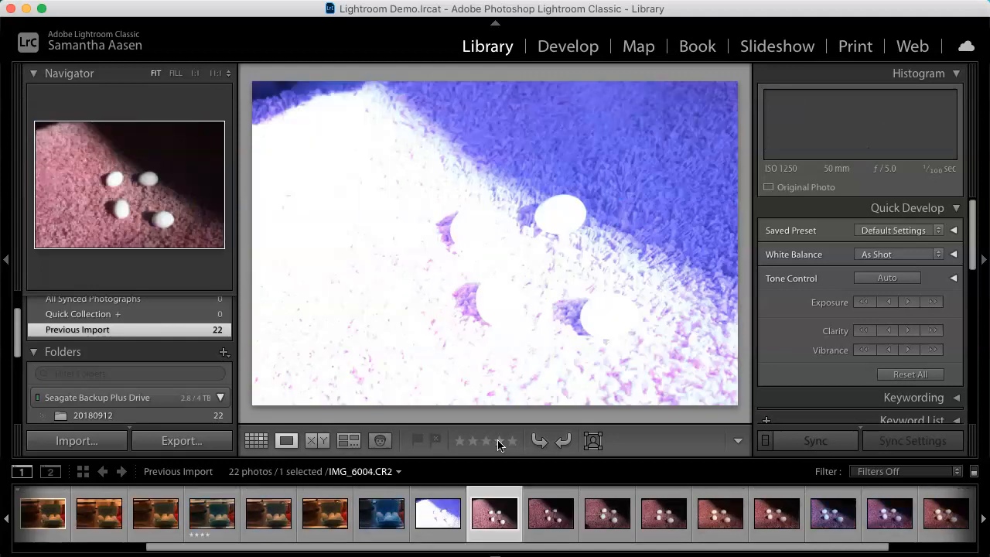
{"action": "left_click", "coordinate": [436, 440]}
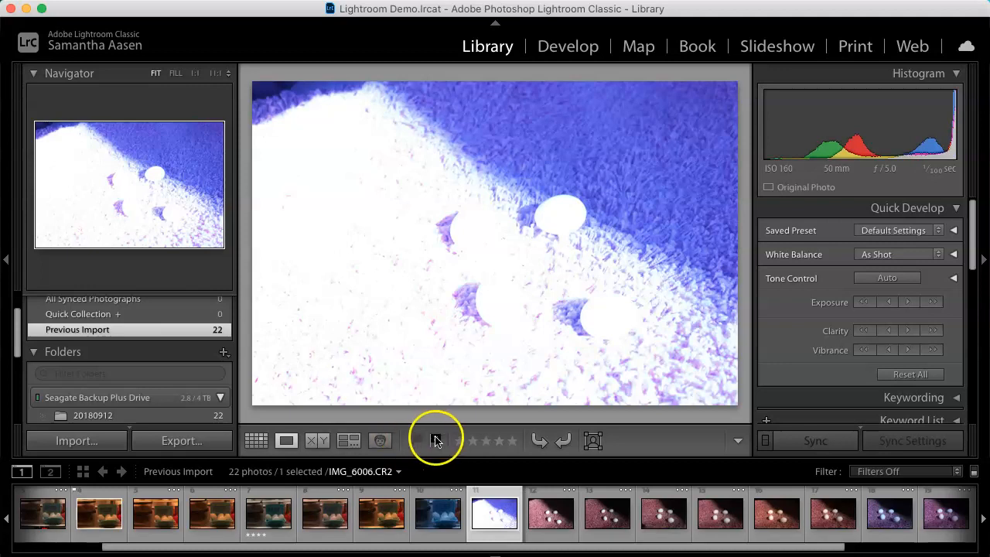
{"action": "left_click", "coordinate": [445, 498]}
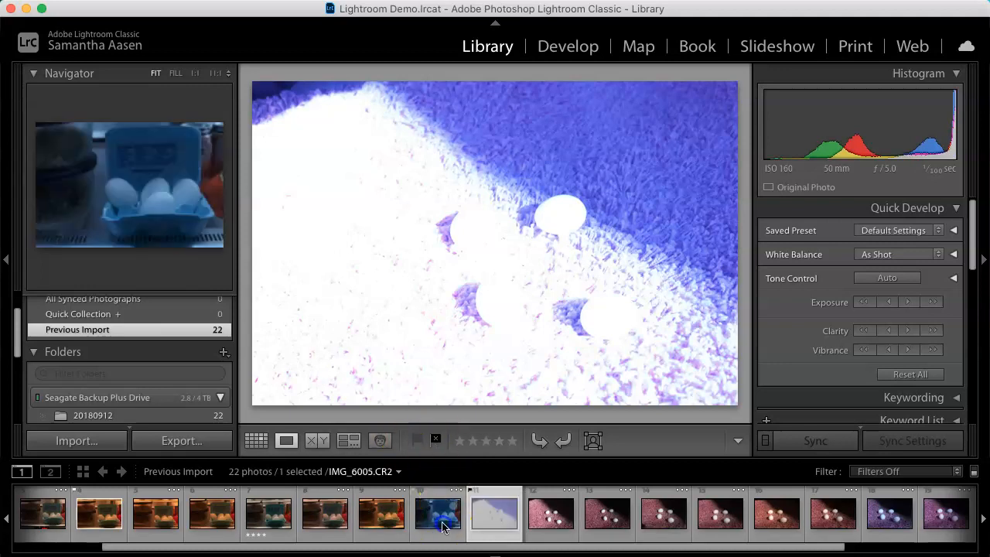
{"action": "left_click", "coordinate": [436, 440]}
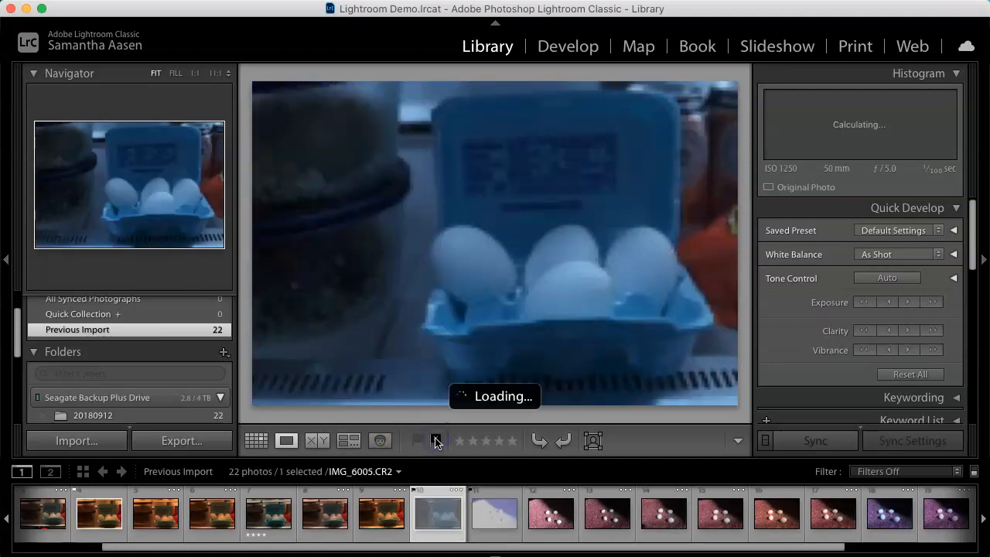
Step: Select IMG_6011.CR2 in the filmstrip and give it a five-star rating
{"action": "scroll", "coordinate": [738, 533], "scroll_direction": "down", "scroll_amount": 1}
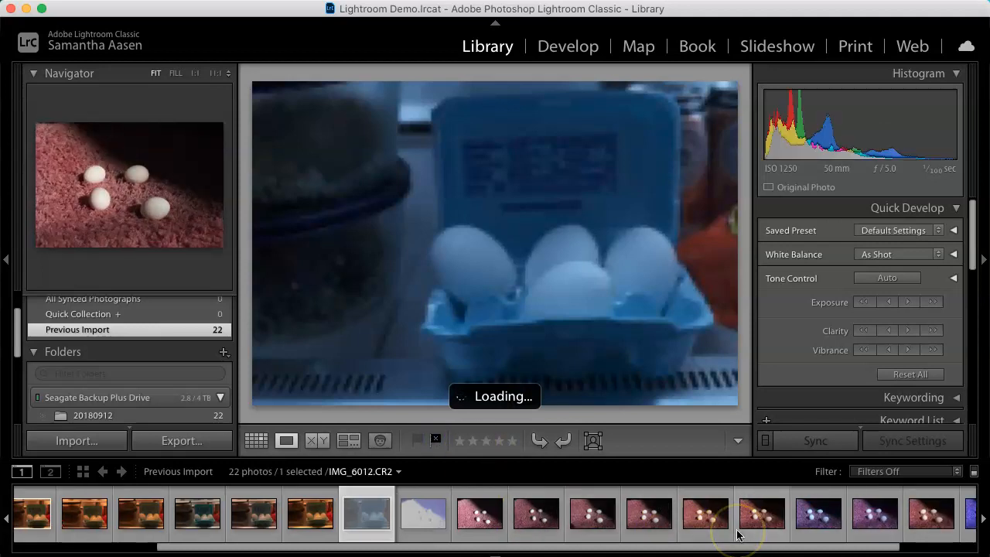
{"action": "left_click", "coordinate": [702, 526]}
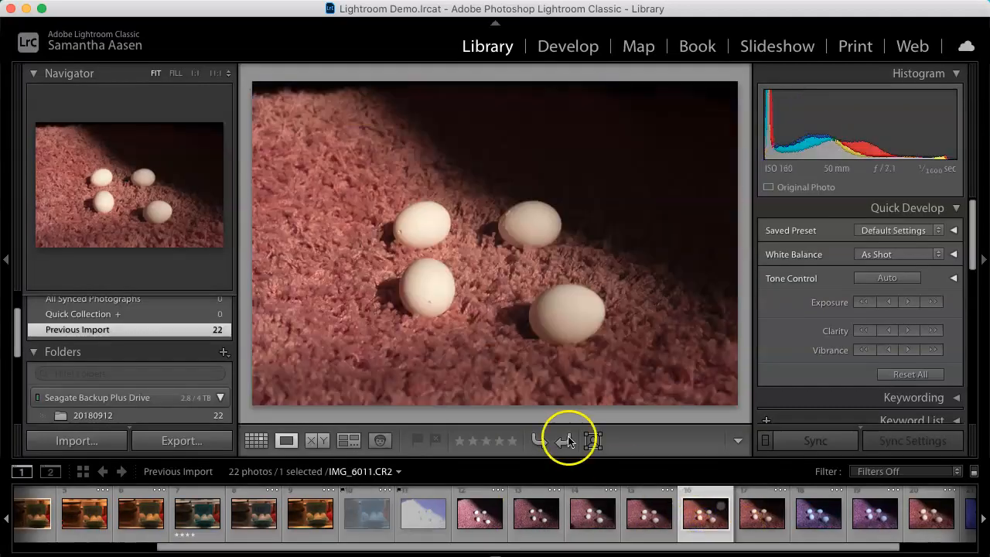
{"action": "left_click", "coordinate": [509, 441]}
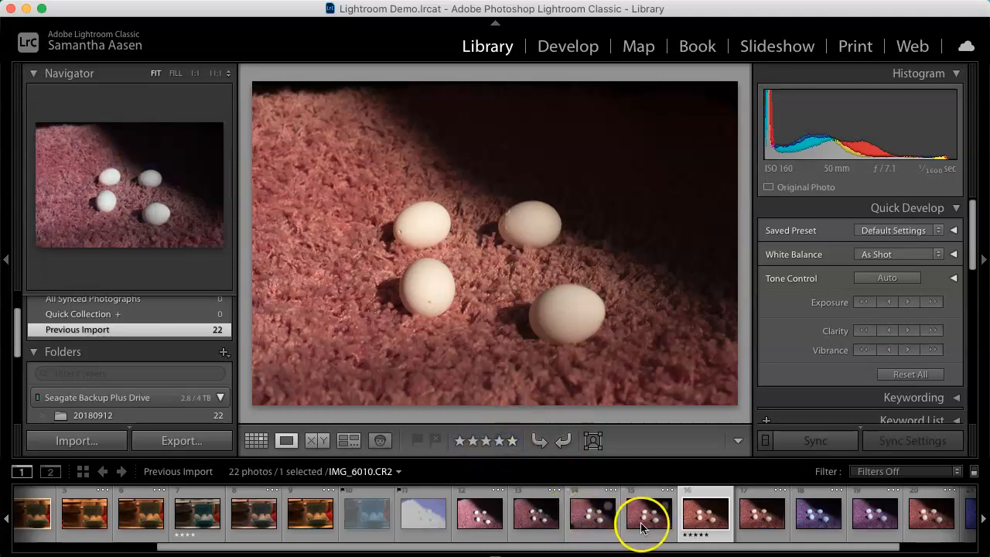
Step: Select IMG_6013.CR2 and give it a four-star rating
{"action": "left_click", "coordinate": [812, 522]}
{"action": "left_click", "coordinate": [499, 441]}
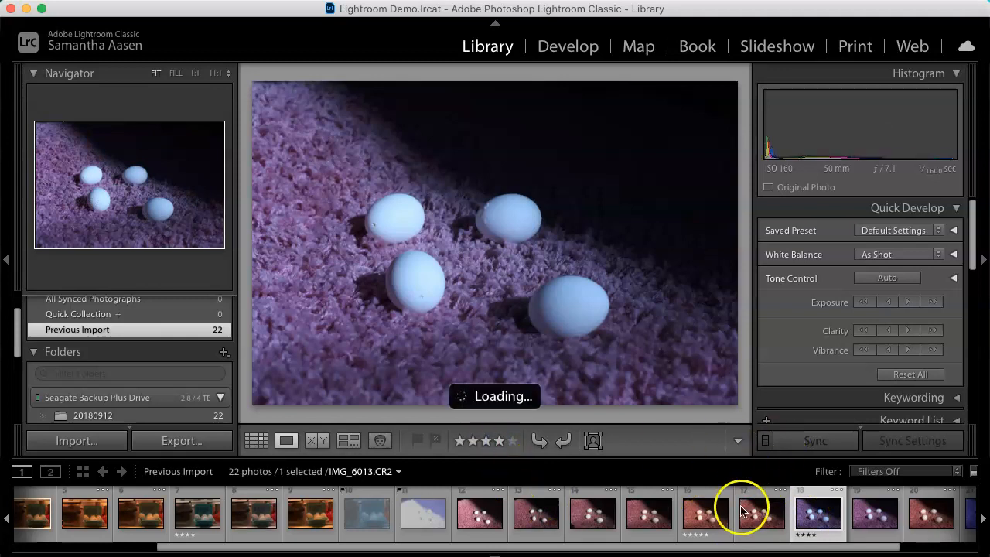
{"action": "scroll", "coordinate": [745, 509], "scroll_direction": "right", "scroll_amount": 2}
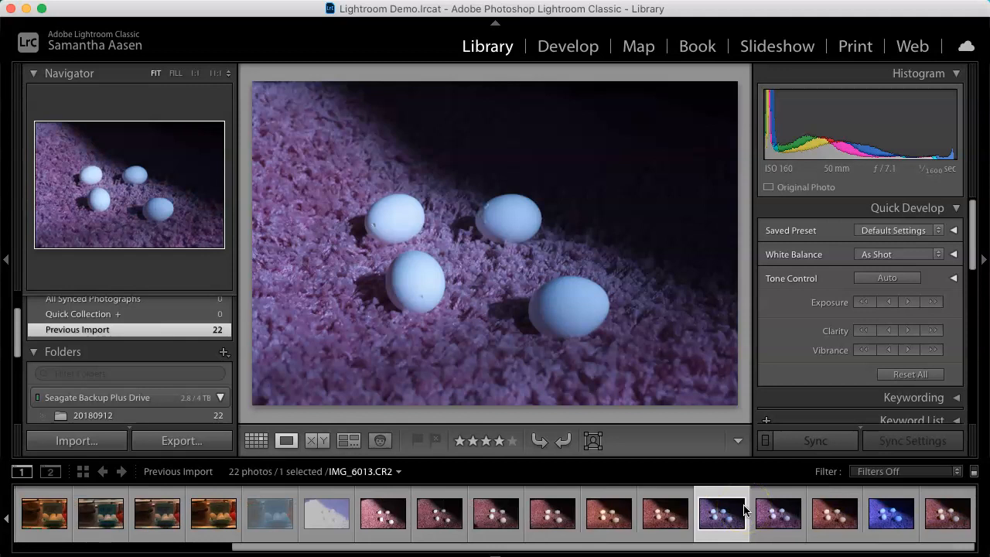
{"action": "left_click", "coordinate": [234, 0]}
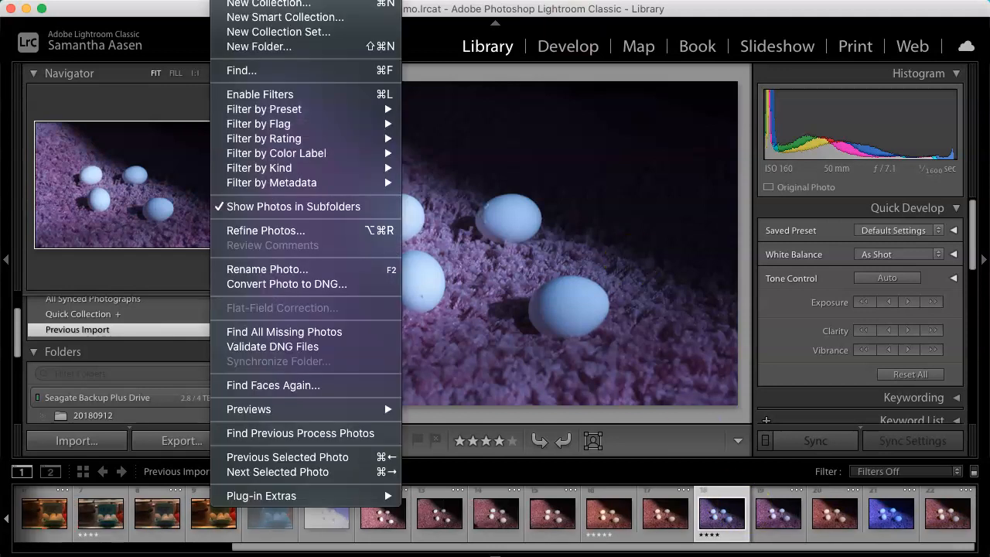
{"action": "mouse_move", "coordinate": [387, 0]}
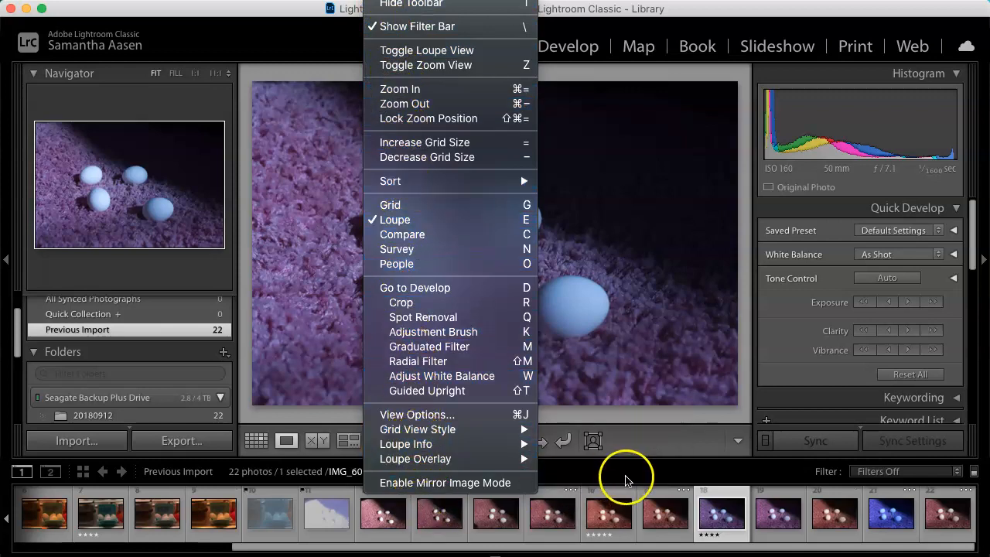
{"action": "left_click", "coordinate": [623, 480]}
Step: Filter the filmstrip by rating to show only photos rated three stars or more
{"action": "left_click", "coordinate": [905, 471]}
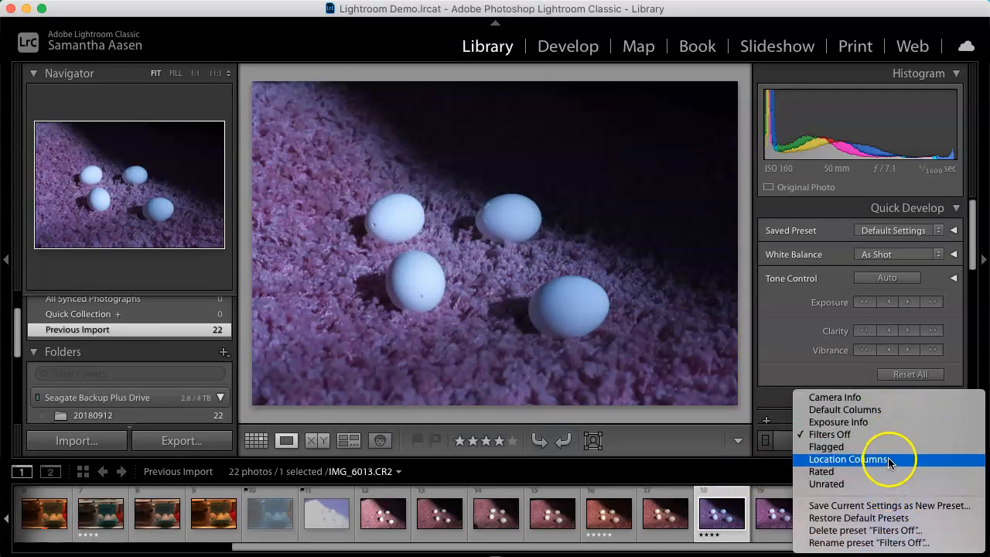
{"action": "left_click", "coordinate": [822, 434]}
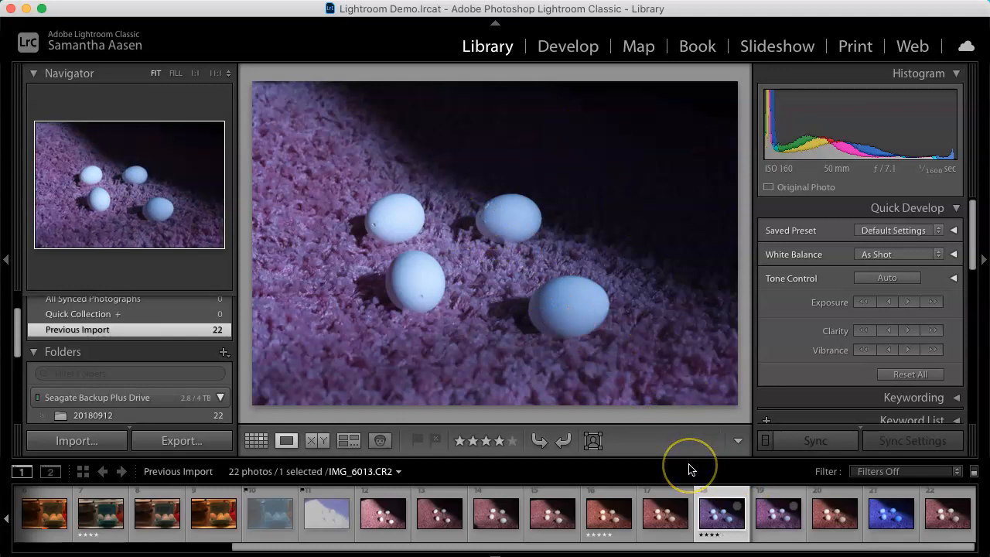
{"action": "left_click", "coordinate": [925, 471]}
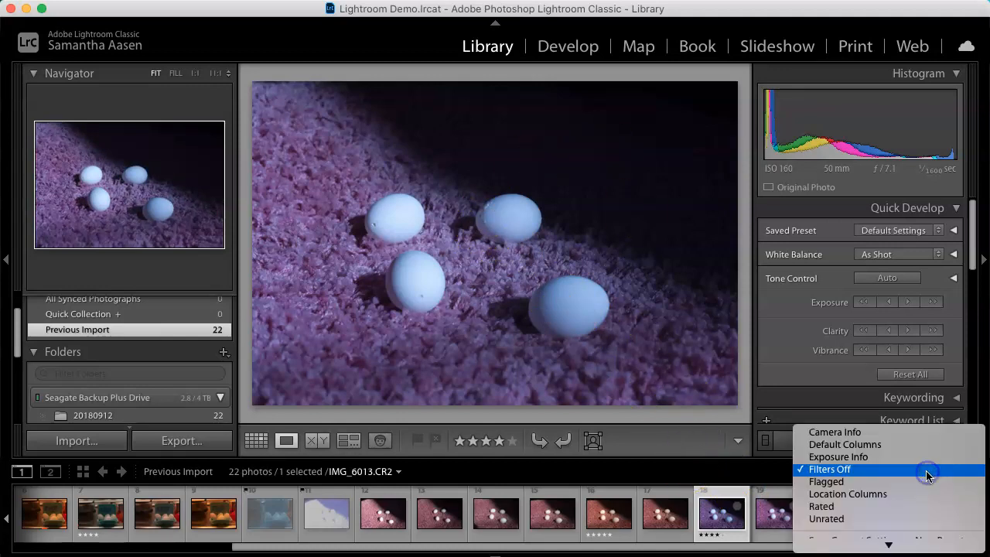
{"action": "left_click", "coordinate": [909, 506]}
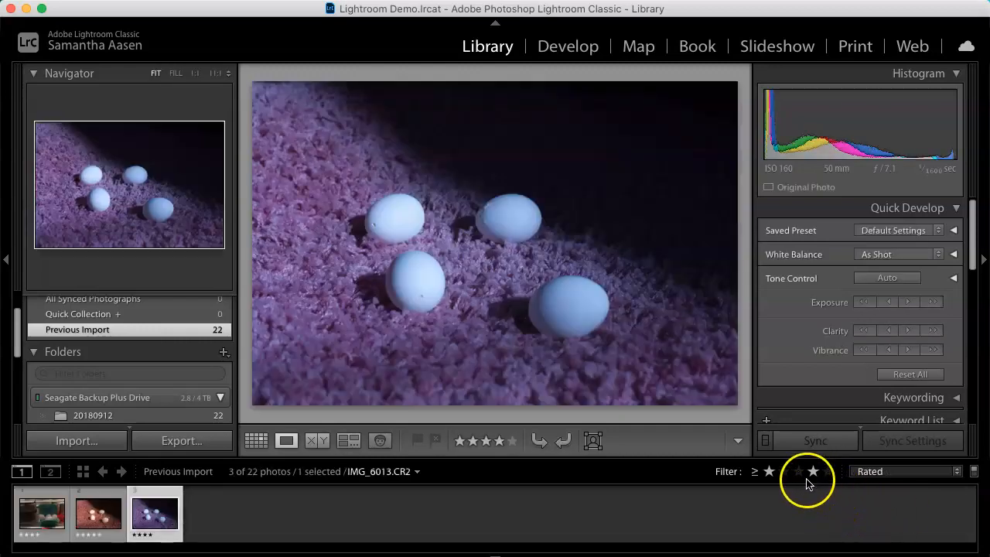
{"action": "left_click", "coordinate": [800, 473]}
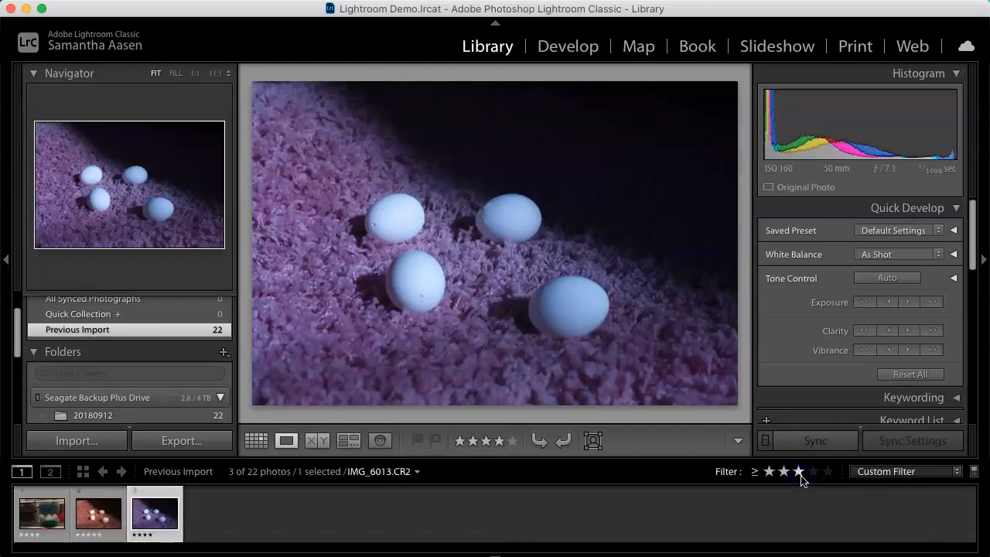
Step: Switch to the Develop module and select IMG_6002.CR2
{"action": "left_click", "coordinate": [557, 48]}
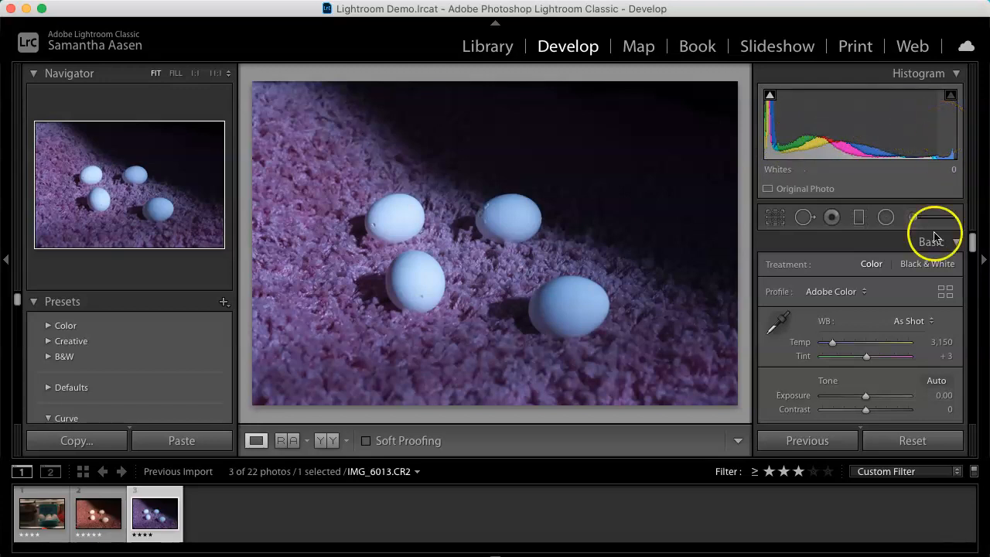
{"action": "scroll", "coordinate": [914, 342], "scroll_direction": "down", "scroll_amount": 4}
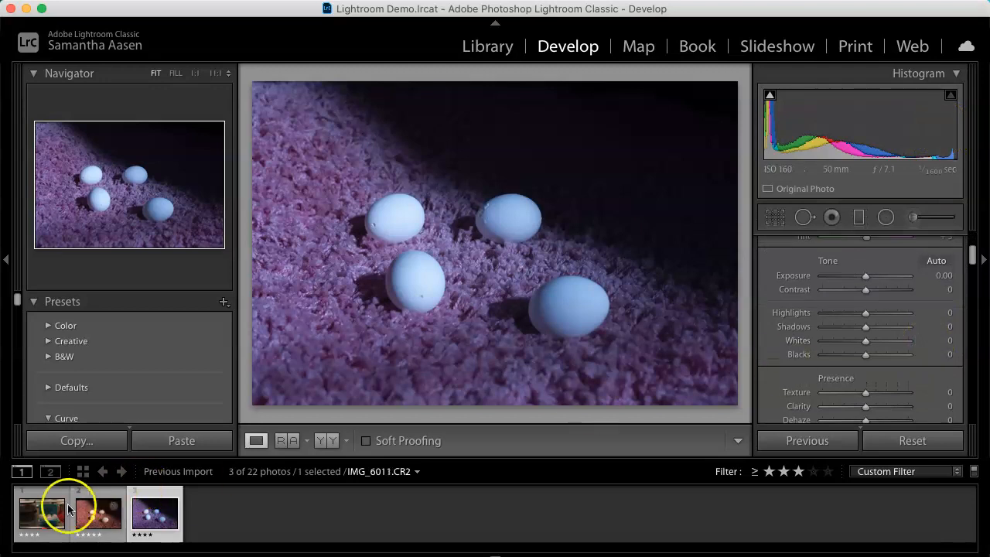
{"action": "left_click", "coordinate": [44, 511]}
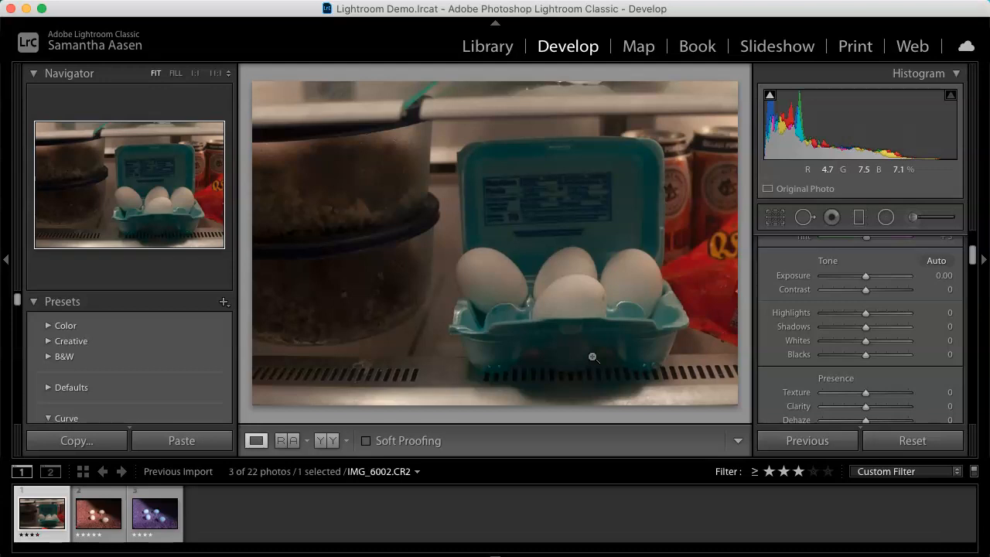
Step: Set the photo's treatment to Black & White
{"action": "scroll", "coordinate": [850, 324], "scroll_direction": "up", "scroll_amount": 5}
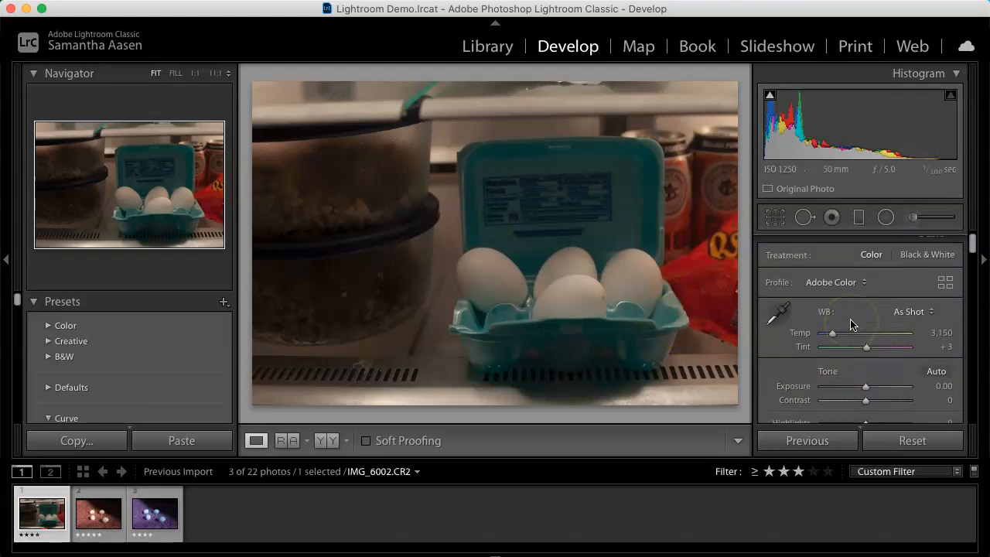
{"action": "scroll", "coordinate": [851, 325], "scroll_direction": "up", "scroll_amount": 1}
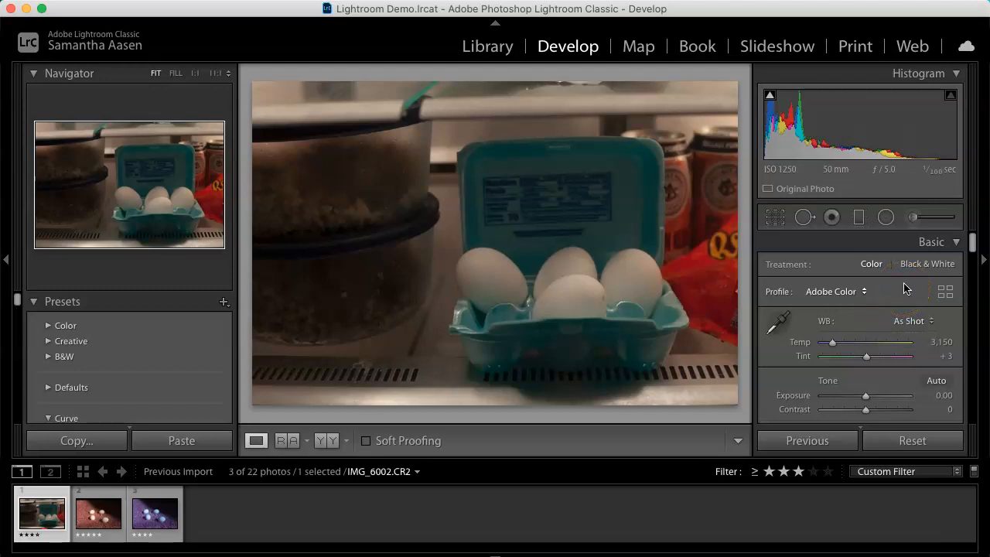
{"action": "left_click", "coordinate": [924, 265]}
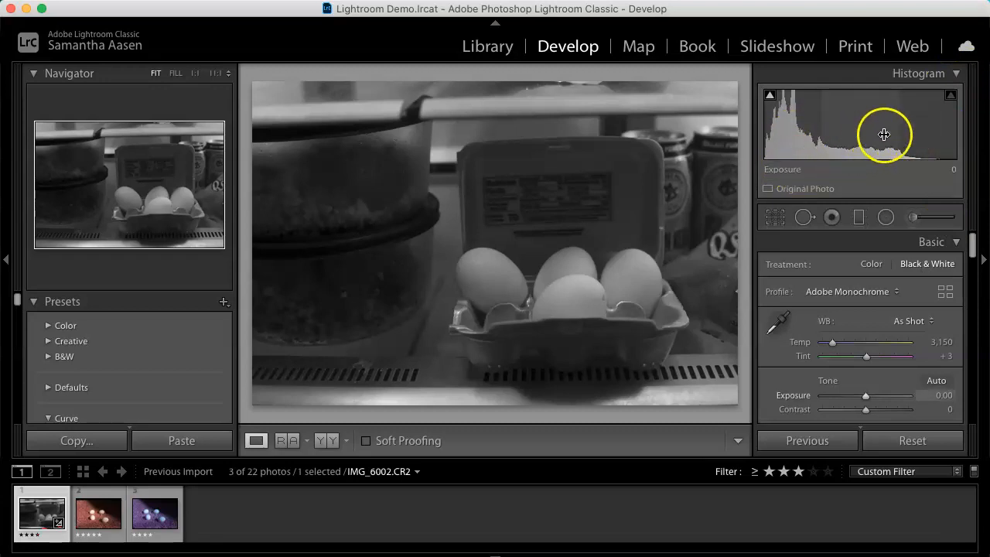
Step: Raise the Exposure to +0.90
{"action": "scroll", "coordinate": [924, 364], "scroll_direction": "down", "scroll_amount": 3}
{"action": "scroll", "coordinate": [923, 364], "scroll_direction": "down", "scroll_amount": 2}
{"action": "left_click_drag", "start_coordinate": [866, 291], "coordinate": [873, 292]}
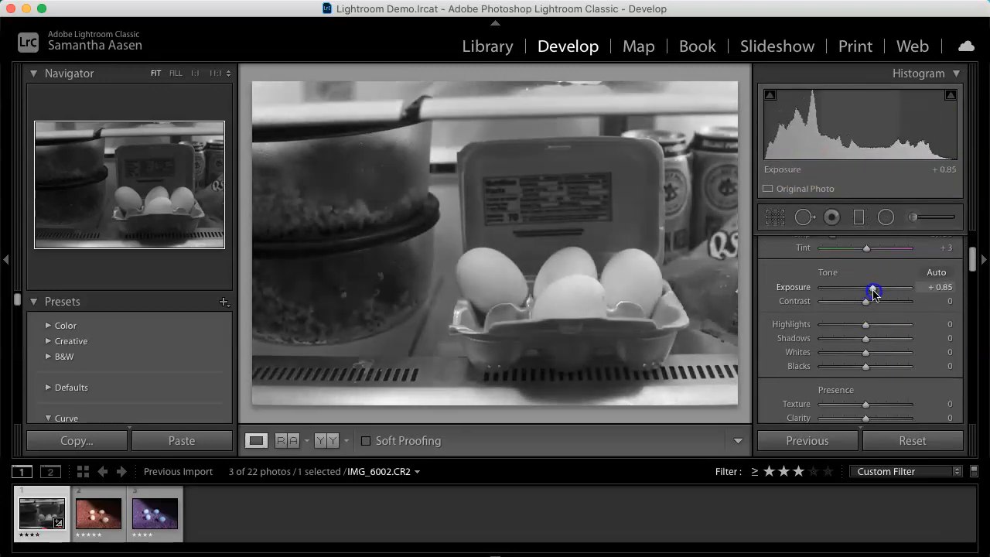
{"action": "left_click_drag", "start_coordinate": [873, 292], "coordinate": [874, 291]}
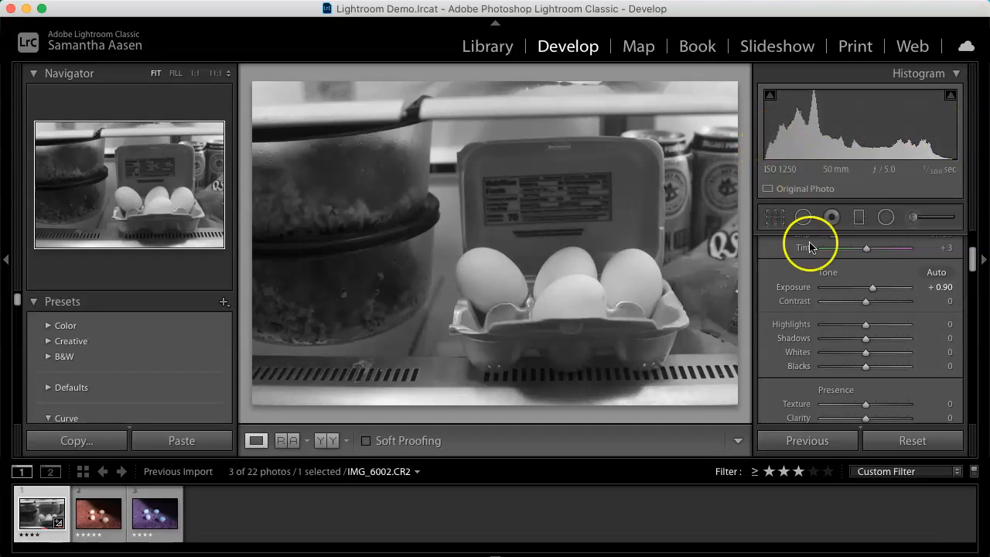
Step: Set Highlights to +49, Shadows to −24, Whites to +15 and Blacks to −27
{"action": "scroll", "coordinate": [822, 283], "scroll_direction": "down", "scroll_amount": 2}
{"action": "left_click_drag", "start_coordinate": [865, 283], "coordinate": [889, 286]}
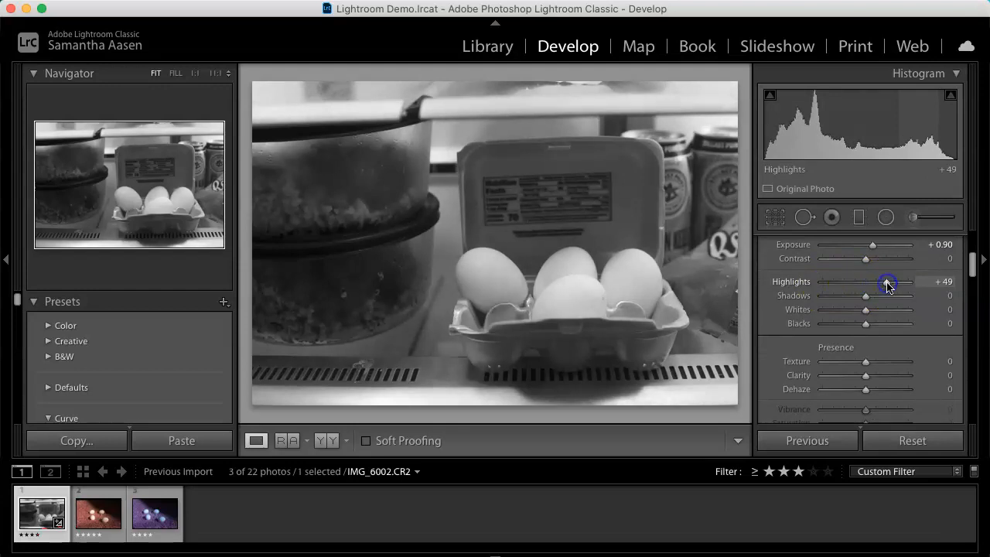
{"action": "left_click_drag", "start_coordinate": [865, 296], "coordinate": [856, 302]}
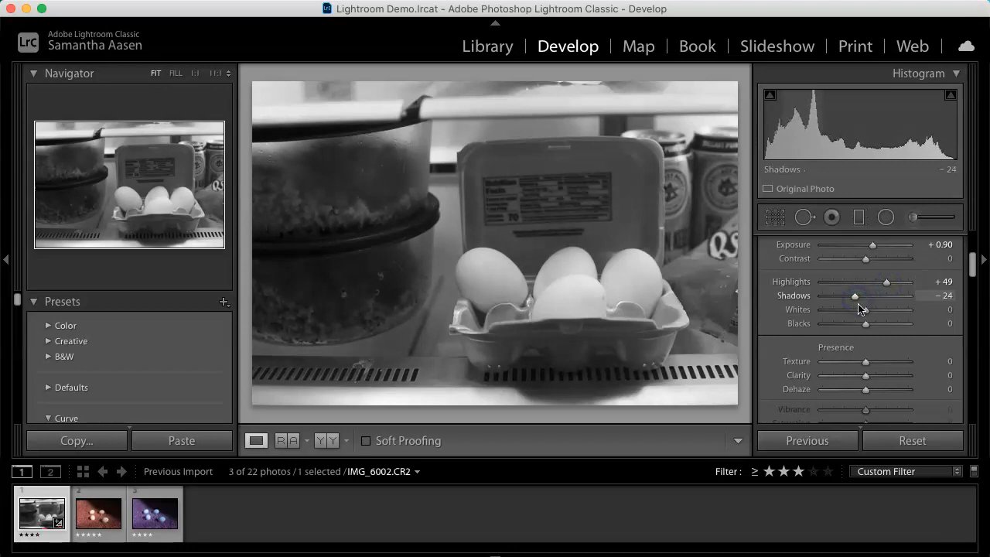
{"action": "mouse_move", "coordinate": [867, 328]}
{"action": "left_mouse_down"}
{"action": "mouse_move", "coordinate": [853, 325]}
{"action": "mouse_move", "coordinate": [873, 312]}
{"action": "left_mouse_up"}
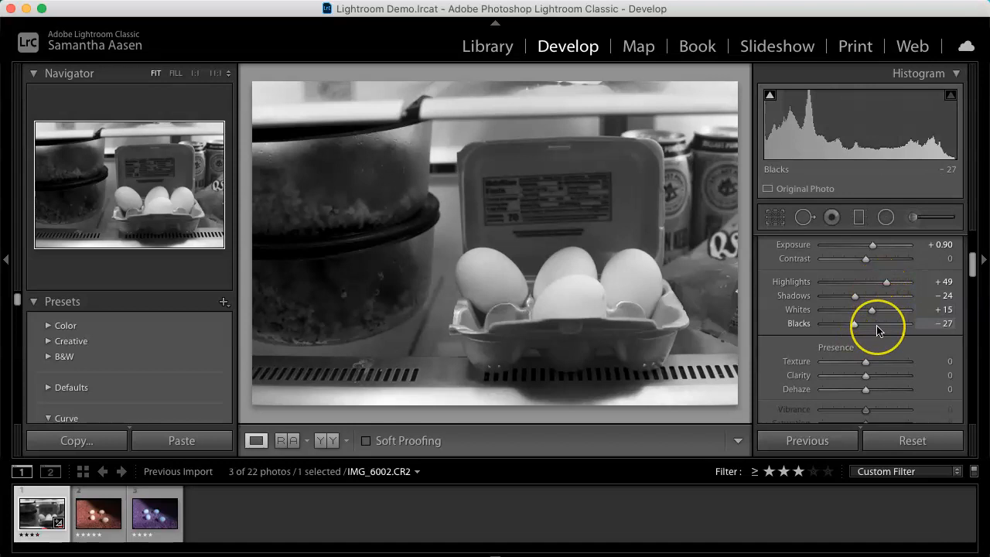
Step: Switch the photo's treatment back to Color
{"action": "scroll", "coordinate": [882, 321], "scroll_direction": "up", "scroll_amount": 5}
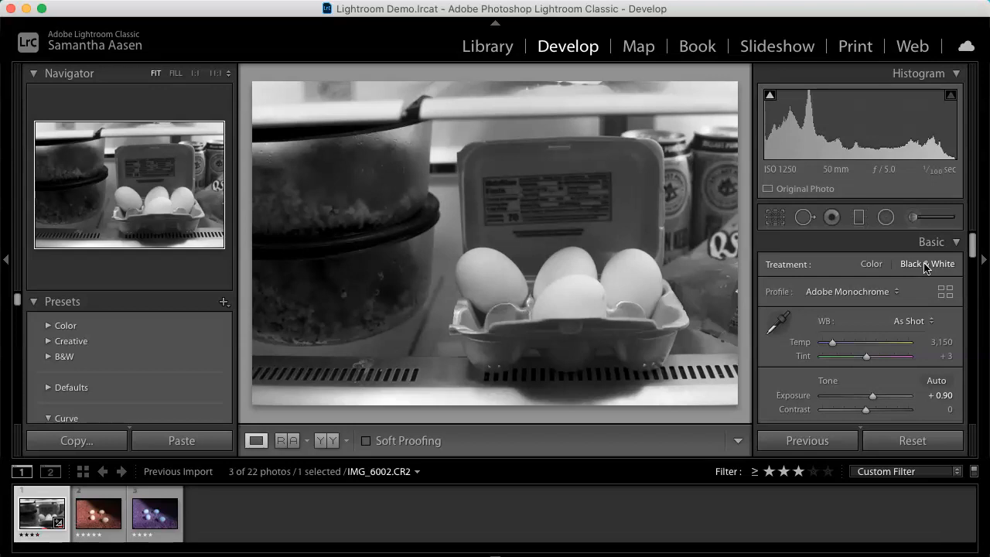
{"action": "left_click", "coordinate": [867, 264]}
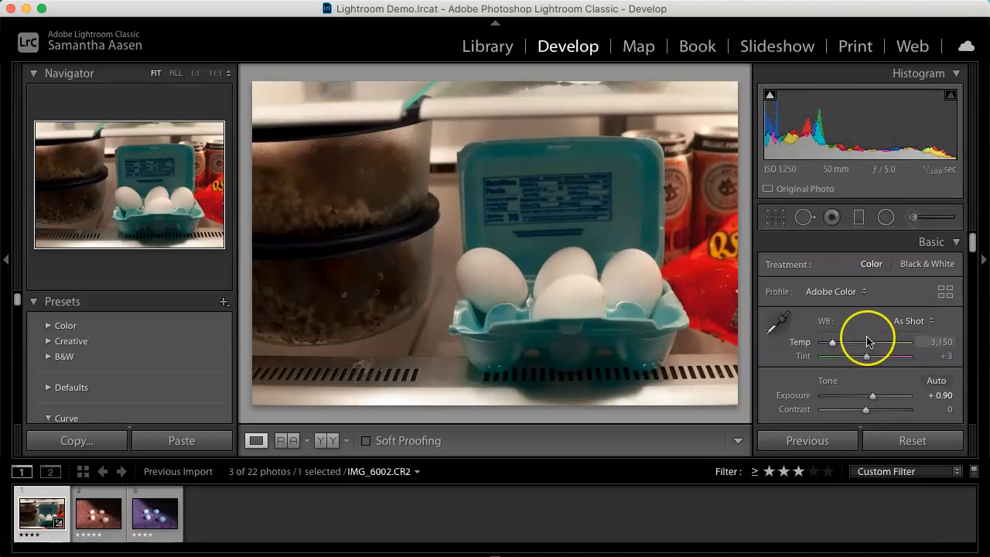
Step: Compare the edit in the Before & After side-by-side and split views, then return to the single-photo view
{"action": "left_click", "coordinate": [333, 443]}
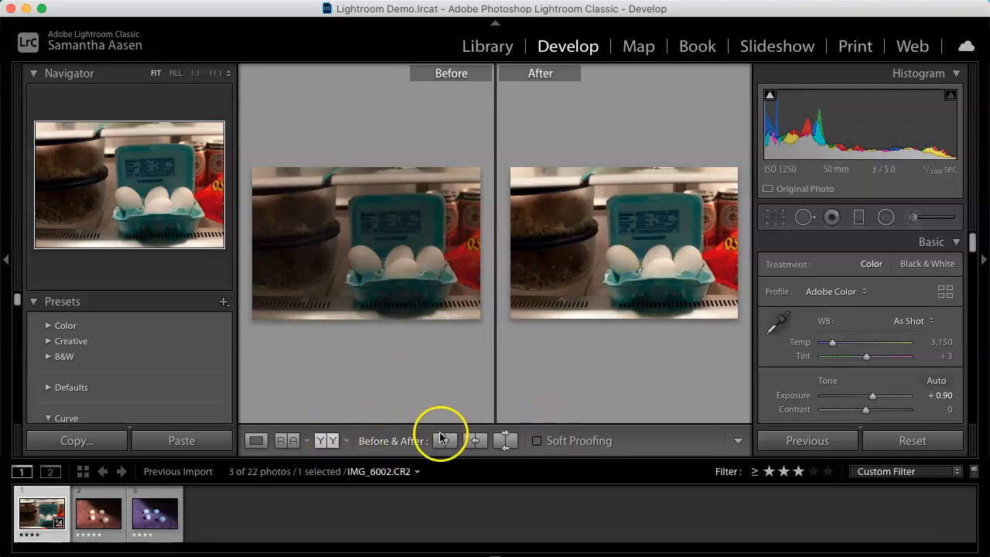
{"action": "left_click", "coordinate": [327, 441]}
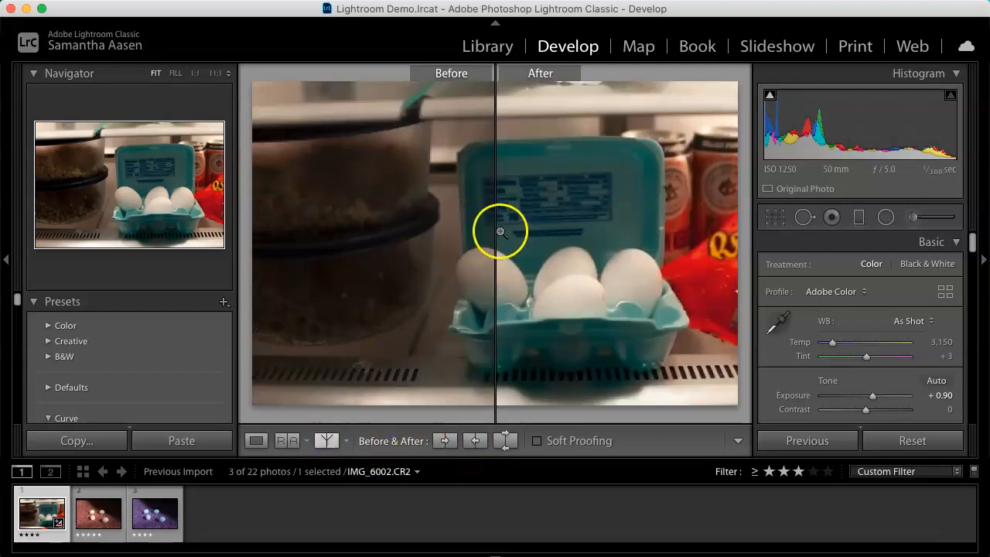
{"action": "left_click", "coordinate": [326, 441]}
{"action": "left_click", "coordinate": [326, 441]}
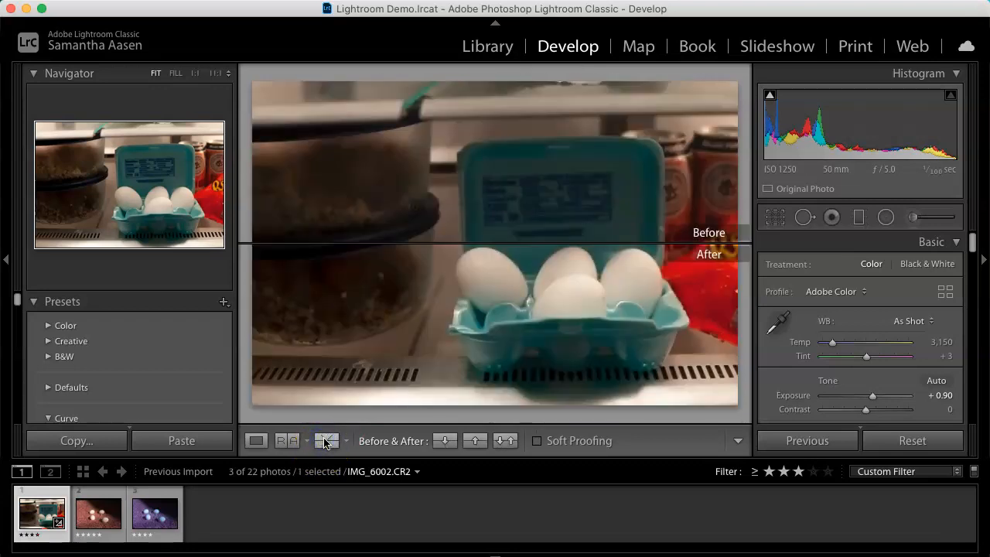
{"action": "left_click", "coordinate": [326, 443]}
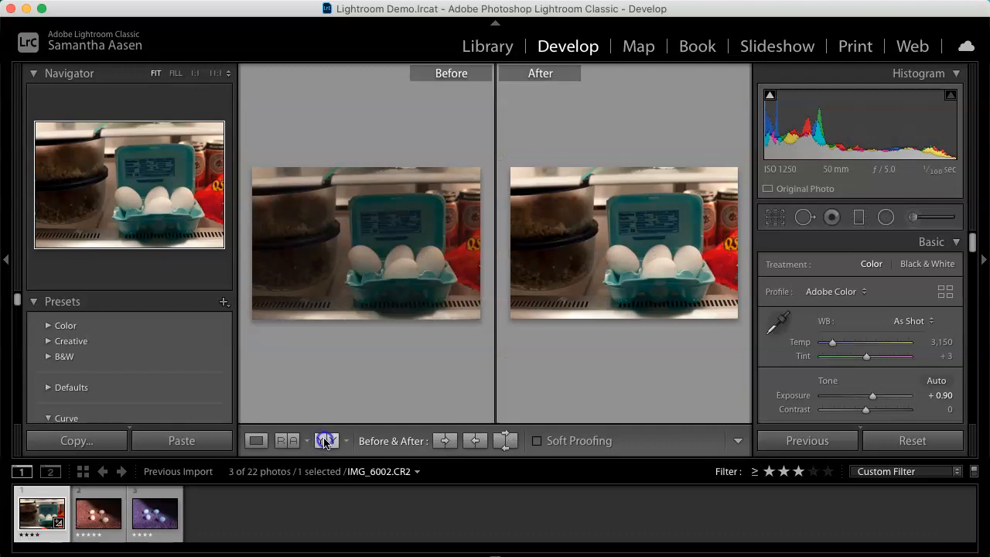
{"action": "left_click", "coordinate": [325, 441]}
{"action": "left_click", "coordinate": [324, 441]}
{"action": "left_click", "coordinate": [325, 441]}
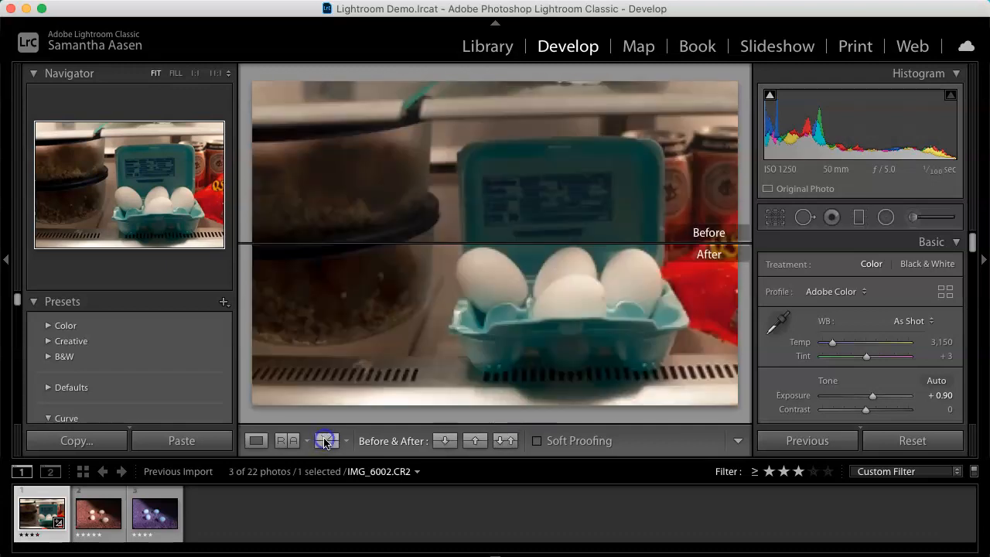
{"action": "left_click", "coordinate": [325, 441]}
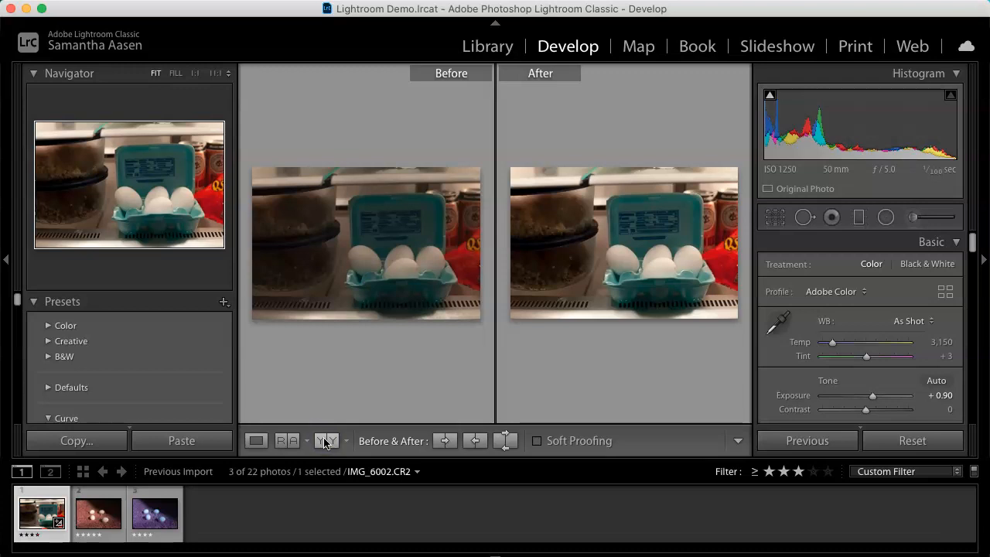
{"action": "left_click", "coordinate": [325, 441]}
{"action": "left_click", "coordinate": [256, 441]}
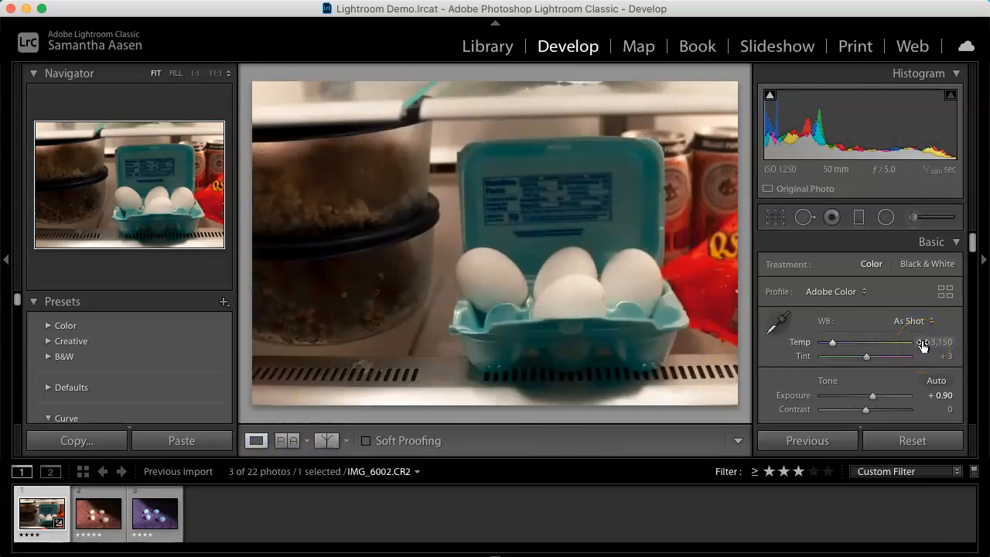
Step: Sample the white balance from the white egg with the White Balance eyedropper
{"action": "left_click", "coordinate": [778, 325]}
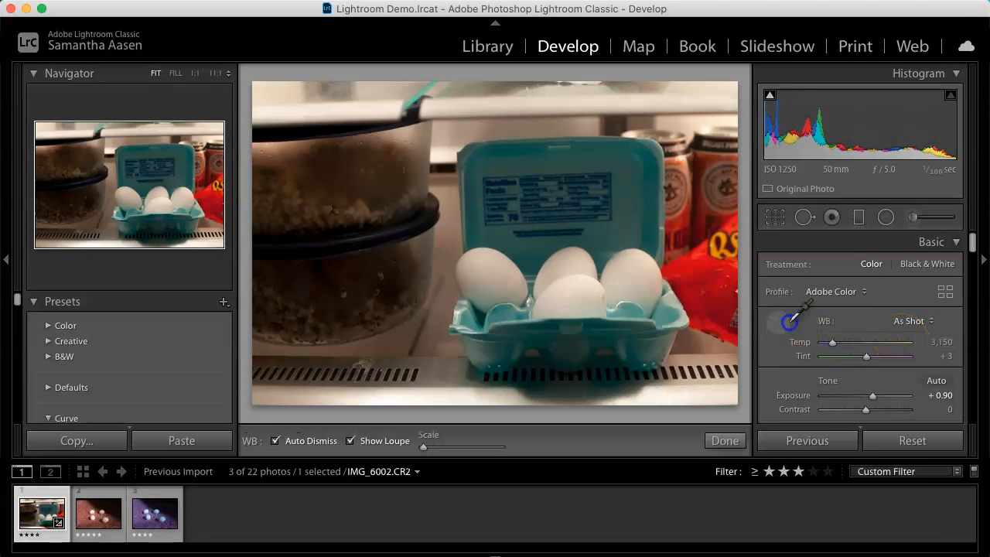
{"action": "left_click", "coordinate": [639, 283]}
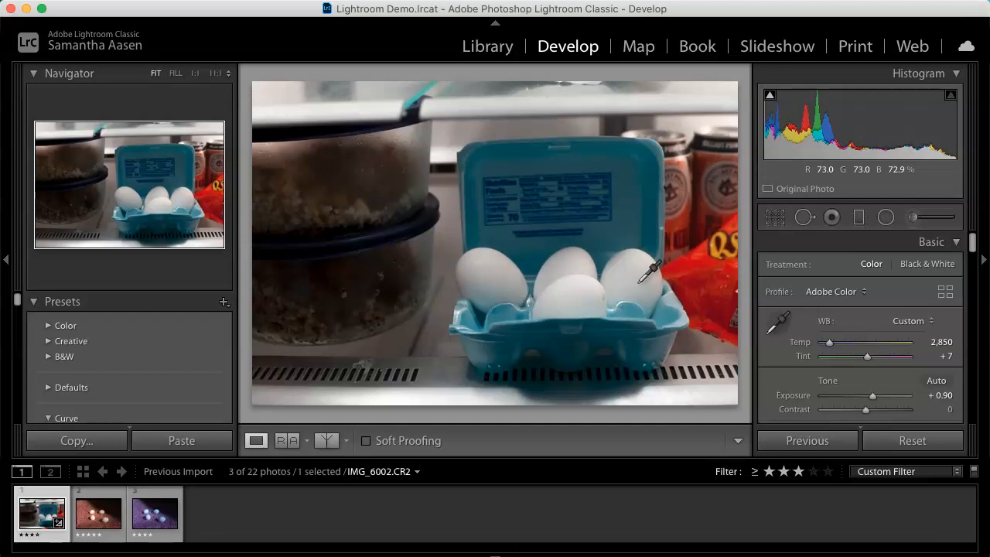
Step: Fine-tune the white balance to a Temp of 3,008 and a Tint of +6
{"action": "left_click_drag", "start_coordinate": [829, 343], "coordinate": [832, 350]}
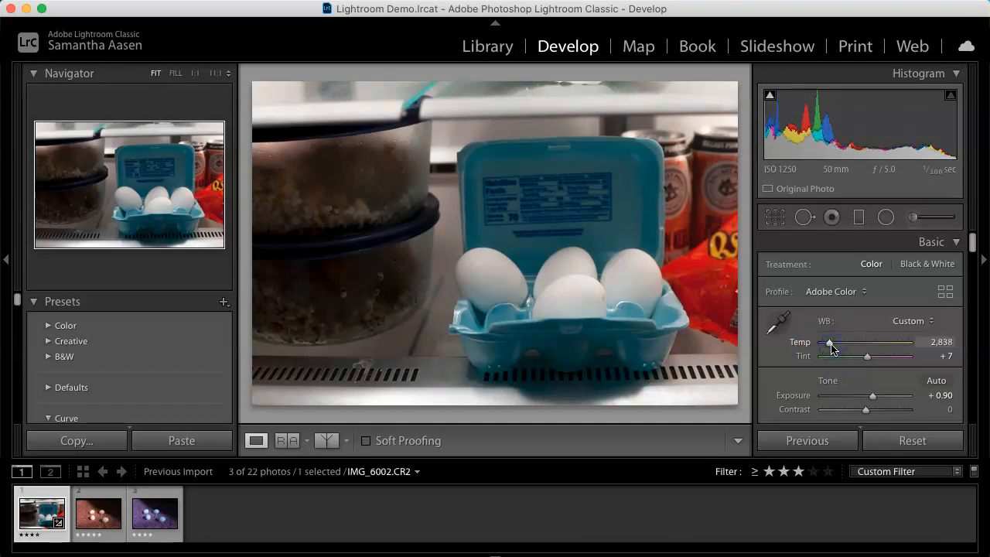
{"action": "left_click_drag", "start_coordinate": [827, 344], "coordinate": [829, 345]}
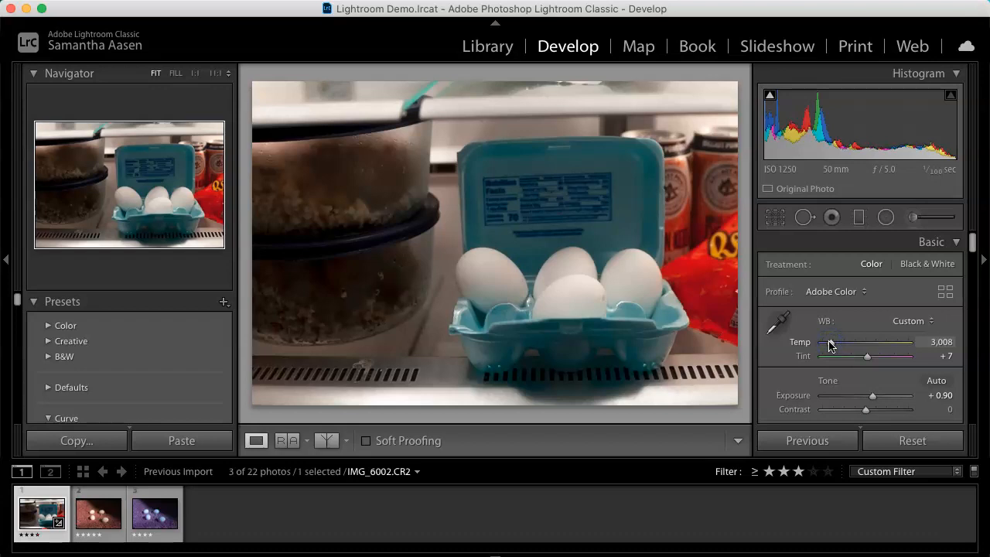
{"action": "left_click", "coordinate": [846, 356]}
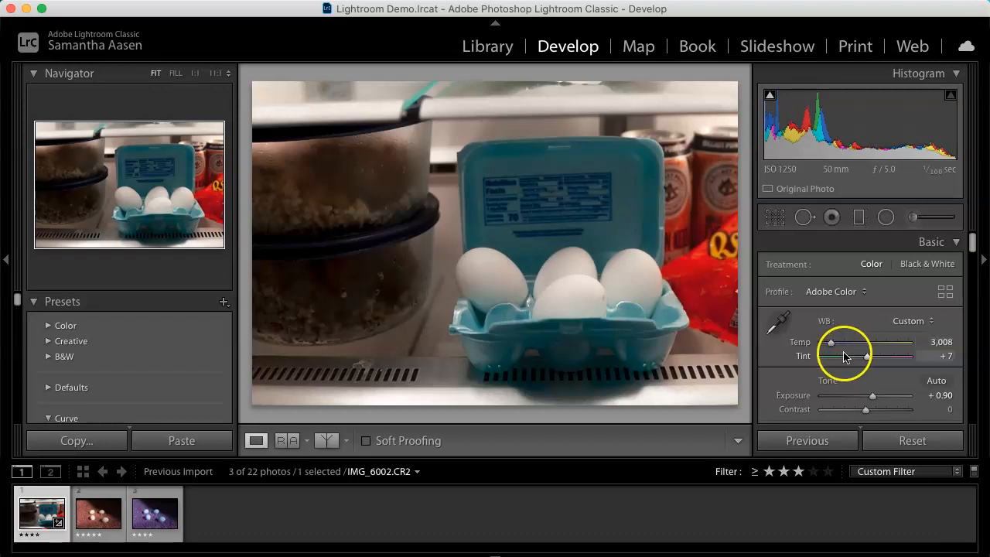
{"action": "left_click", "coordinate": [866, 358]}
{"action": "mouse_move", "coordinate": [866, 358]}
{"action": "left_mouse_down"}
{"action": "mouse_move", "coordinate": [793, 357]}
{"action": "mouse_move", "coordinate": [866, 364]}
{"action": "mouse_move", "coordinate": [866, 373]}
{"action": "left_mouse_up"}
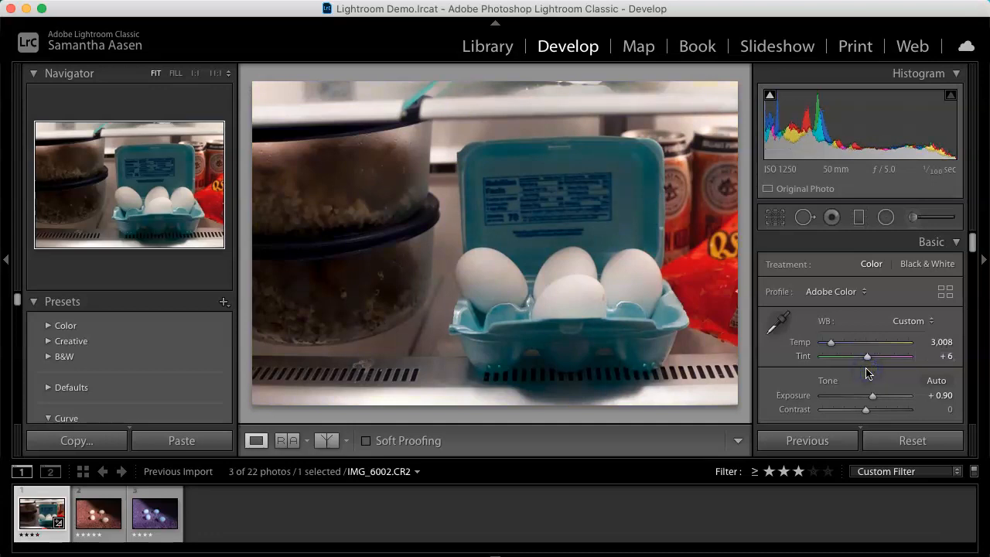
Step: Set Clarity to +17 and reset Texture to 0
{"action": "scroll", "coordinate": [868, 376], "scroll_direction": "down", "scroll_amount": 1}
{"action": "scroll", "coordinate": [868, 379], "scroll_direction": "down", "scroll_amount": 3}
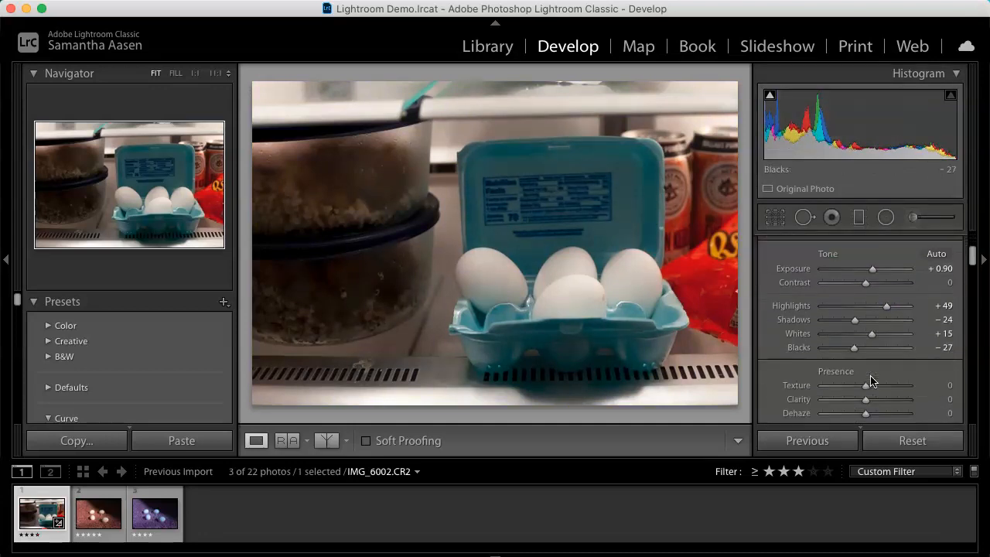
{"action": "scroll", "coordinate": [868, 379], "scroll_direction": "up", "scroll_amount": 4}
{"action": "scroll", "coordinate": [870, 381], "scroll_direction": "down", "scroll_amount": 1}
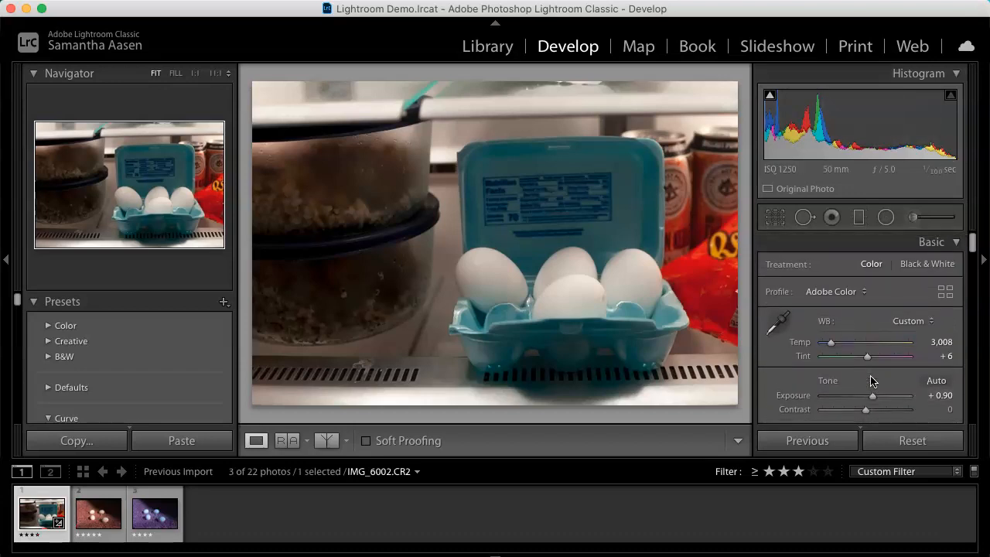
{"action": "scroll", "coordinate": [870, 381], "scroll_direction": "down", "scroll_amount": 6}
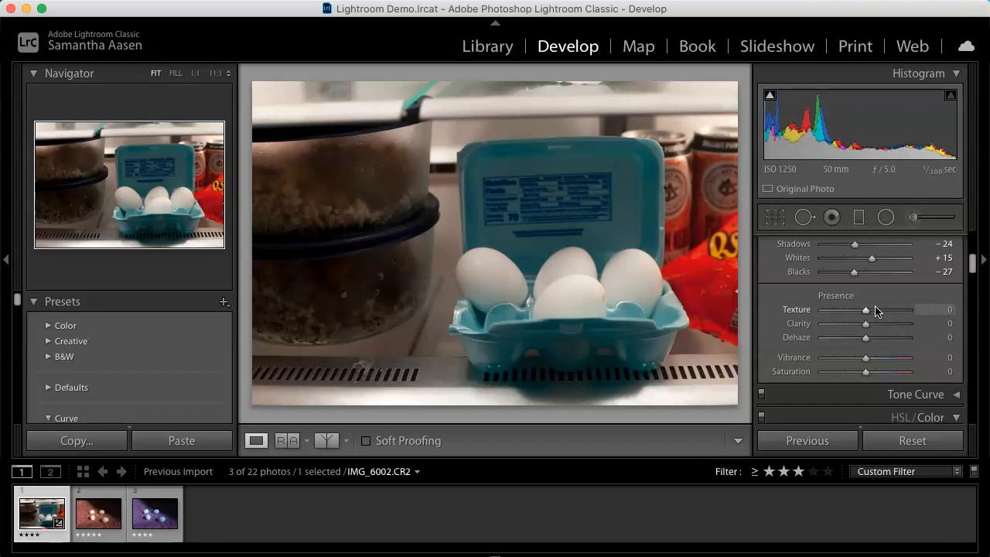
{"action": "left_click_drag", "start_coordinate": [866, 324], "coordinate": [875, 330]}
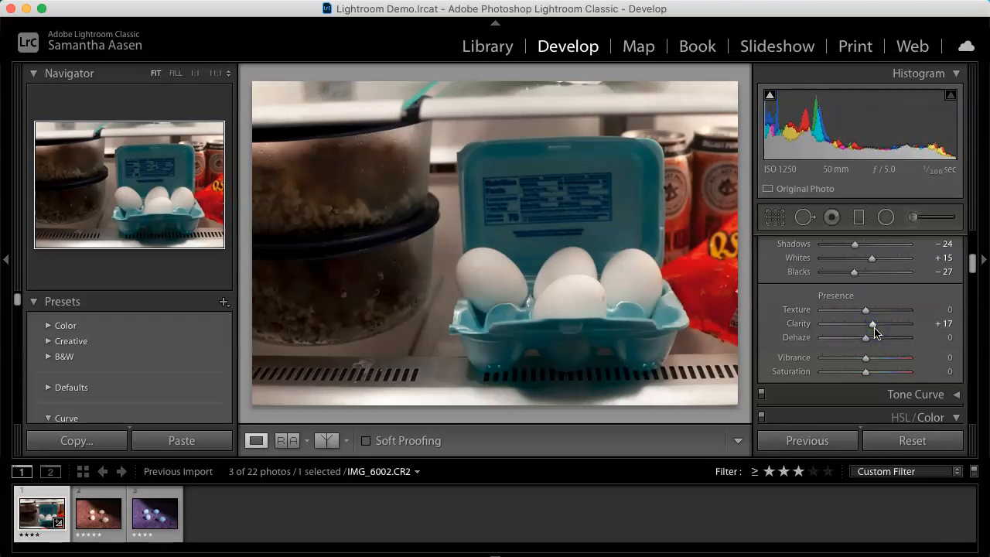
{"action": "mouse_move", "coordinate": [867, 310]}
{"action": "left_mouse_down"}
{"action": "mouse_move", "coordinate": [927, 310]}
{"action": "mouse_move", "coordinate": [799, 304]}
{"action": "mouse_move", "coordinate": [866, 312]}
{"action": "left_mouse_up"}
{"action": "left_click", "coordinate": [947, 309]}
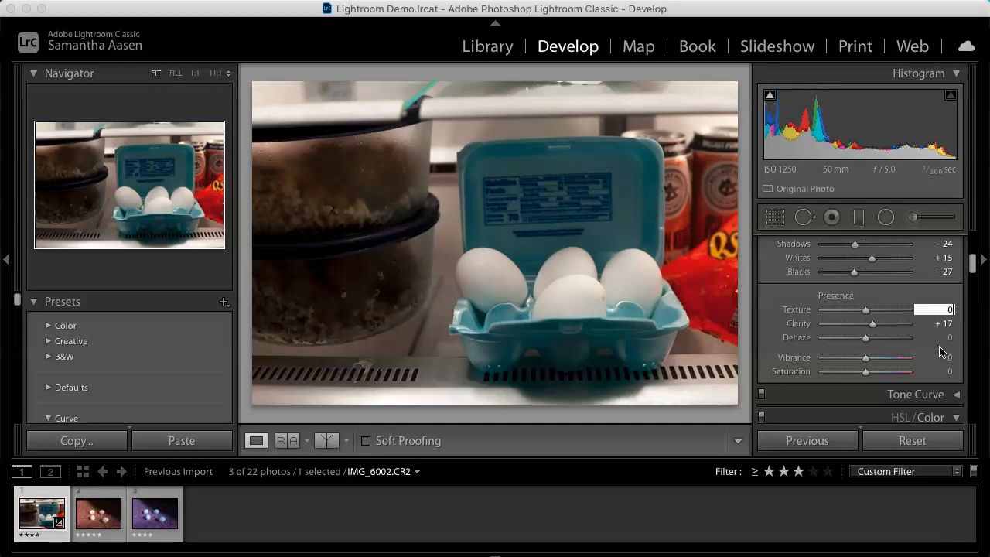
Step: Set Vibrance to −16 and Saturation to 0
{"action": "mouse_move", "coordinate": [868, 360]}
{"action": "left_mouse_down"}
{"action": "mouse_move", "coordinate": [890, 363]}
{"action": "mouse_move", "coordinate": [858, 362]}
{"action": "mouse_move", "coordinate": [953, 364]}
{"action": "mouse_move", "coordinate": [805, 367]}
{"action": "mouse_move", "coordinate": [863, 367]}
{"action": "left_mouse_up"}
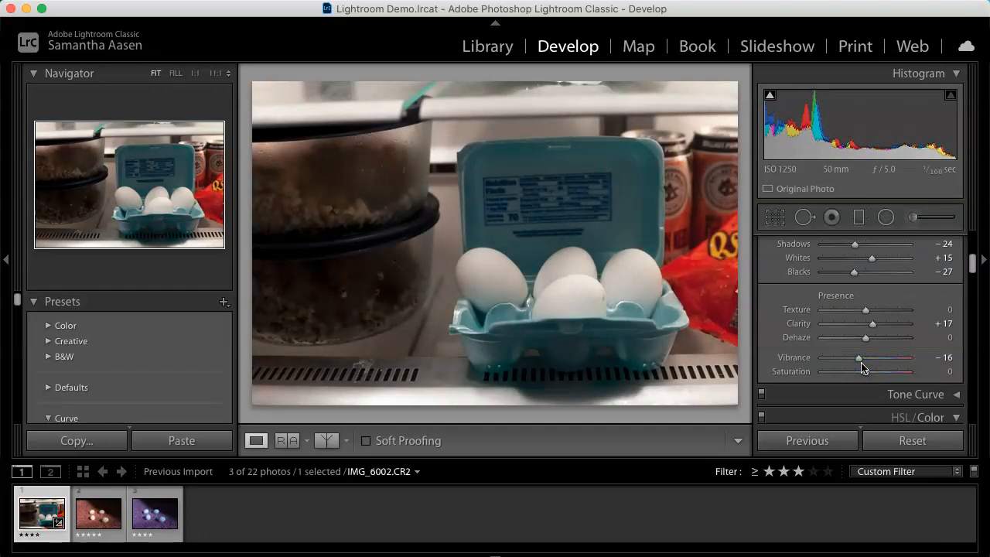
{"action": "left_click_drag", "start_coordinate": [866, 374], "coordinate": [871, 400]}
{"action": "left_click", "coordinate": [948, 372]}
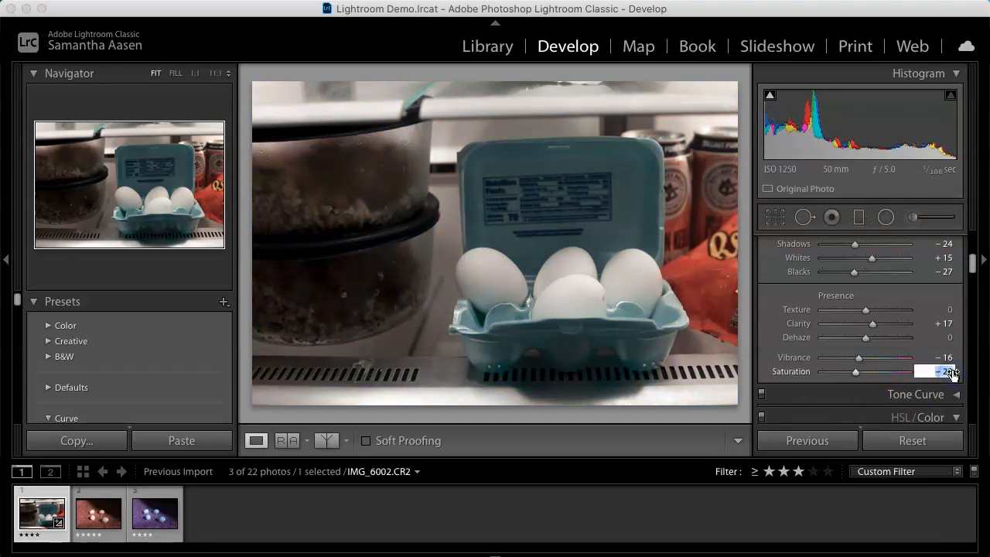
{"action": "type", "text": "0"}
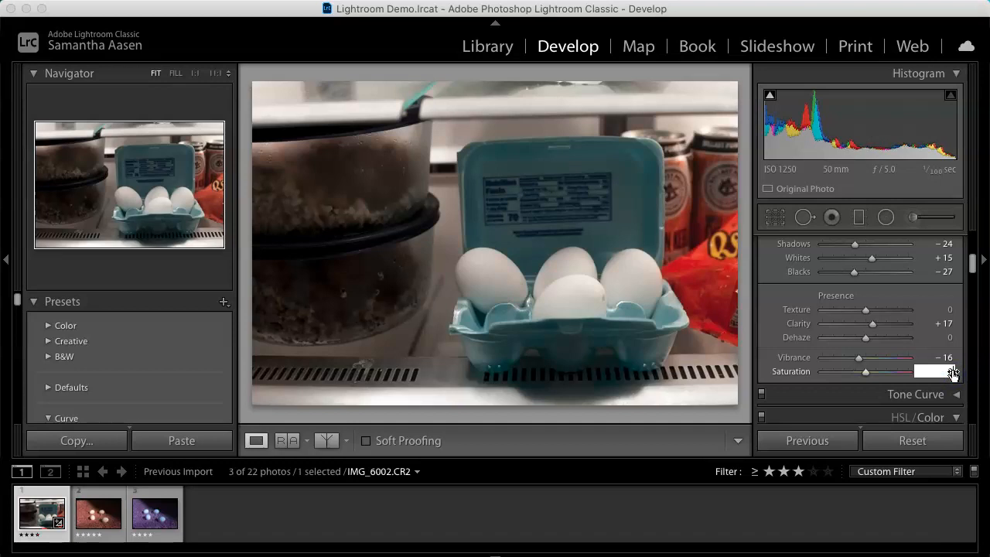
Step: Open the HSL/Color panel and set Blue Hue to −71, Saturation to +37 and Luminance to +62
{"action": "left_click", "coordinate": [772, 415]}
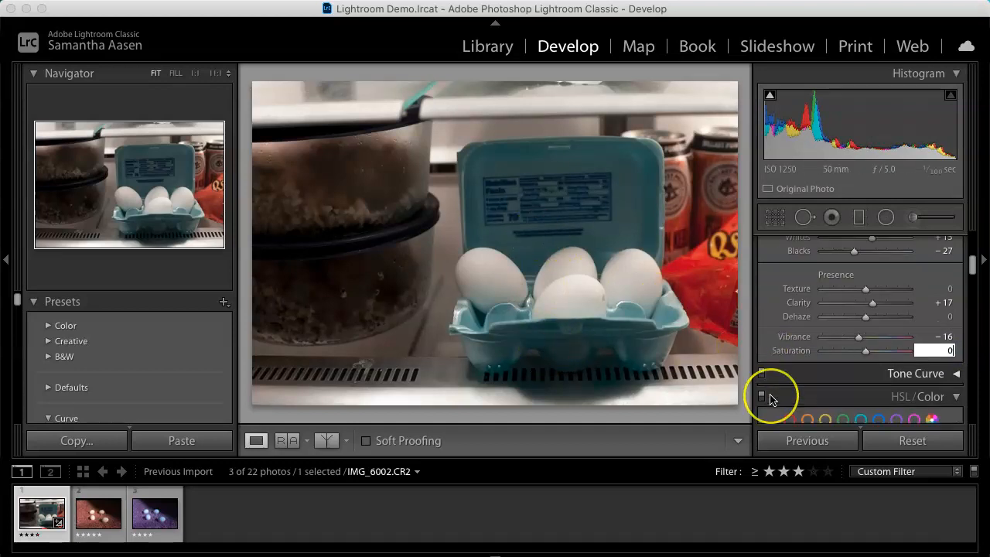
{"action": "scroll", "coordinate": [770, 398], "scroll_direction": "down", "scroll_amount": 5}
{"action": "scroll", "coordinate": [769, 398], "scroll_direction": "down", "scroll_amount": 5}
{"action": "scroll", "coordinate": [770, 399], "scroll_direction": "up", "scroll_amount": 3}
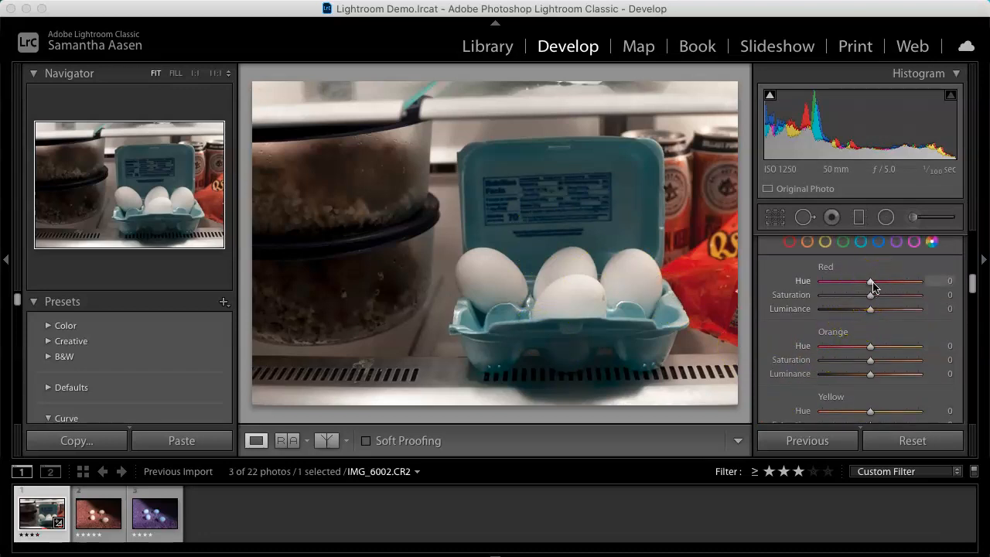
{"action": "scroll", "coordinate": [873, 287], "scroll_direction": "down", "scroll_amount": 10}
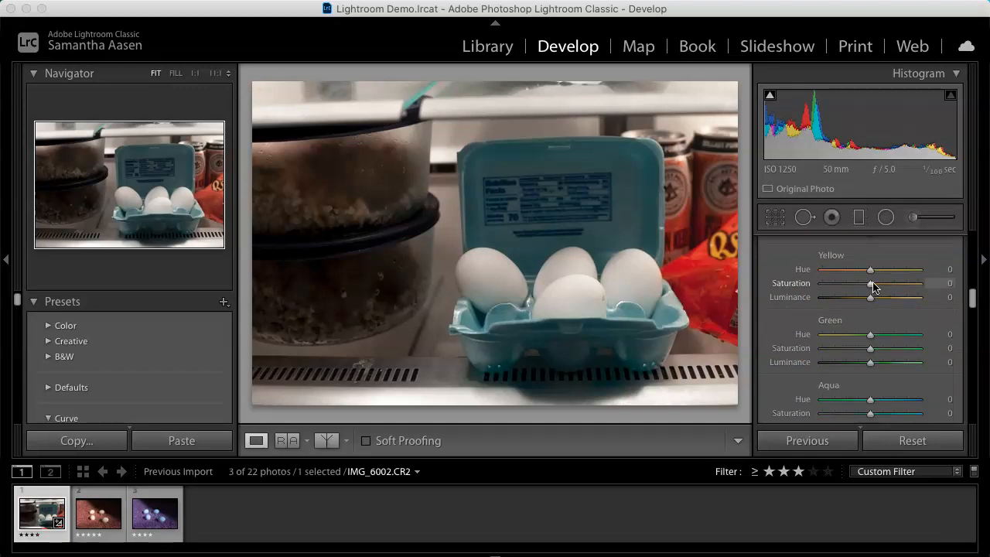
{"action": "scroll", "coordinate": [870, 350], "scroll_direction": "down", "scroll_amount": 2}
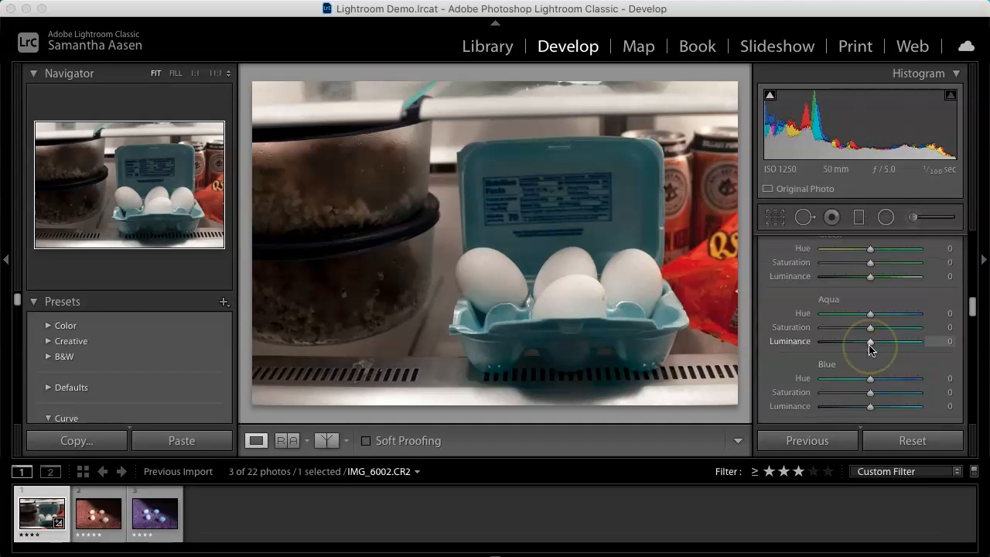
{"action": "left_click_drag", "start_coordinate": [871, 377], "coordinate": [901, 412]}
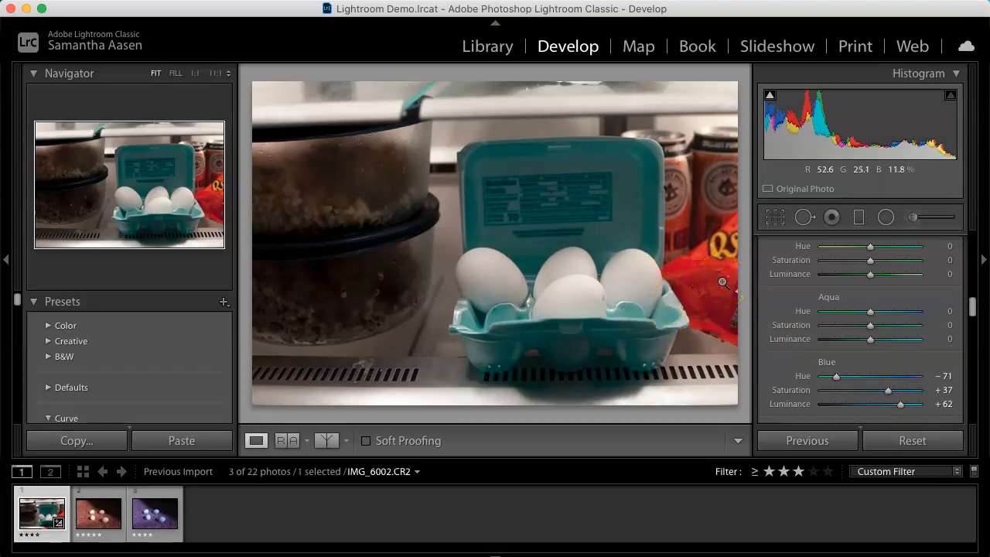
Step: Open the Tone Curve and shape an S-curve by lifting the upper midtones and pulling down the shadows
{"action": "left_click", "coordinate": [751, 317]}
{"action": "scroll", "coordinate": [793, 332], "scroll_direction": "down", "scroll_amount": 5}
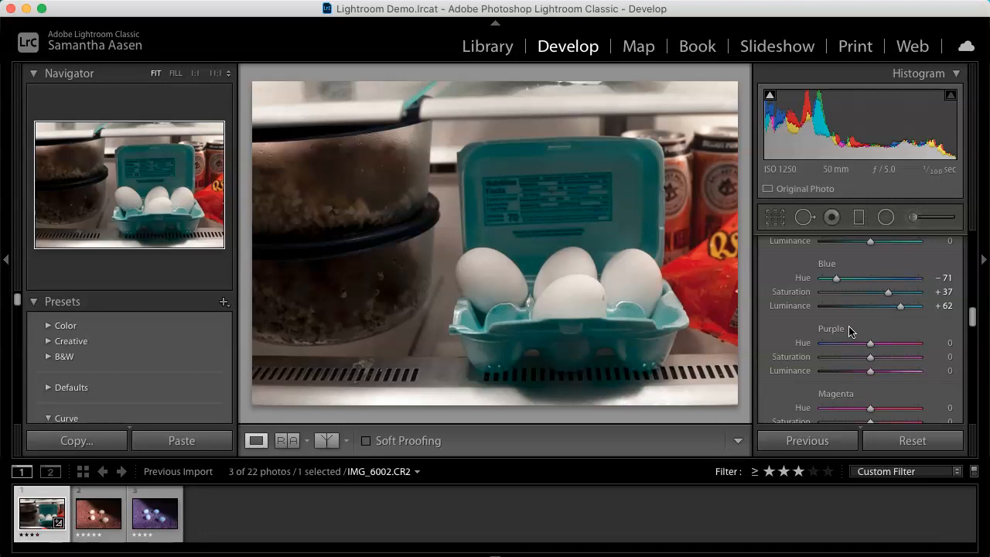
{"action": "scroll", "coordinate": [881, 337], "scroll_direction": "down", "scroll_amount": 3}
{"action": "scroll", "coordinate": [881, 339], "scroll_direction": "down", "scroll_amount": 6}
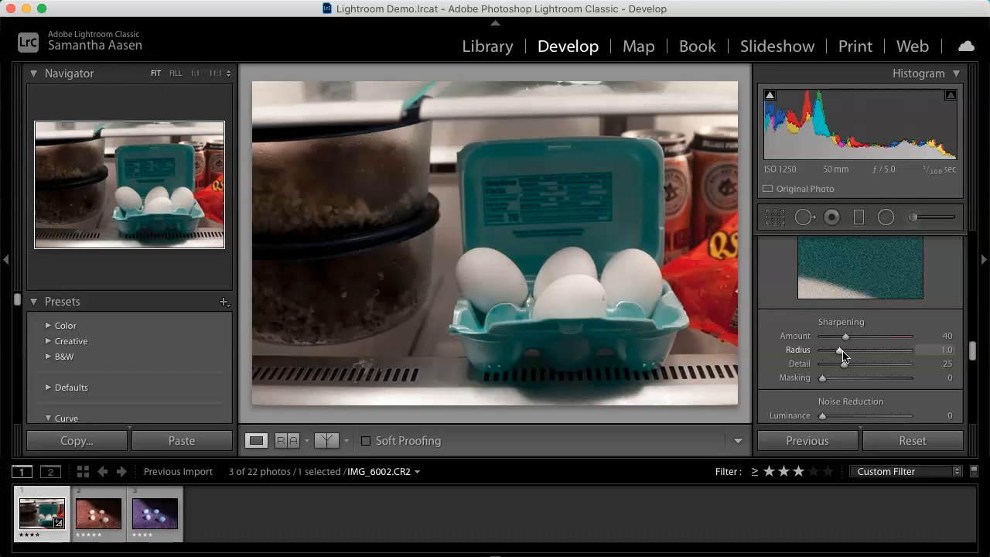
{"action": "scroll", "coordinate": [843, 356], "scroll_direction": "up", "scroll_amount": 10}
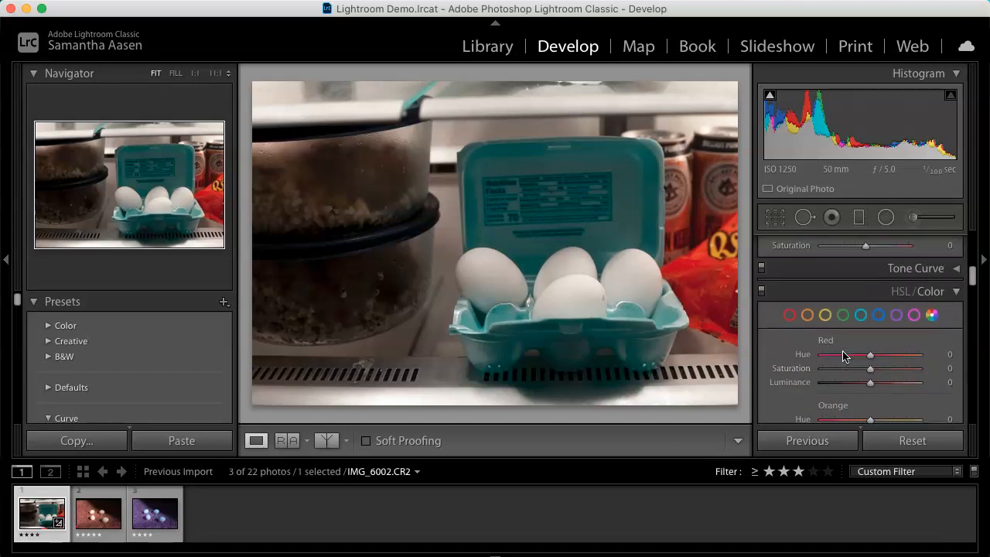
{"action": "scroll", "coordinate": [843, 356], "scroll_direction": "up", "scroll_amount": 5}
{"action": "scroll", "coordinate": [847, 348], "scroll_direction": "down", "scroll_amount": 2}
{"action": "left_click", "coordinate": [958, 338]}
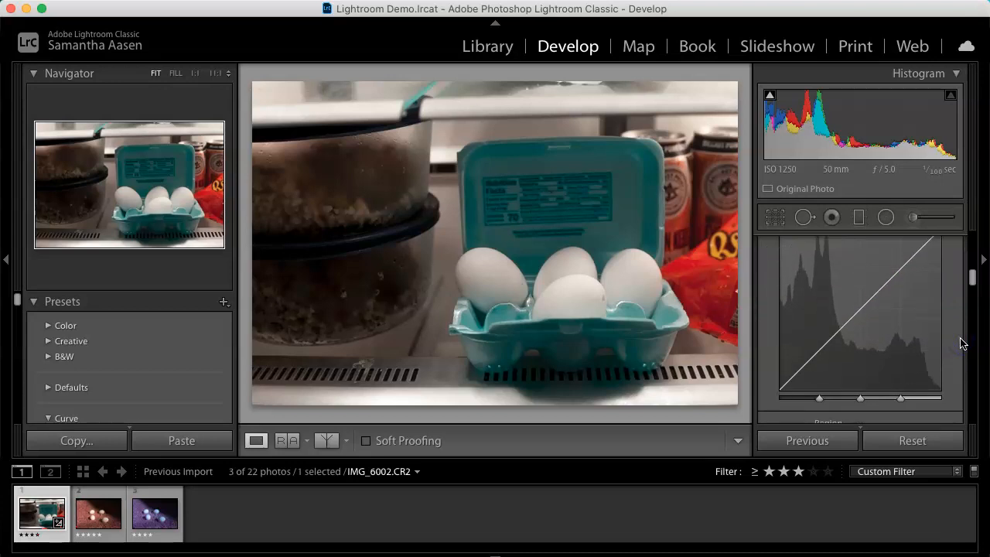
{"action": "scroll", "coordinate": [961, 343], "scroll_direction": "up", "scroll_amount": 1}
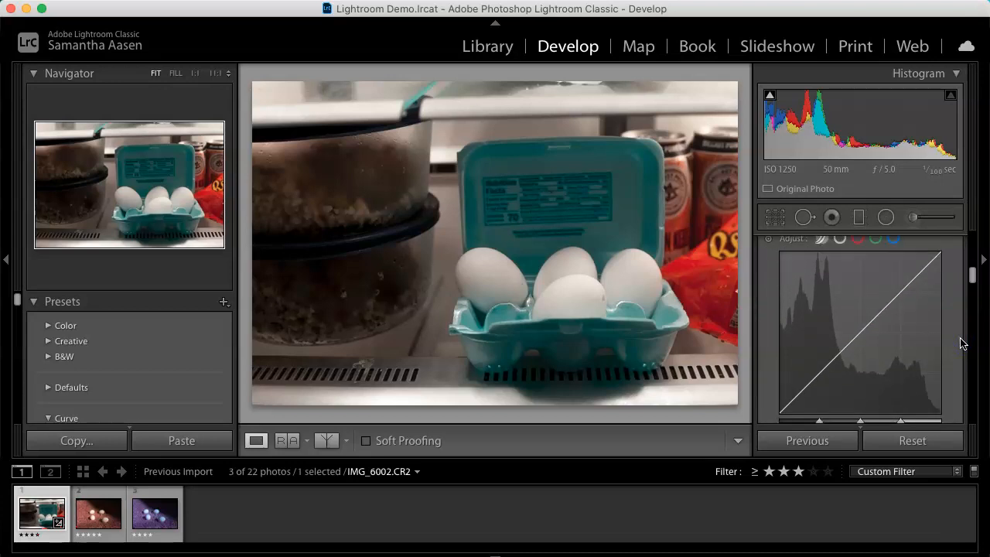
{"action": "left_click", "coordinate": [809, 384]}
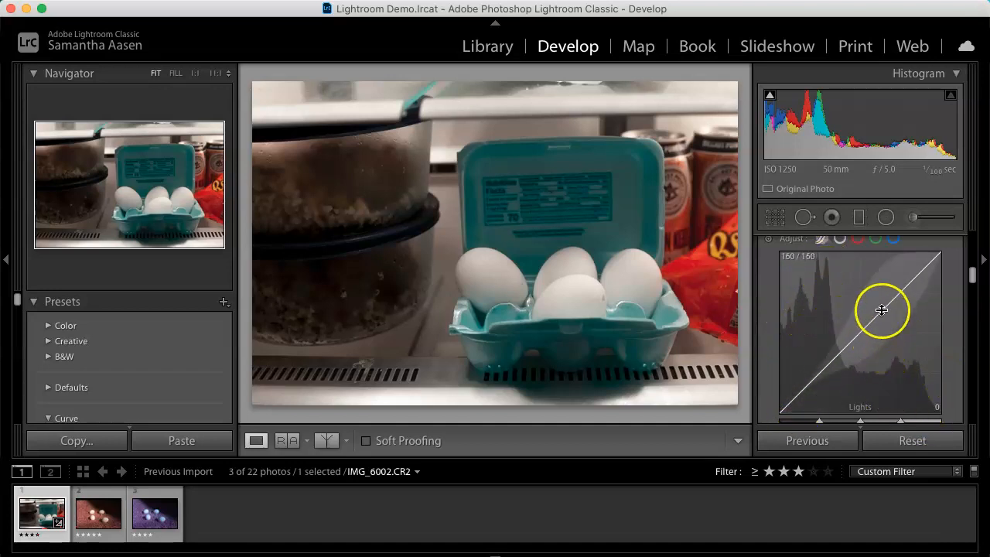
{"action": "left_click_drag", "start_coordinate": [883, 307], "coordinate": [874, 257]}
{"action": "left_click_drag", "start_coordinate": [829, 363], "coordinate": [833, 405]}
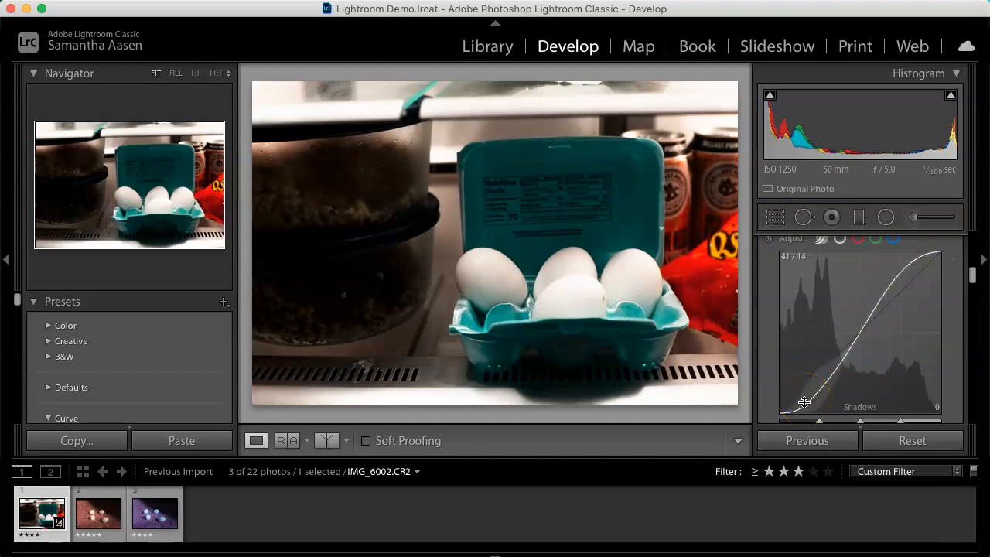
Step: Undo the tone curve adjustments
{"action": "key", "text": "super+z"}
{"action": "key", "text": "super+z"}
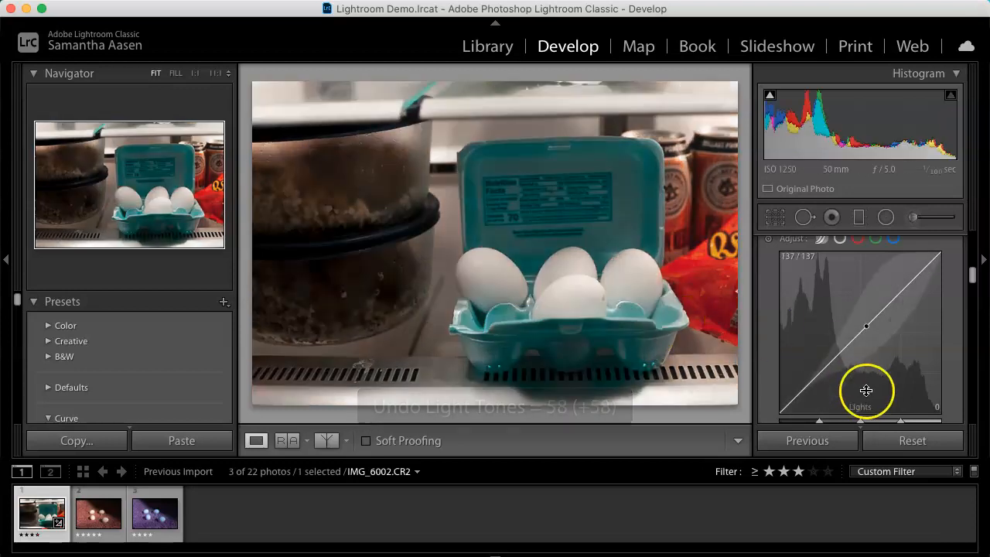
{"action": "left_click_drag", "start_coordinate": [859, 394], "coordinate": [857, 364]}
{"action": "key", "text": "super+z"}
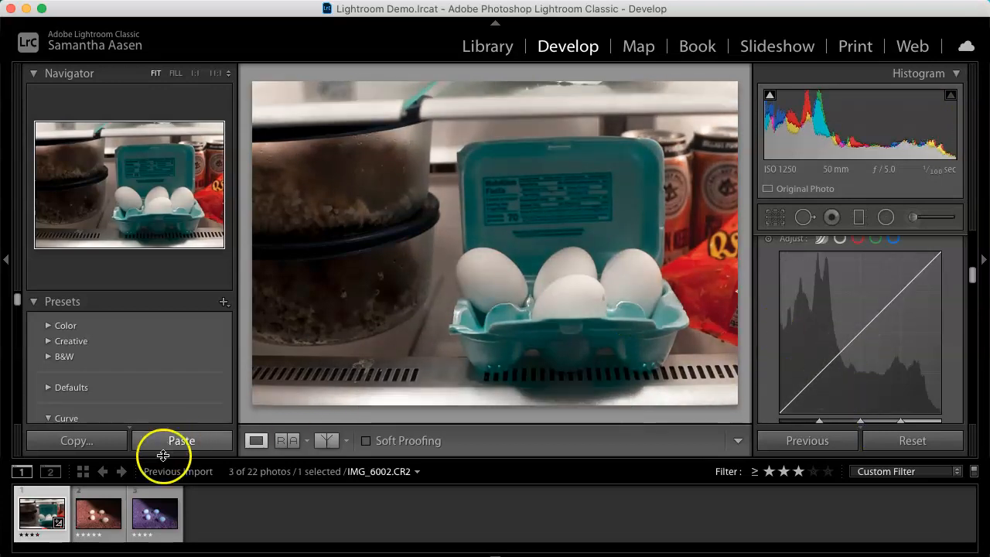
Step: Select the purple eggs photo and turn on the highlight and shadow clipping indicators
{"action": "left_click", "coordinate": [148, 517]}
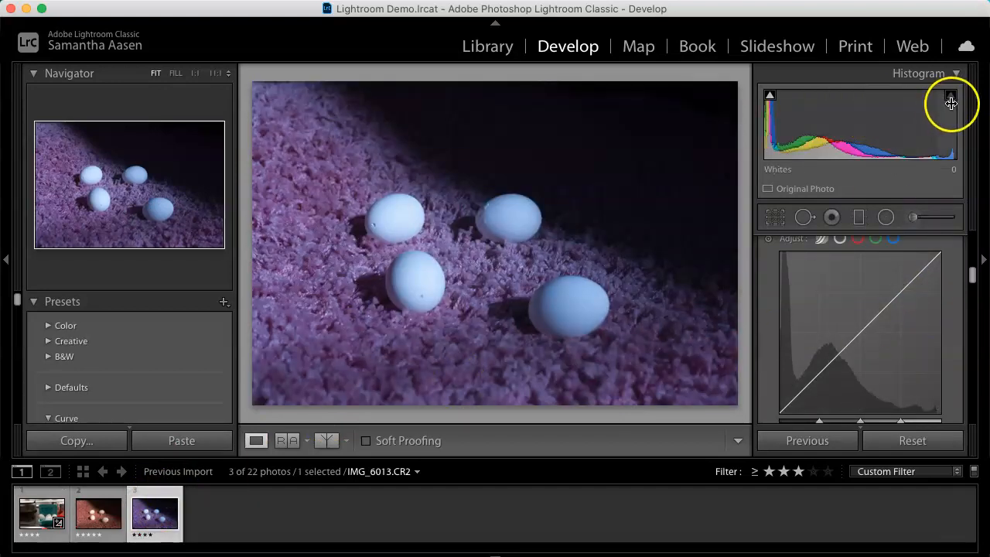
{"action": "left_click", "coordinate": [952, 99]}
{"action": "left_click", "coordinate": [769, 97]}
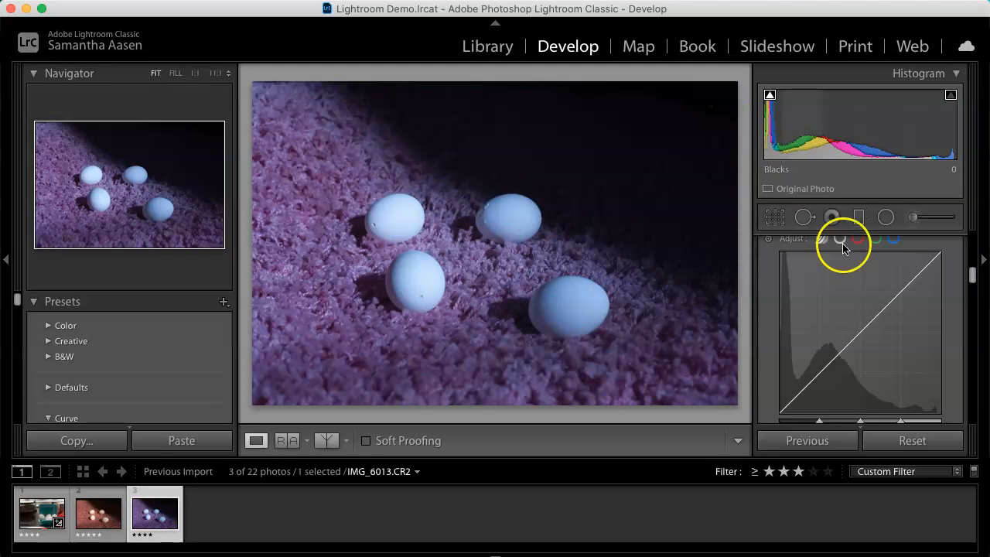
Step: Set the photo's treatment to Black & White
{"action": "scroll", "coordinate": [855, 300], "scroll_direction": "up", "scroll_amount": 10}
{"action": "scroll", "coordinate": [855, 300], "scroll_direction": "down", "scroll_amount": 1}
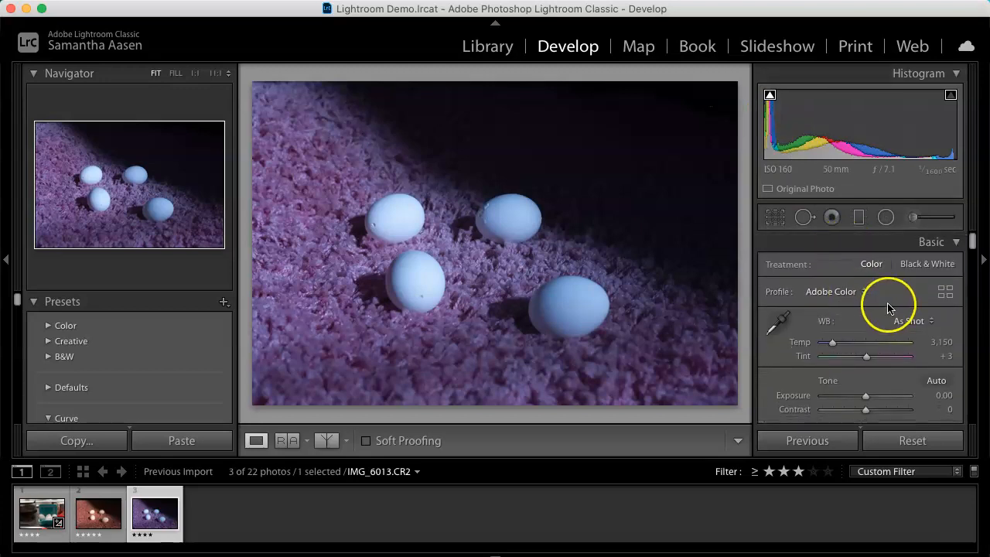
{"action": "left_click", "coordinate": [938, 264]}
{"action": "scroll", "coordinate": [912, 304], "scroll_direction": "down", "scroll_amount": 2}
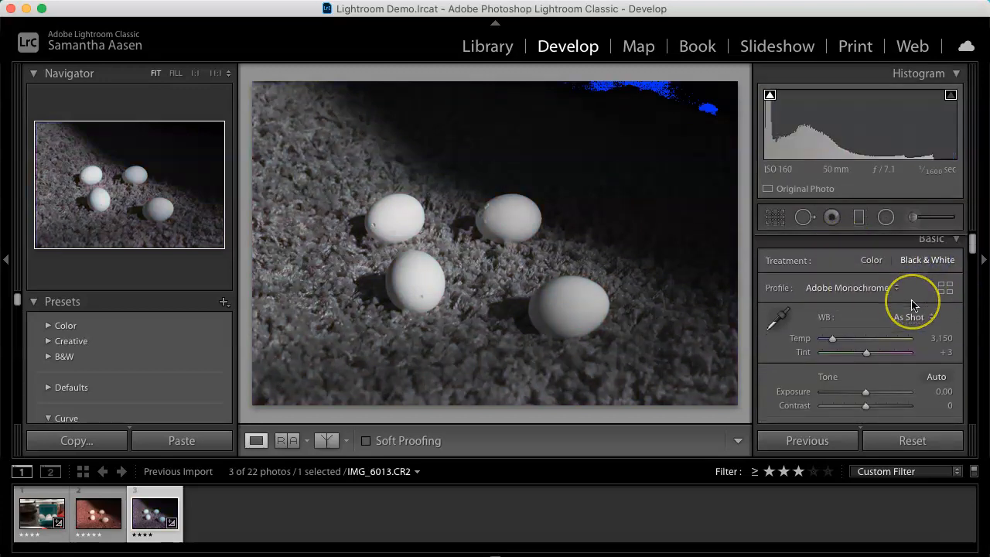
Step: Set Exposure to +0.35
{"action": "mouse_move", "coordinate": [866, 337]}
{"action": "left_mouse_down"}
{"action": "mouse_move", "coordinate": [892, 340]}
{"action": "mouse_move", "coordinate": [818, 343]}
{"action": "mouse_move", "coordinate": [931, 341]}
{"action": "mouse_move", "coordinate": [866, 343]}
{"action": "mouse_move", "coordinate": [884, 341]}
{"action": "left_mouse_up"}
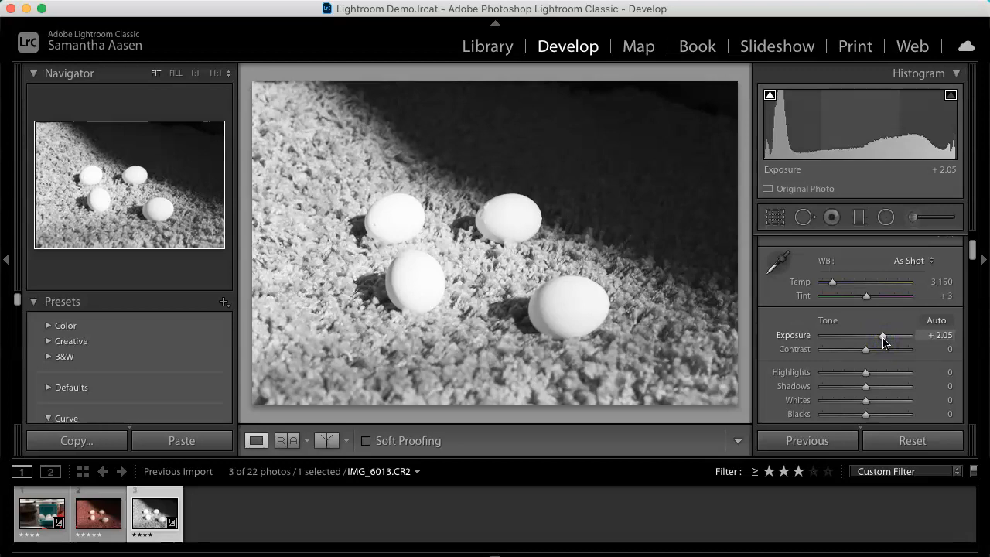
{"action": "left_click_drag", "start_coordinate": [879, 354], "coordinate": [880, 355]}
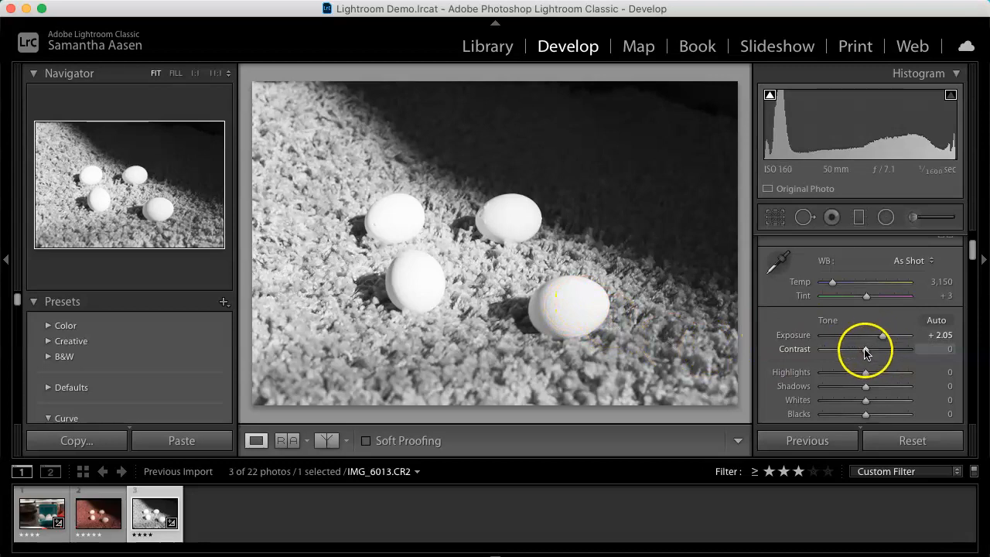
{"action": "left_click_drag", "start_coordinate": [883, 336], "coordinate": [870, 343]}
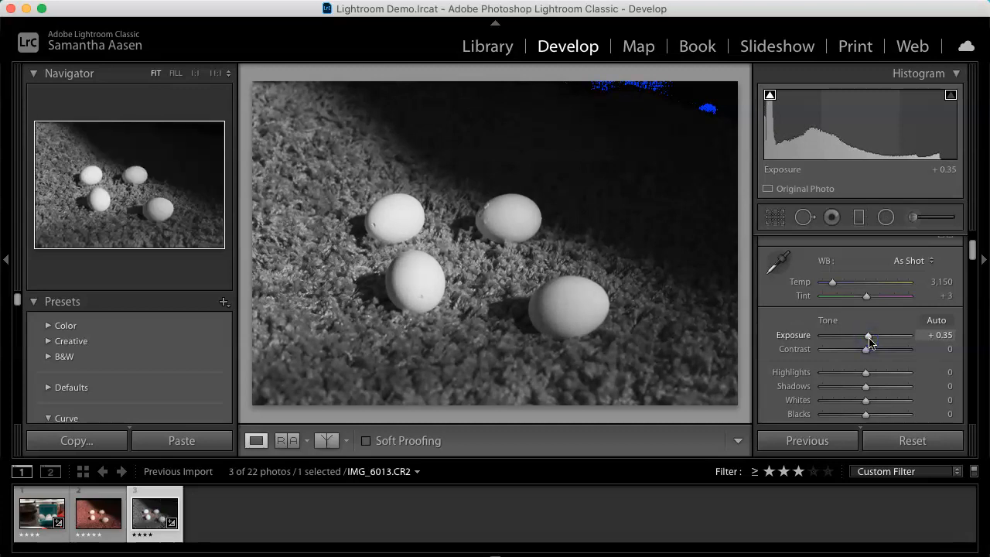
Step: Set Whites to +54 and Blacks to +30
{"action": "scroll", "coordinate": [870, 343], "scroll_direction": "down", "scroll_amount": 3}
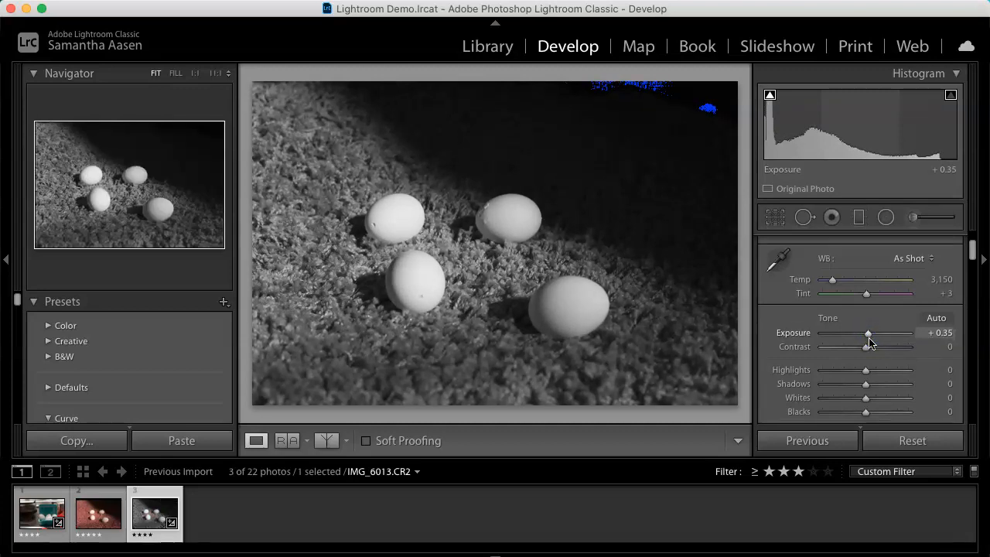
{"action": "left_click_drag", "start_coordinate": [867, 357], "coordinate": [892, 353]}
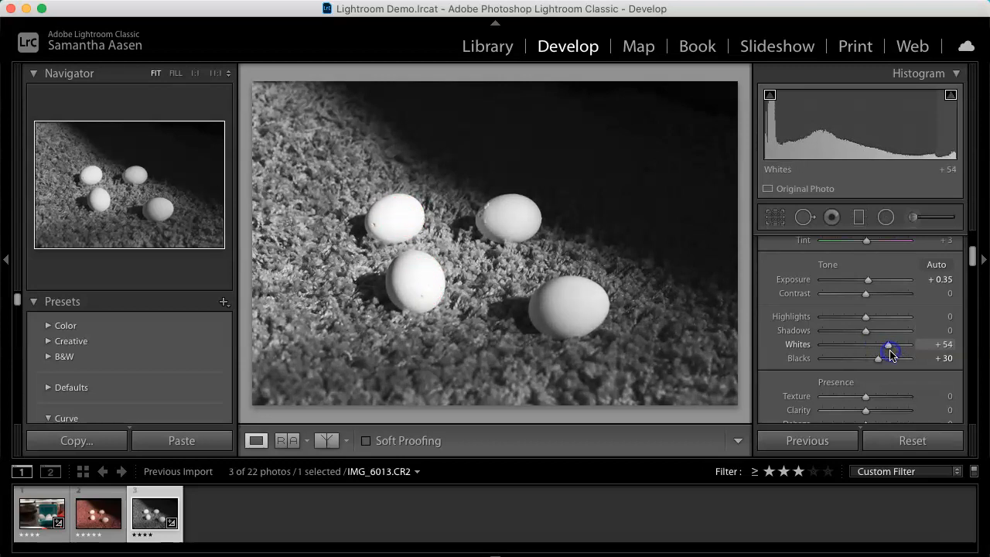
{"action": "left_click_drag", "start_coordinate": [890, 352], "coordinate": [890, 353]}
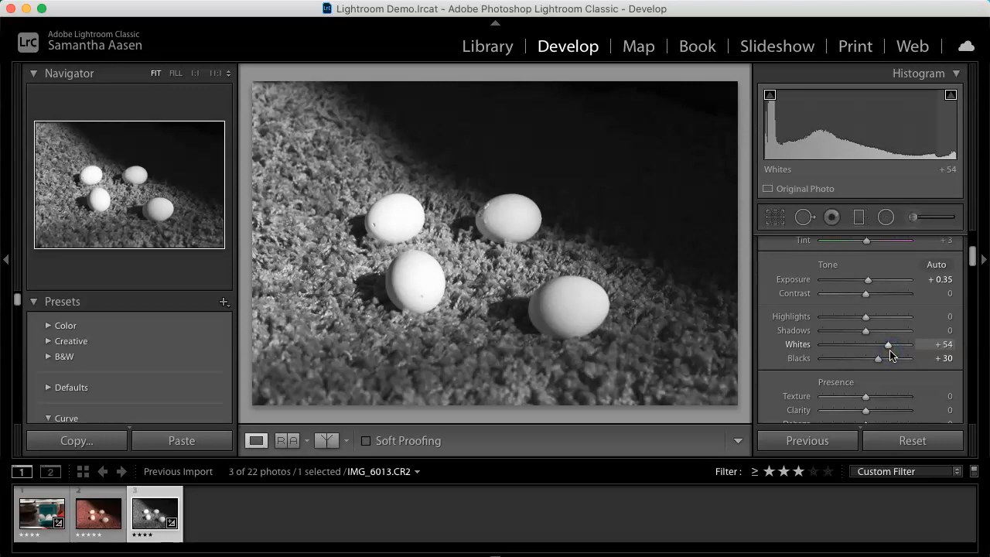
Step: Set Clarity to +14 and Shadows to +67
{"action": "left_click_drag", "start_coordinate": [867, 300], "coordinate": [867, 297]}
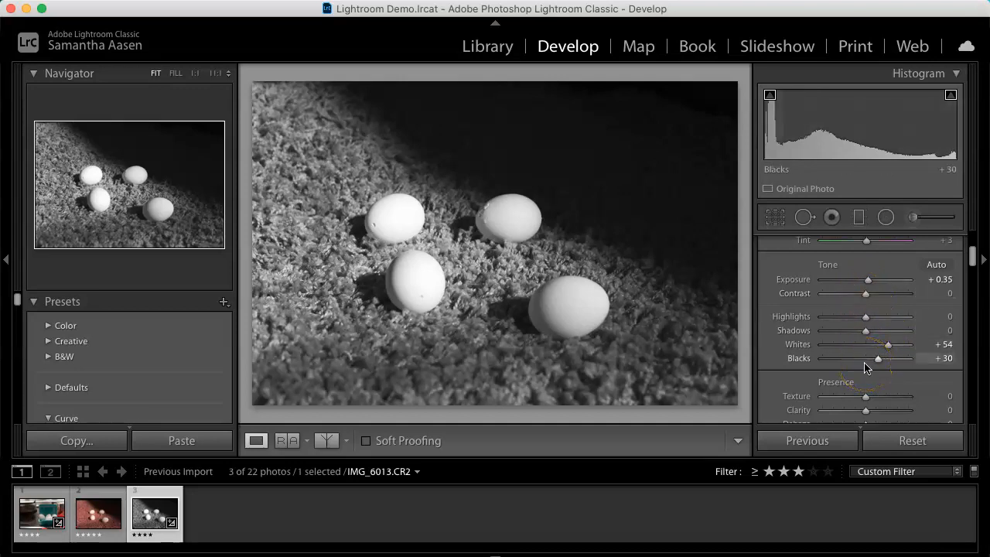
{"action": "left_click_drag", "start_coordinate": [866, 411], "coordinate": [870, 415]}
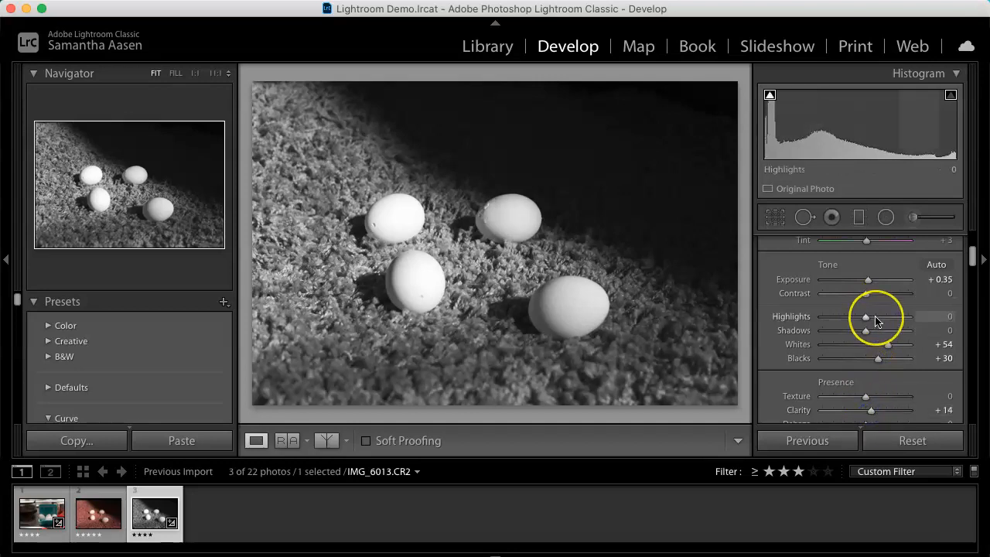
{"action": "left_click_drag", "start_coordinate": [865, 331], "coordinate": [895, 334]}
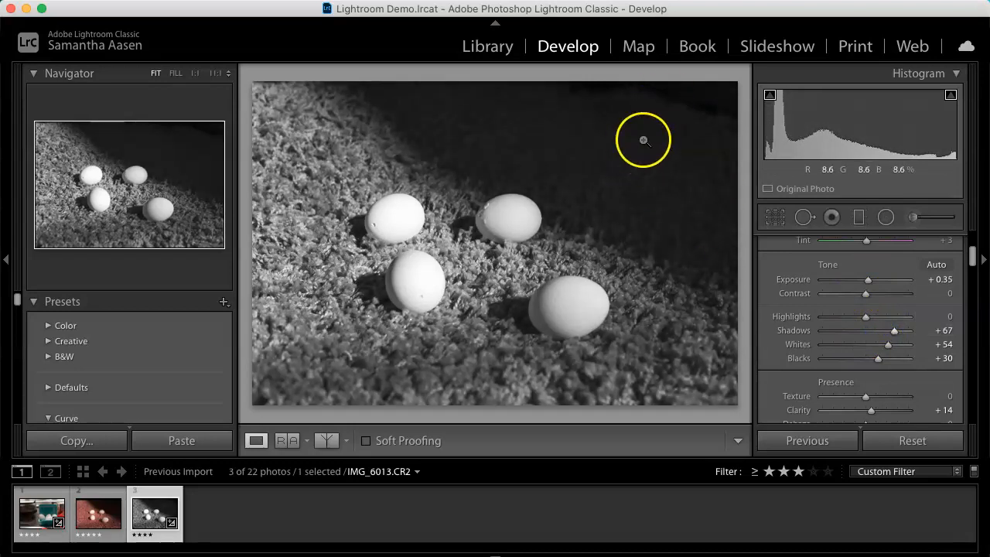
Step: Toggle the treatment between Color and Black & White, ending on Color
{"action": "scroll", "coordinate": [829, 294], "scroll_direction": "up", "scroll_amount": 5}
{"action": "left_click", "coordinate": [874, 264]}
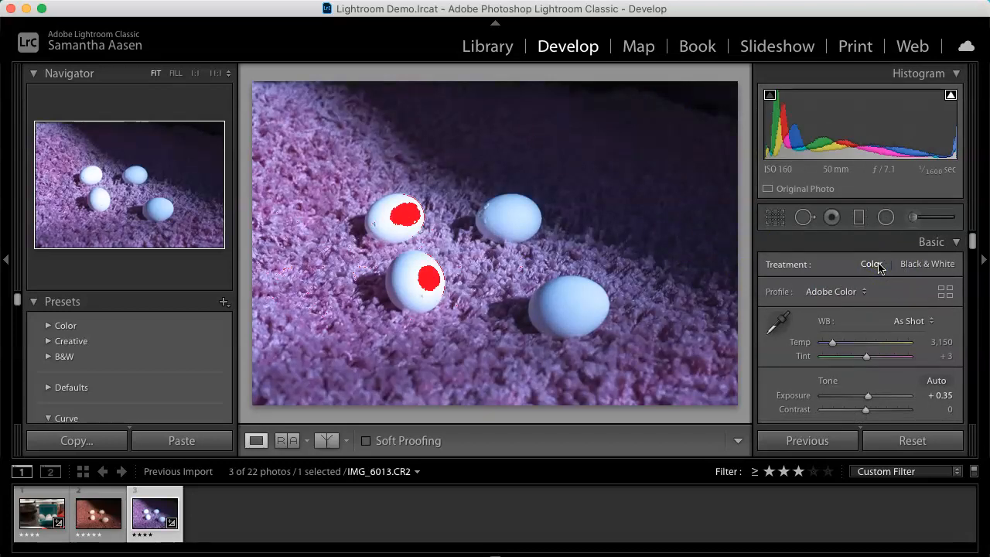
{"action": "left_click", "coordinate": [916, 266]}
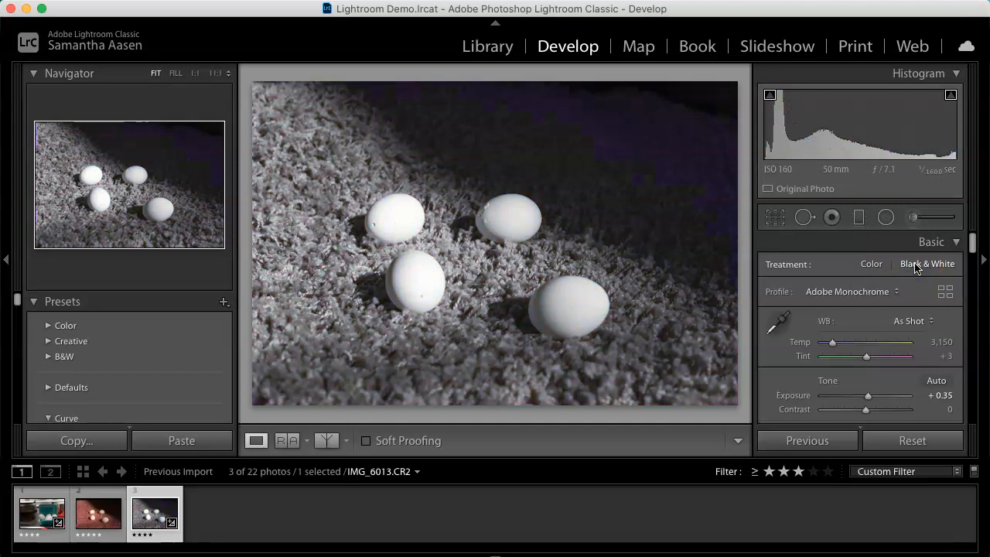
{"action": "left_click", "coordinate": [873, 264]}
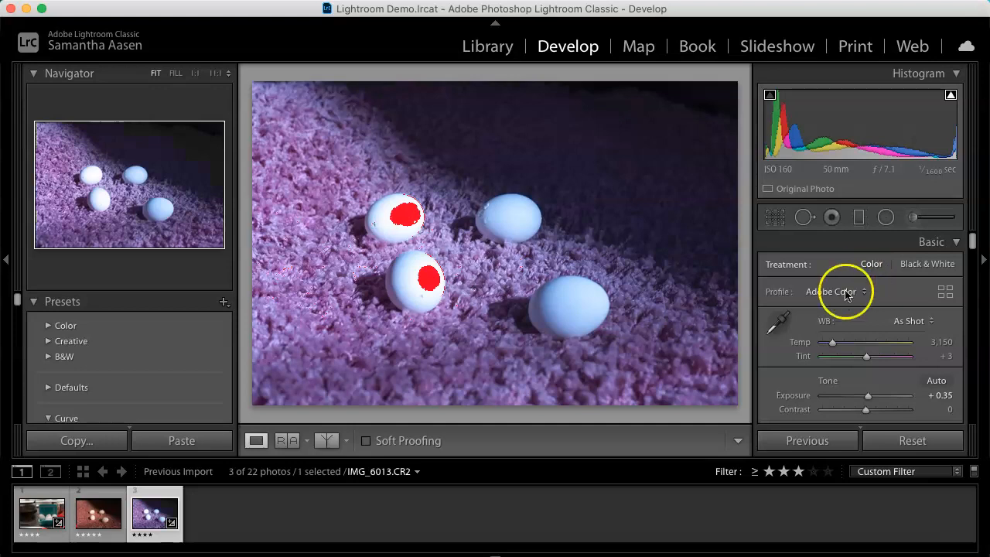
Step: Sample the white balance from an egg with the eyedropper and show a before/after comparison
{"action": "left_click", "coordinate": [778, 323]}
{"action": "left_click", "coordinate": [587, 301]}
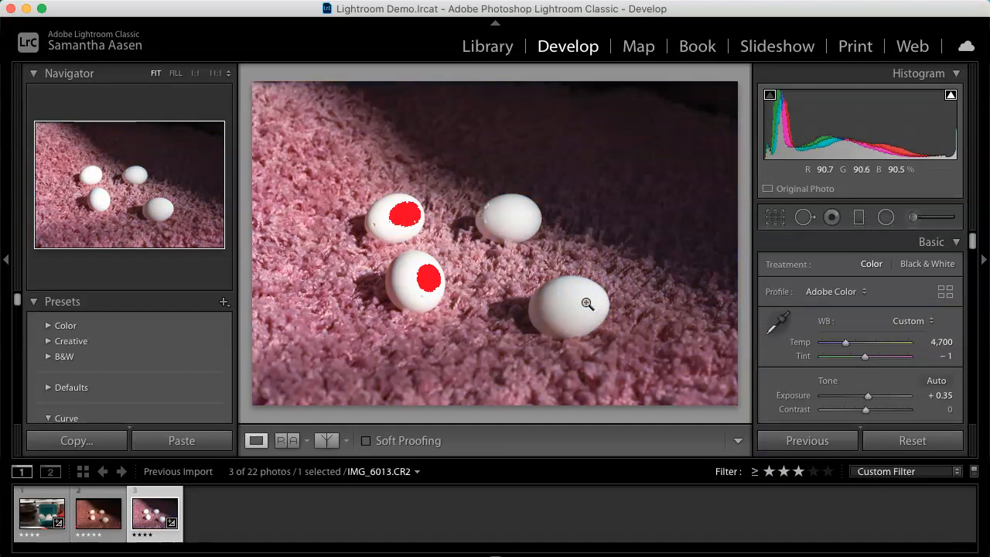
{"action": "left_click", "coordinate": [326, 441]}
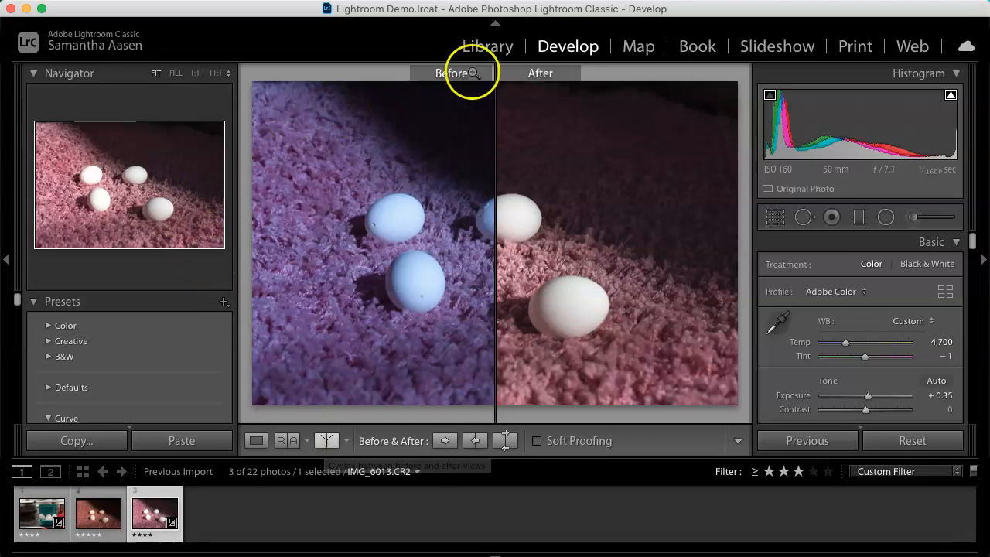
Step: Return to the Library grid and turn the library filter off
{"action": "left_click", "coordinate": [491, 48]}
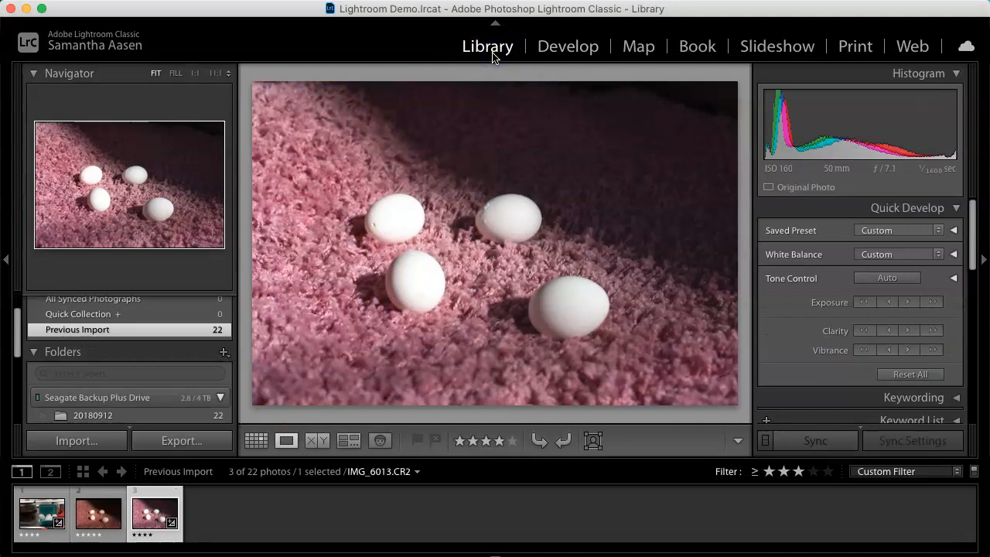
{"action": "left_click", "coordinate": [257, 441]}
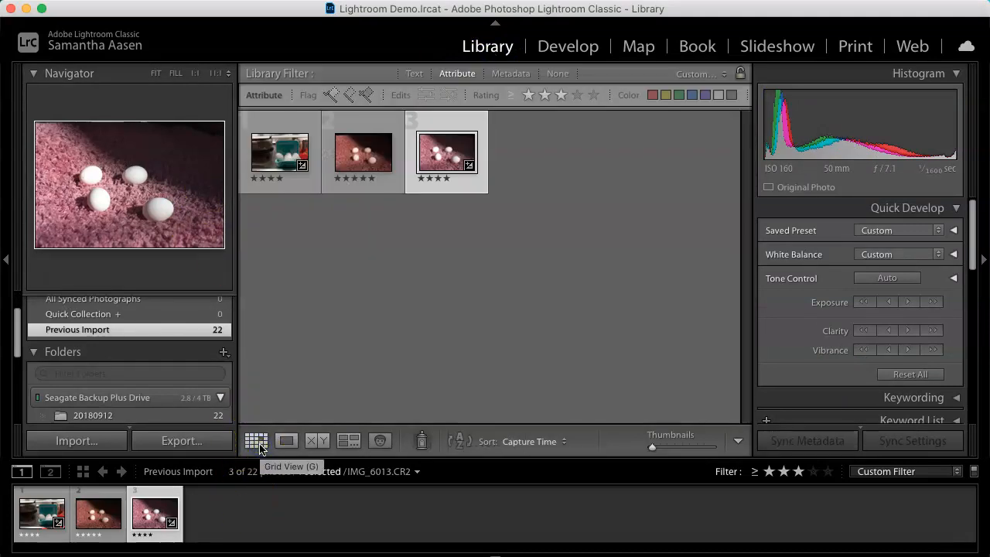
{"action": "left_click", "coordinate": [870, 473]}
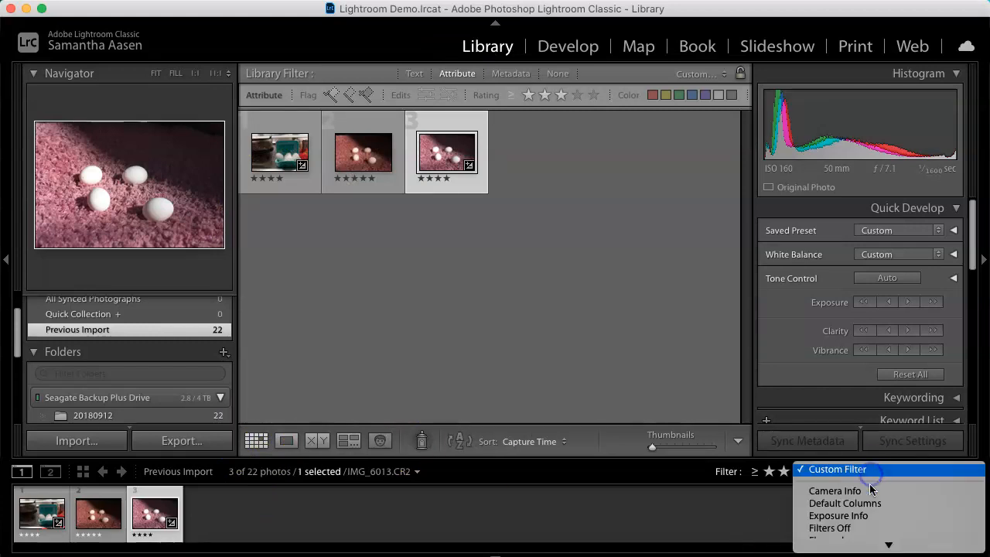
{"action": "left_click", "coordinate": [854, 479]}
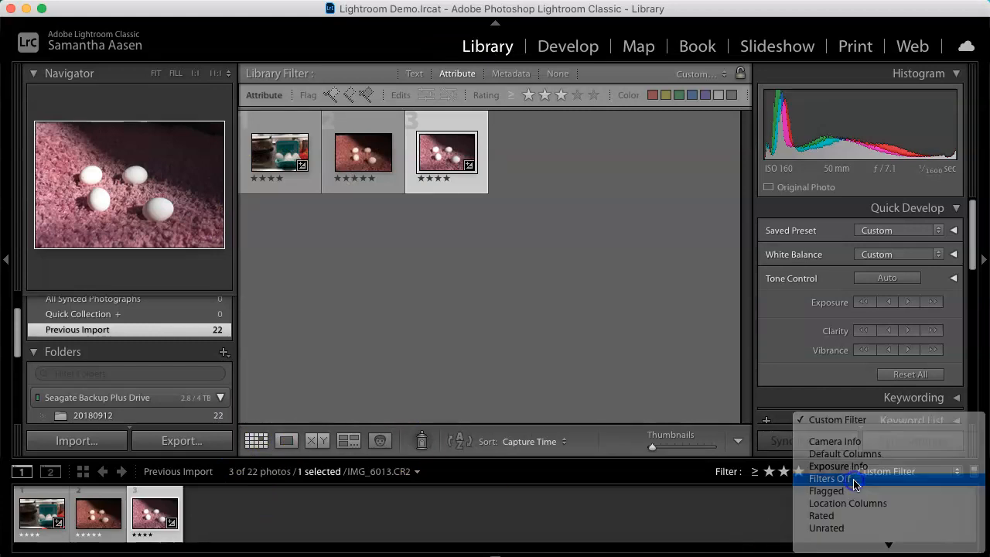
Step: Import the photos from the 20200819 folder into the catalog
{"action": "left_click", "coordinate": [166, 0]}
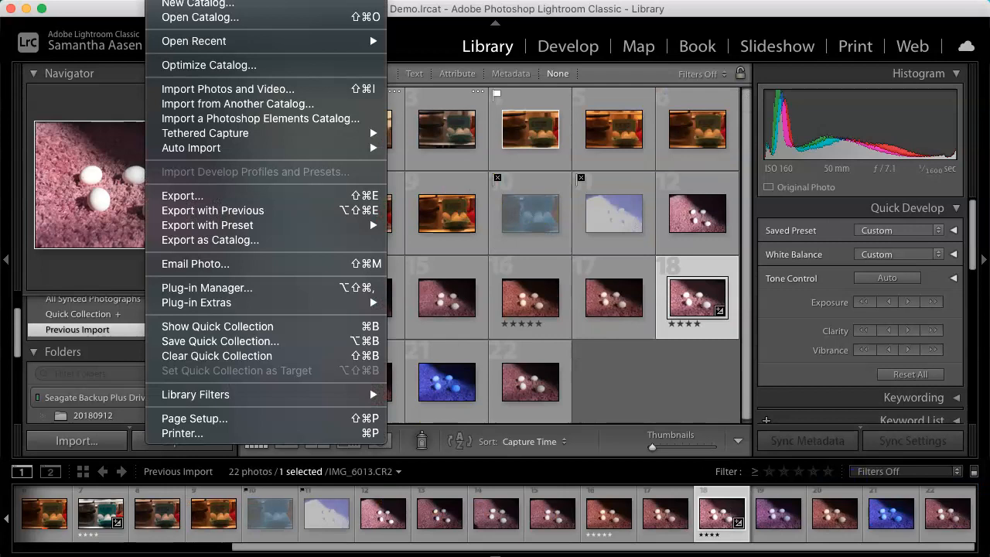
{"action": "left_click", "coordinate": [210, 94]}
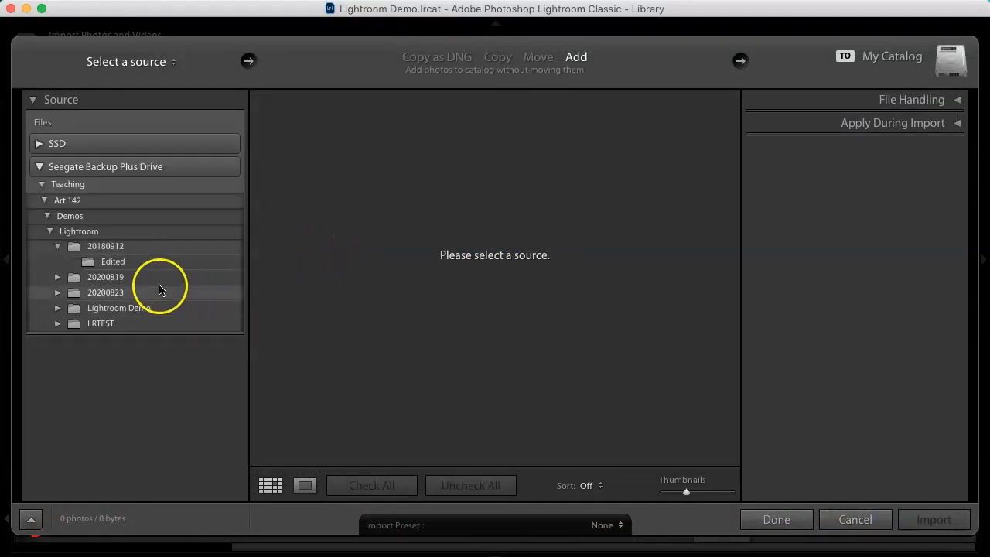
{"action": "left_click", "coordinate": [136, 277]}
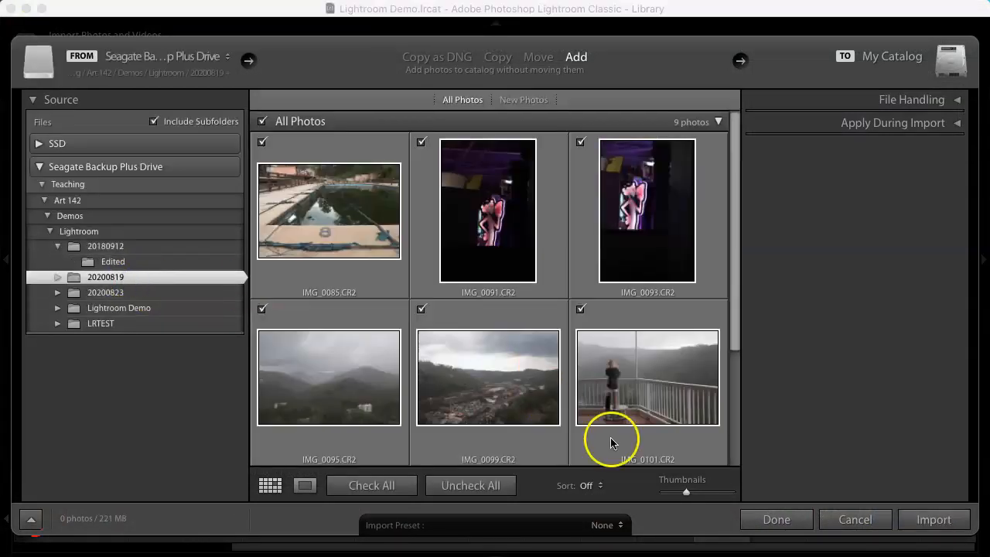
{"action": "scroll", "coordinate": [611, 443], "scroll_direction": "down", "scroll_amount": 5}
{"action": "left_click", "coordinate": [954, 527]}
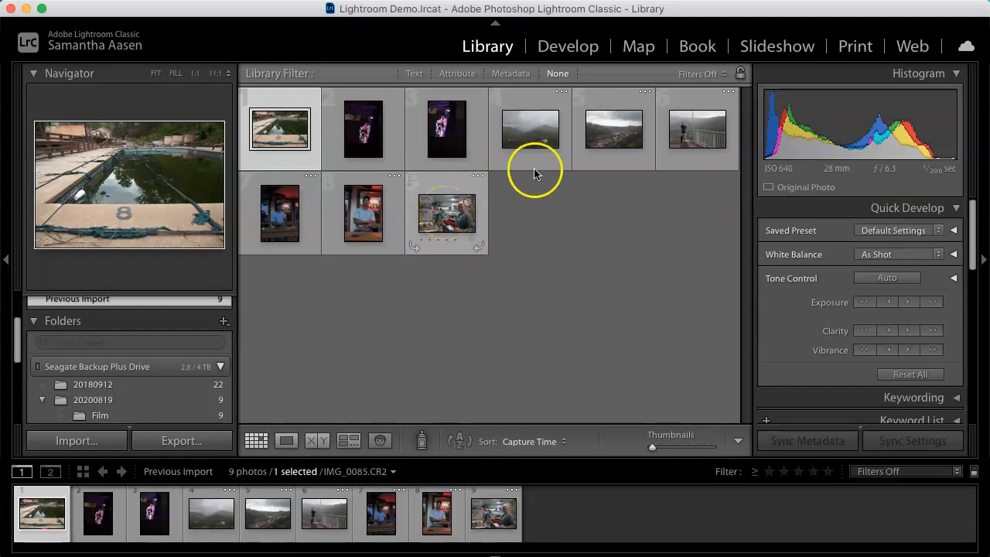
Step: Browse the newly imported photos, ending on the pool photo
{"action": "left_click", "coordinate": [696, 137]}
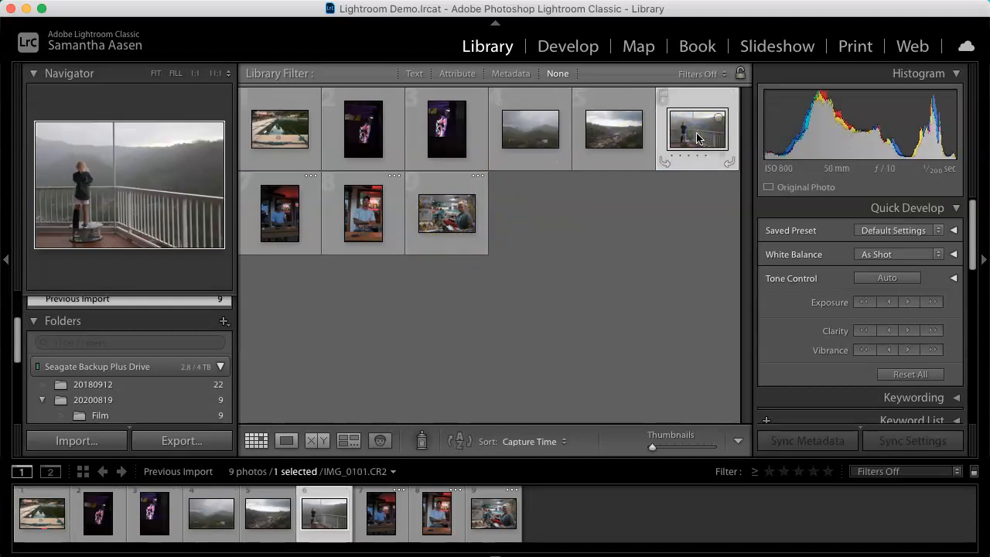
{"action": "left_click", "coordinate": [637, 137]}
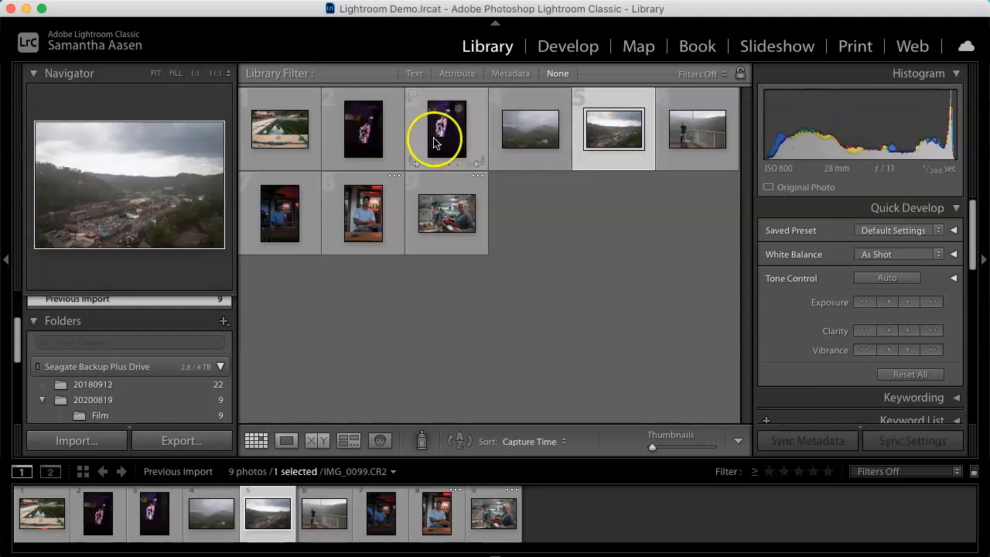
{"action": "left_click", "coordinate": [307, 142]}
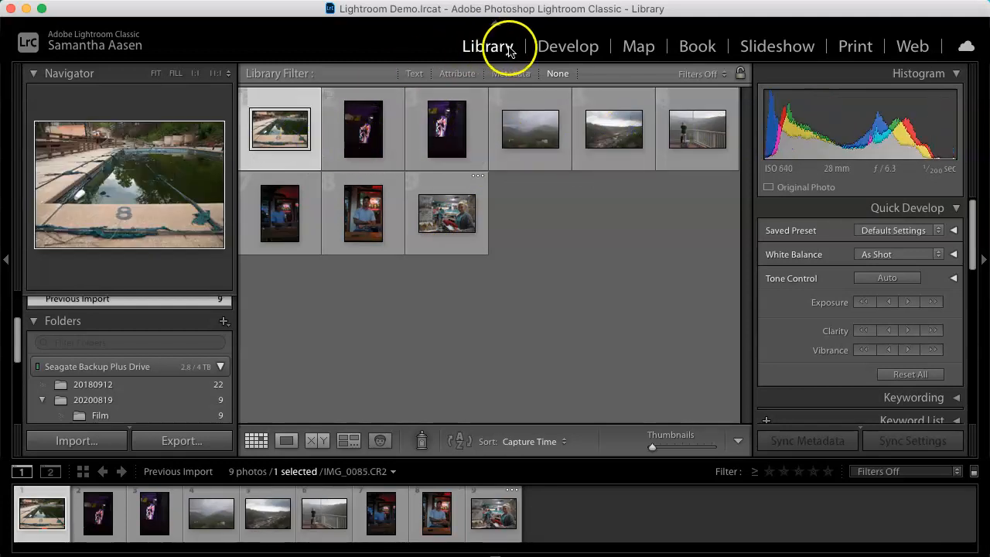
Step: Open the pool photo in Develop in single view and set its treatment to Black & White
{"action": "left_click", "coordinate": [565, 60]}
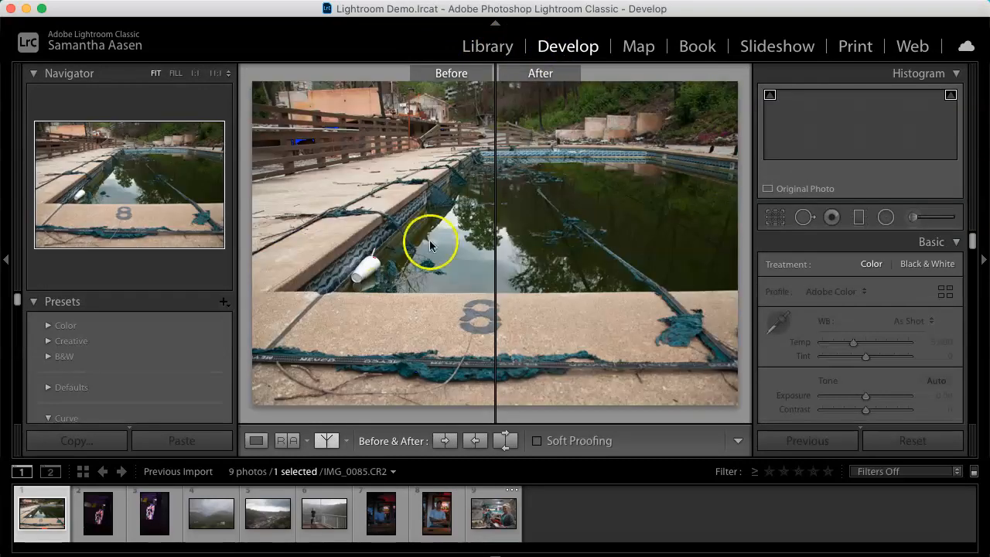
{"action": "left_click", "coordinate": [256, 441]}
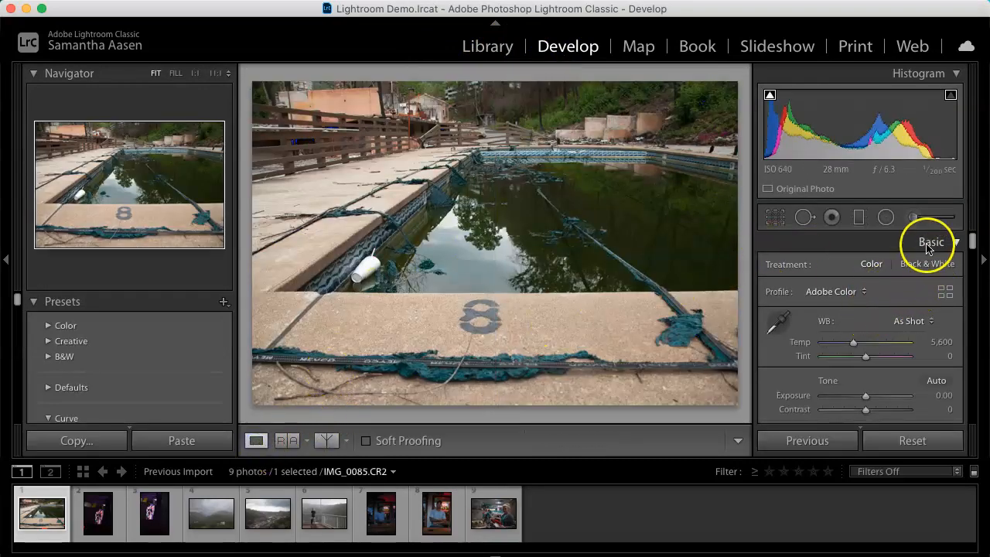
{"action": "left_click", "coordinate": [926, 269]}
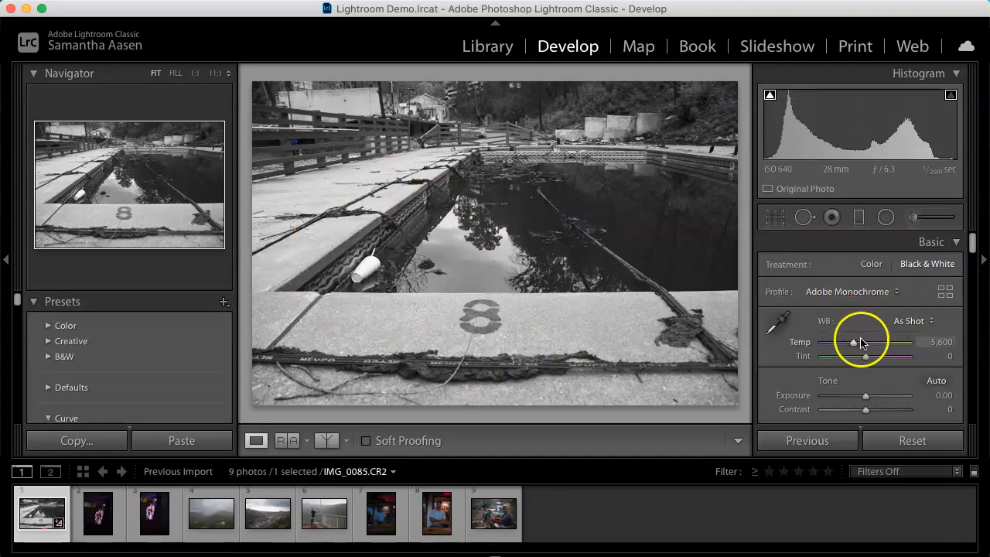
{"action": "scroll", "coordinate": [878, 371], "scroll_direction": "down", "scroll_amount": 4}
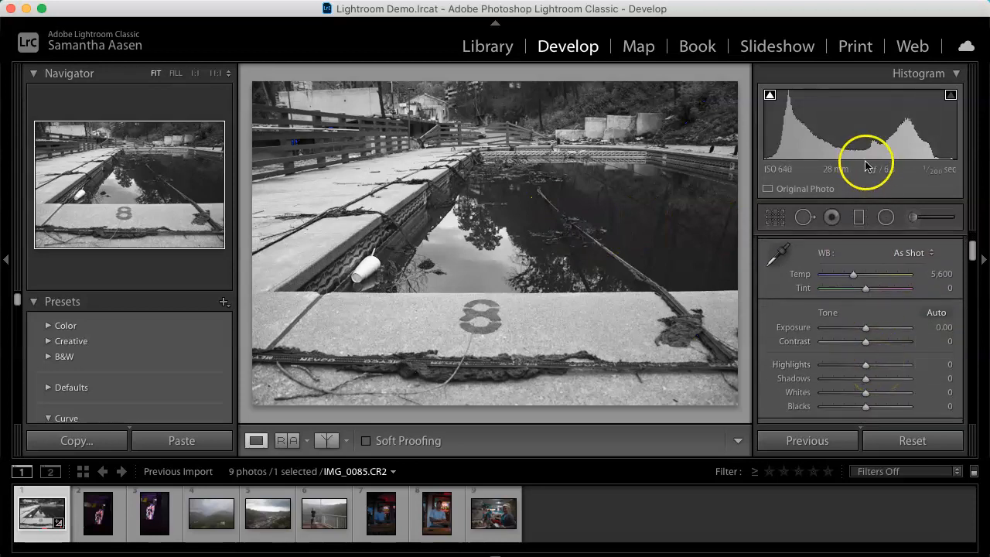
Step: Adjust the black-and-white pool photo's tone to Exposure -0.62, Highlights +80 and Whites +23
{"action": "left_click_drag", "start_coordinate": [858, 140], "coordinate": [965, 131]}
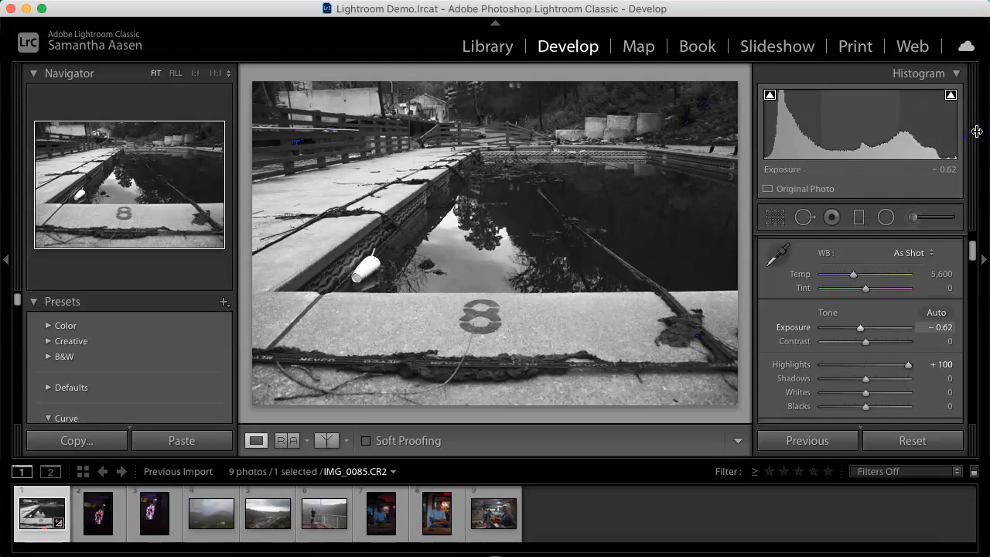
{"action": "scroll", "coordinate": [844, 314], "scroll_direction": "down", "scroll_amount": 2}
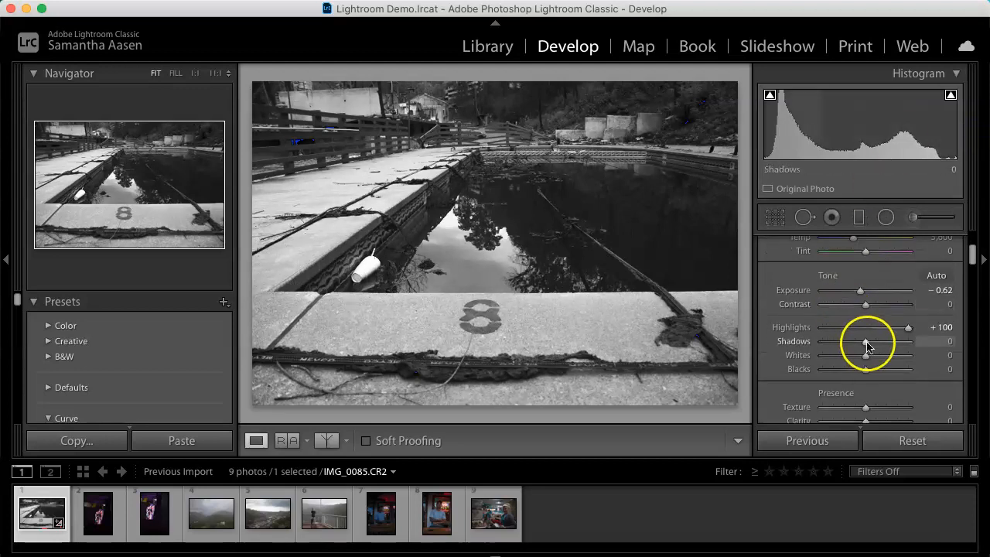
{"action": "left_click_drag", "start_coordinate": [907, 329], "coordinate": [878, 358]}
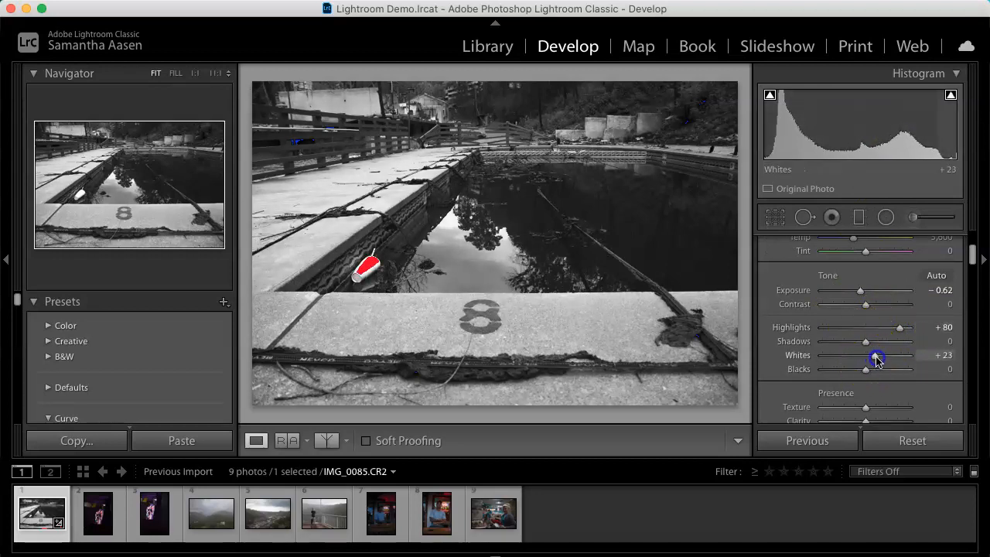
Step: Switch the pool photo's treatment back to Color
{"action": "scroll", "coordinate": [874, 340], "scroll_direction": "up", "scroll_amount": 3}
{"action": "left_click", "coordinate": [871, 263]}
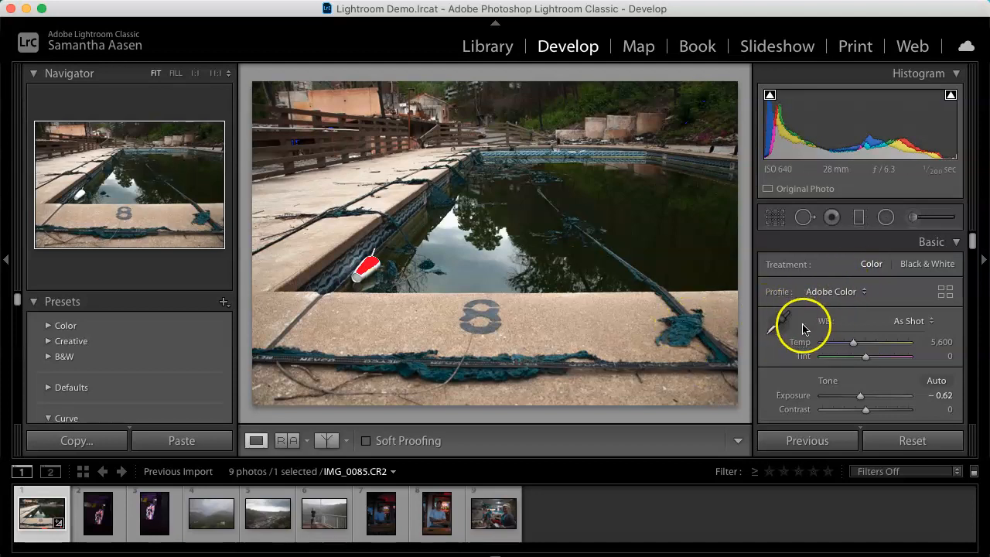
Step: Sample white balance from the concrete with the eyedropper, then undo that white balance change
{"action": "left_click", "coordinate": [779, 321]}
{"action": "left_click", "coordinate": [603, 327]}
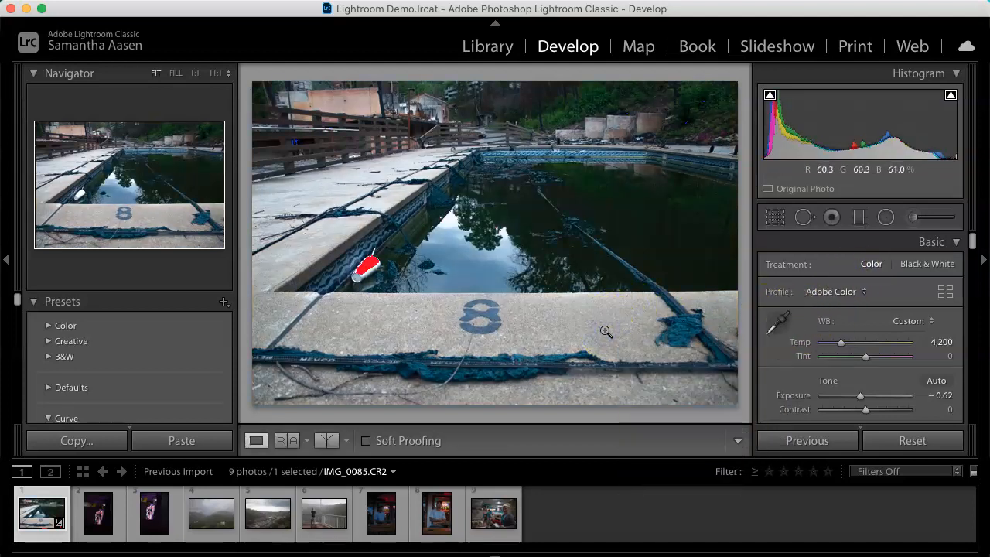
{"action": "key", "text": "super+z"}
Step: Set the white balance to Temp 4,580 and Tint -7
{"action": "left_click_drag", "start_coordinate": [623, 326], "coordinate": [691, 338]}
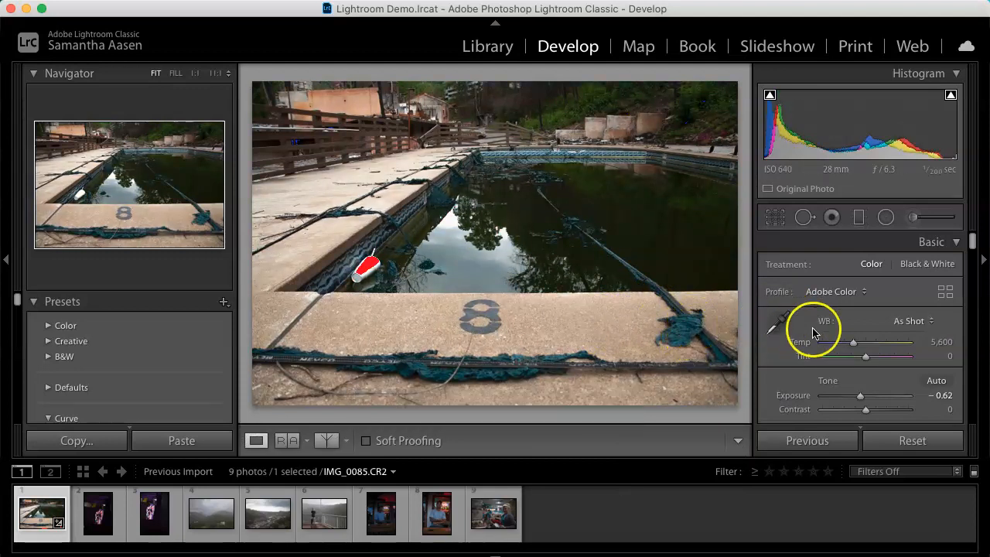
{"action": "left_click_drag", "start_coordinate": [853, 345], "coordinate": [853, 346]}
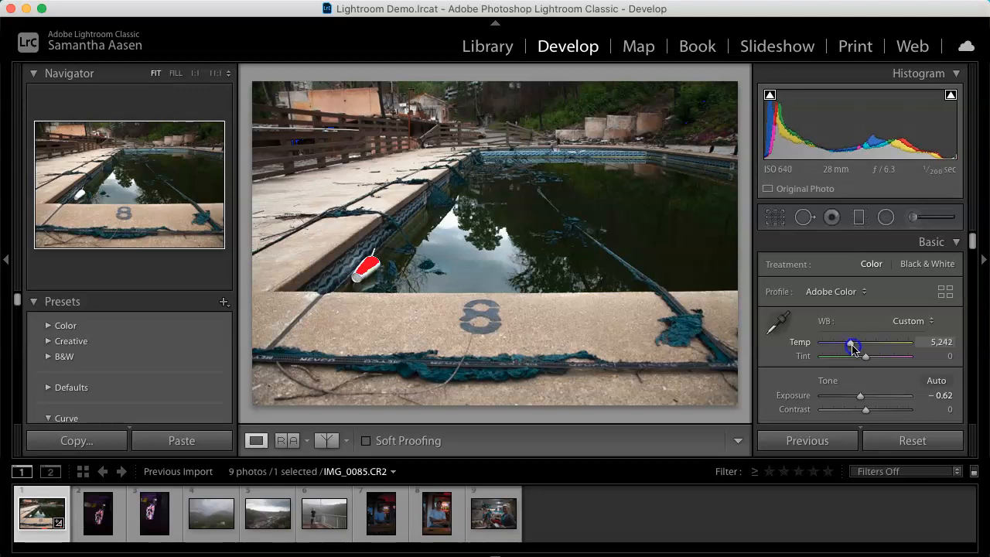
{"action": "left_click_drag", "start_coordinate": [853, 349], "coordinate": [843, 347]}
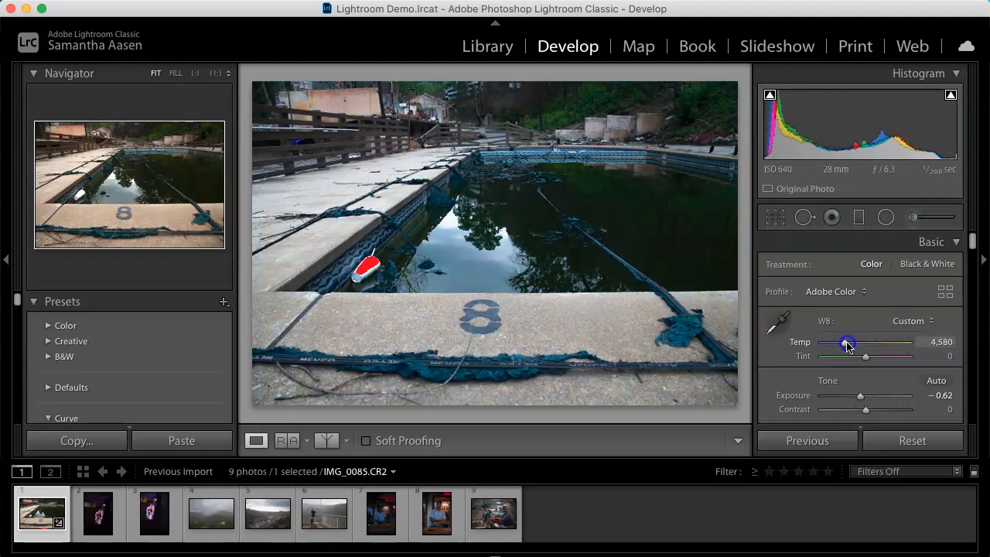
{"action": "left_click_drag", "start_coordinate": [865, 355], "coordinate": [865, 368]}
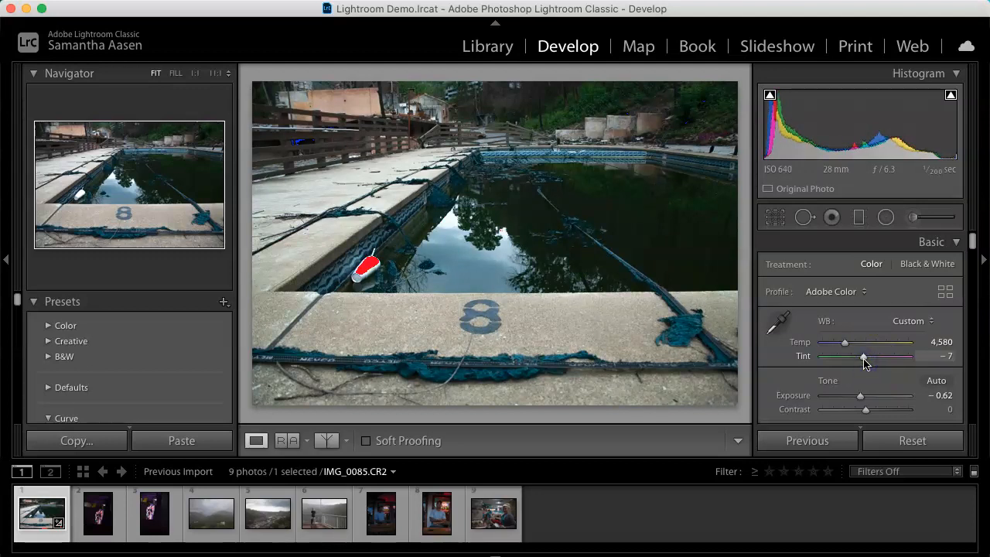
Step: Compare the photo in the side-by-side, top/bottom and split before/after views, then return to single view
{"action": "left_click", "coordinate": [326, 444]}
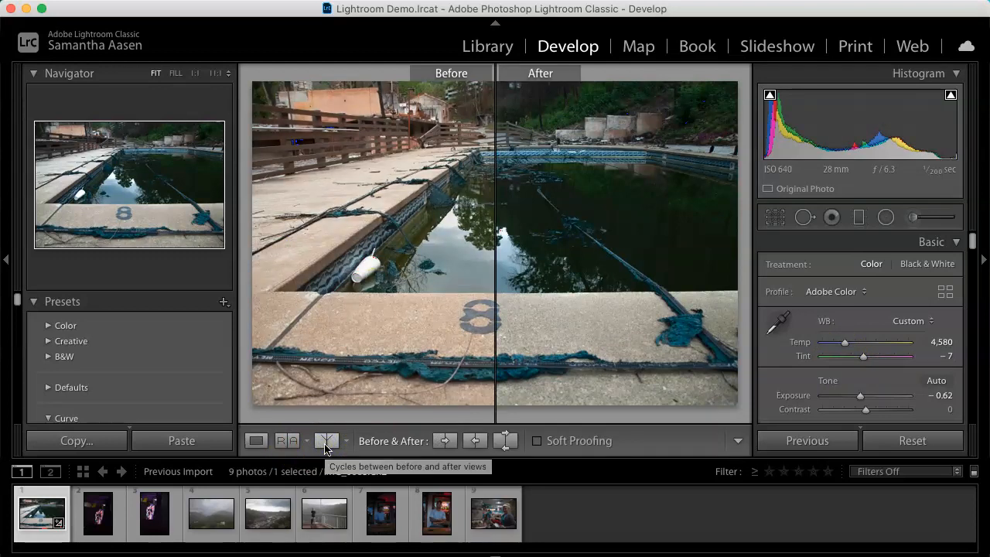
{"action": "left_click", "coordinate": [326, 444]}
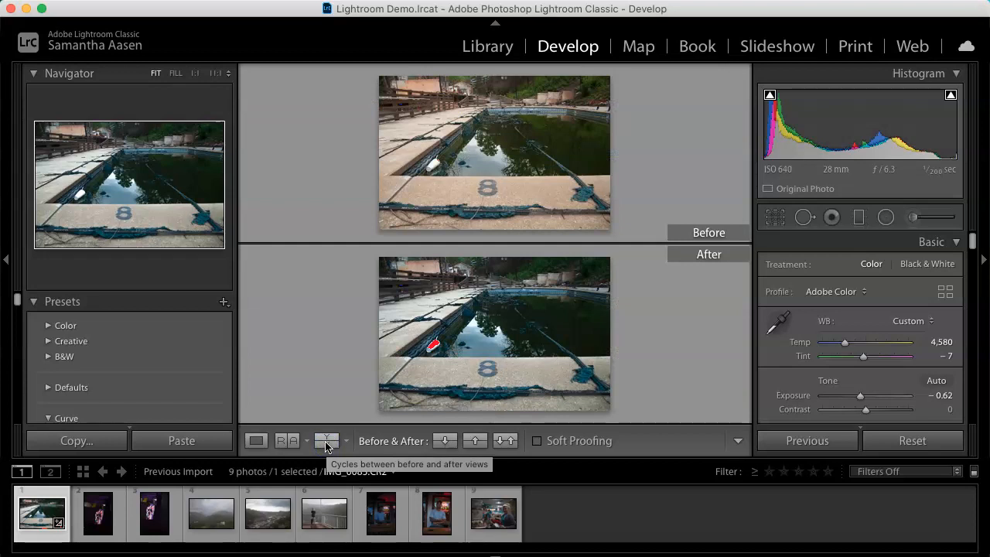
{"action": "left_click", "coordinate": [951, 95]}
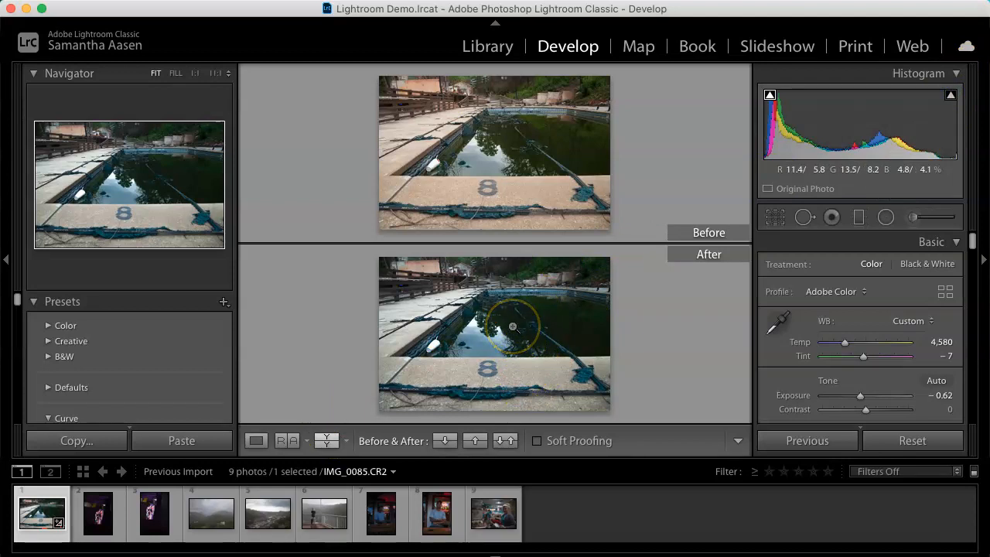
{"action": "left_click", "coordinate": [326, 441]}
{"action": "left_click", "coordinate": [457, 239]}
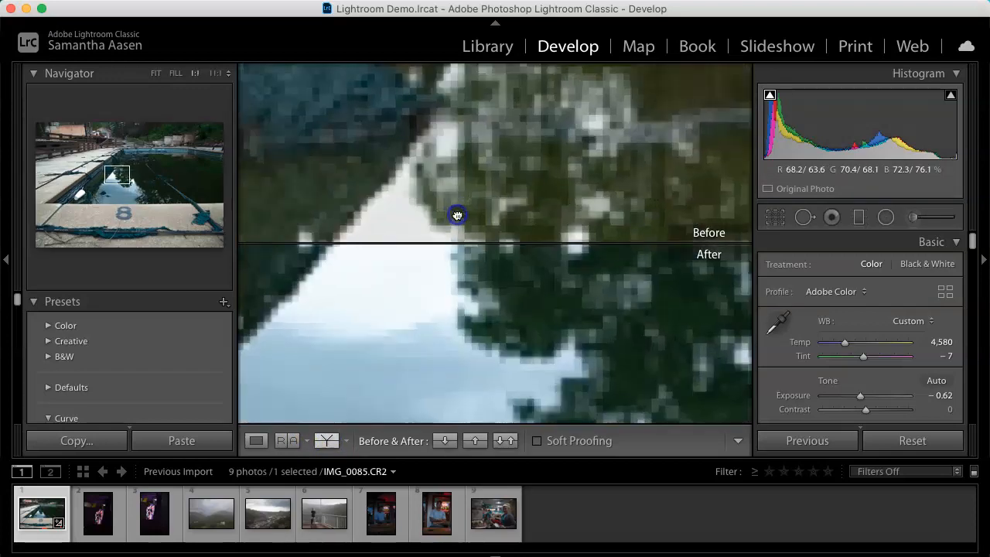
{"action": "left_click", "coordinate": [456, 215]}
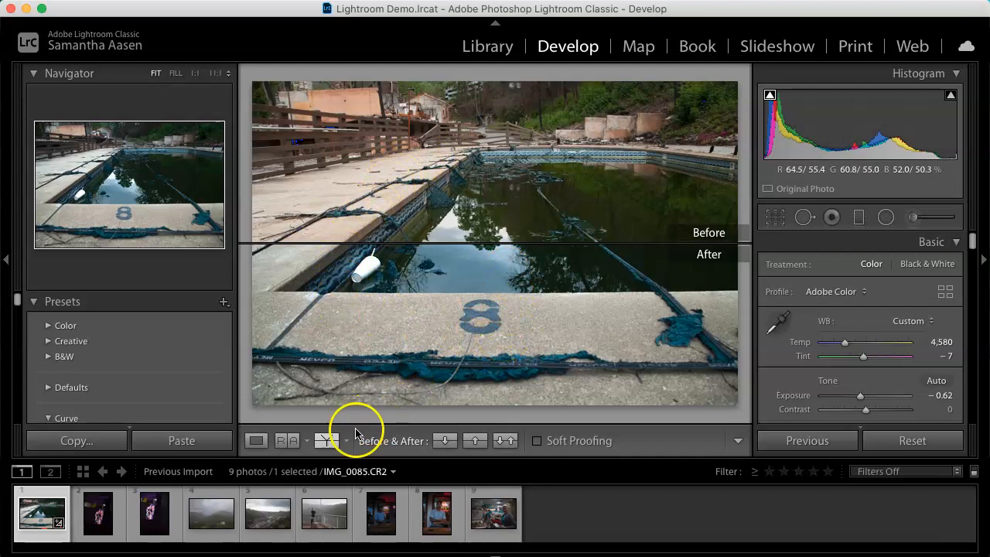
{"action": "left_click", "coordinate": [257, 442]}
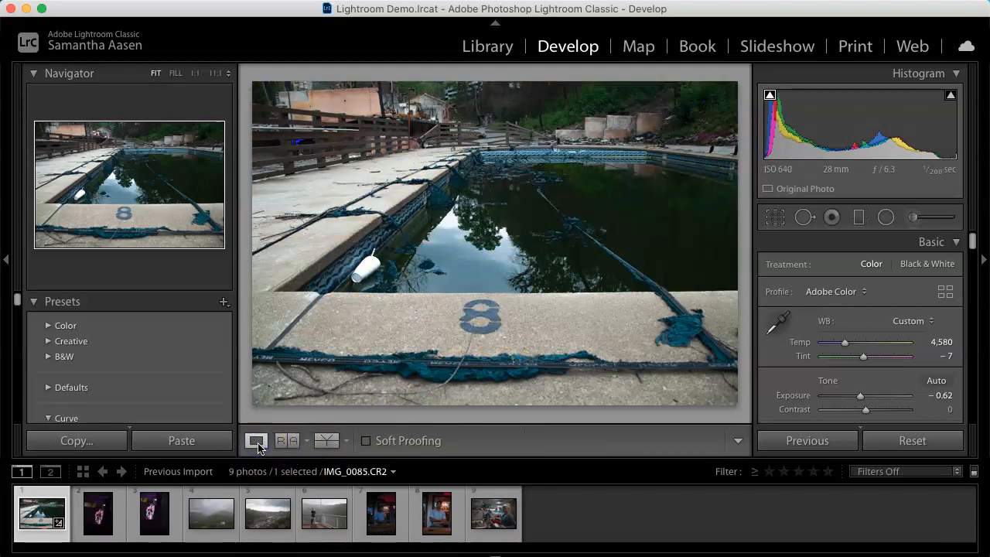
Step: Set the white balance to Temp 5,226 and Tint +2
{"action": "left_click_drag", "start_coordinate": [866, 364], "coordinate": [855, 349]}
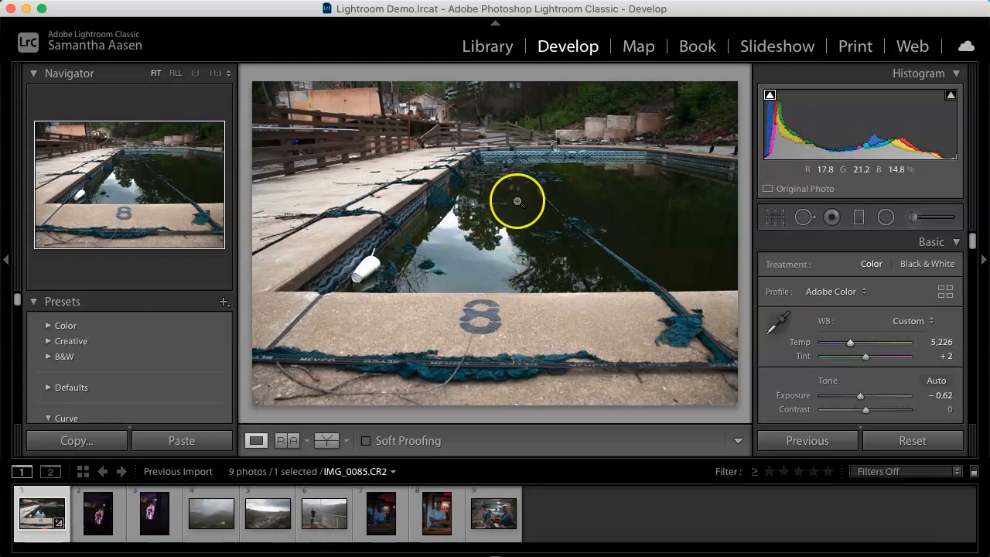
Step: In HSL, lower Red saturation to -25 and Orange saturation to -39
{"action": "scroll", "coordinate": [828, 337], "scroll_direction": "down", "scroll_amount": 10}
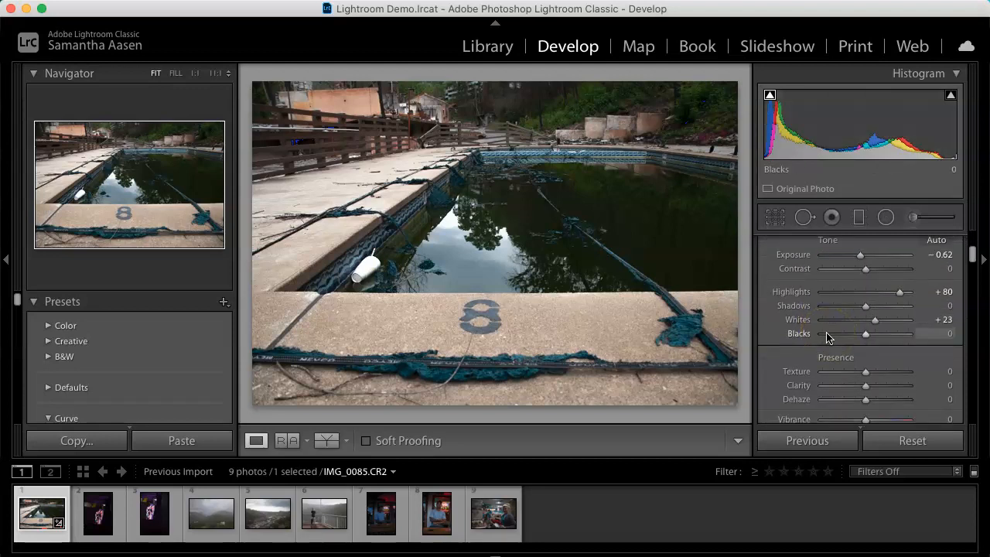
{"action": "scroll", "coordinate": [826, 337], "scroll_direction": "down", "scroll_amount": 10}
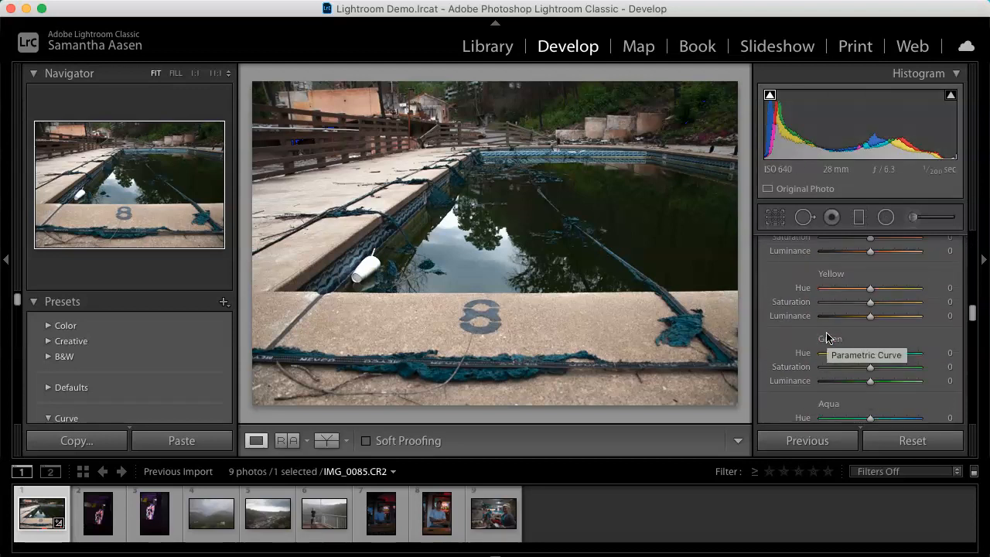
{"action": "scroll", "coordinate": [827, 338], "scroll_direction": "up", "scroll_amount": 2}
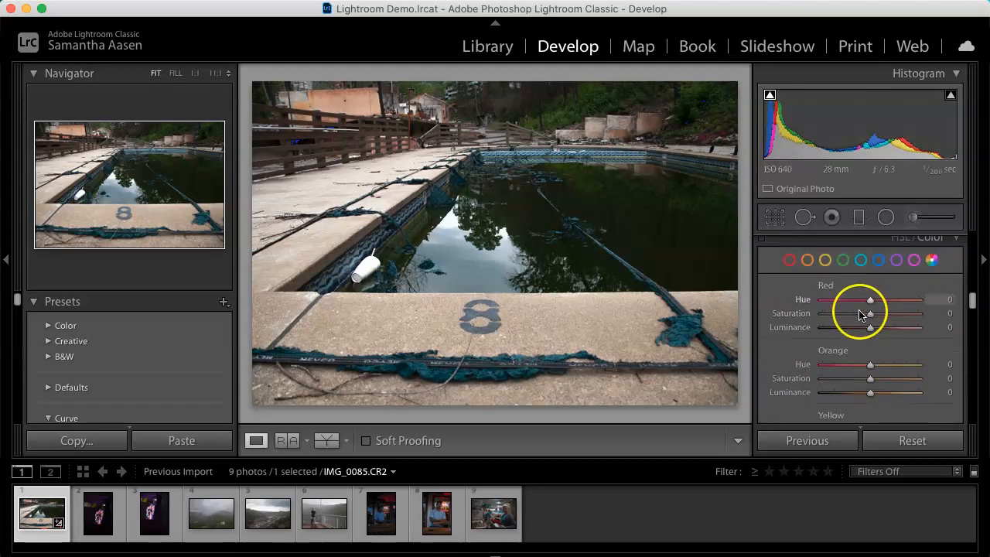
{"action": "mouse_move", "coordinate": [870, 314]}
{"action": "left_mouse_down"}
{"action": "mouse_move", "coordinate": [839, 319]}
{"action": "mouse_move", "coordinate": [928, 319]}
{"action": "mouse_move", "coordinate": [813, 315]}
{"action": "mouse_move", "coordinate": [855, 322]}
{"action": "left_mouse_up"}
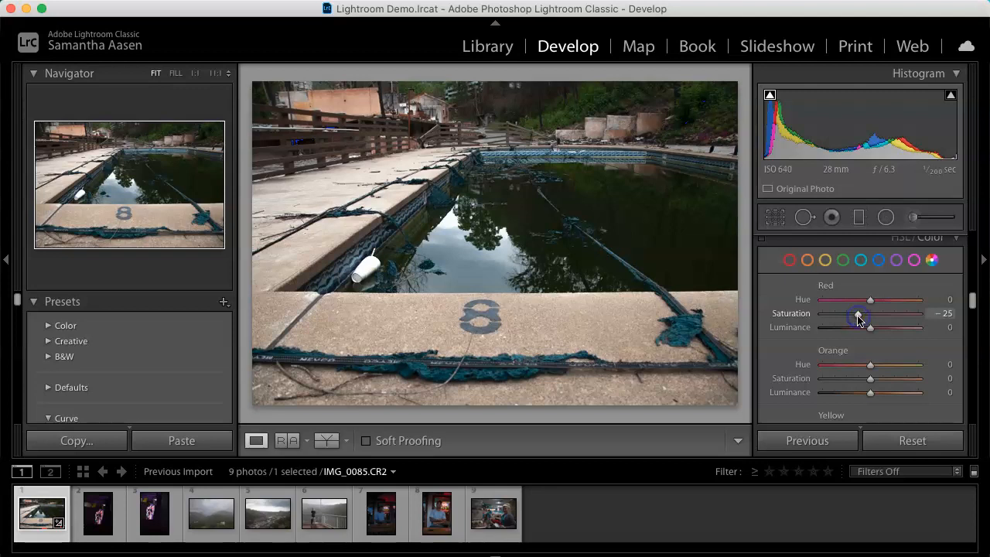
{"action": "scroll", "coordinate": [873, 376], "scroll_direction": "down", "scroll_amount": 1}
{"action": "left_click_drag", "start_coordinate": [865, 355], "coordinate": [848, 358]}
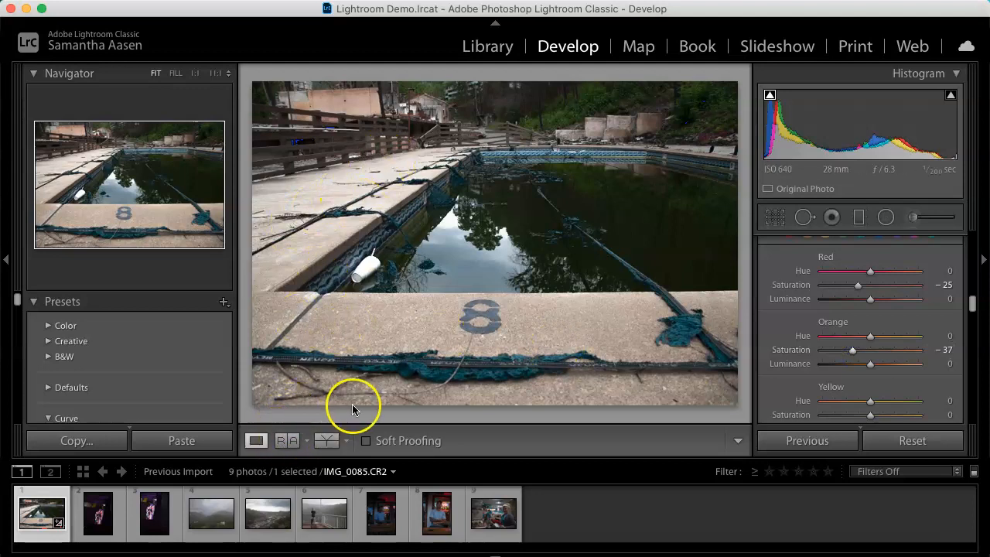
{"action": "left_click_drag", "start_coordinate": [853, 350], "coordinate": [871, 352]}
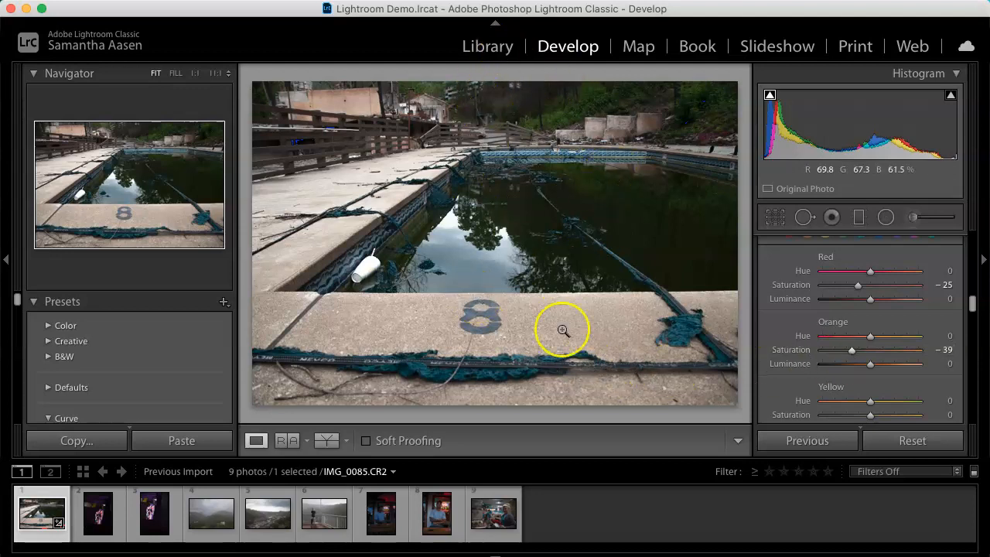
Step: Return to the Library and show All Photographs
{"action": "left_click", "coordinate": [489, 47]}
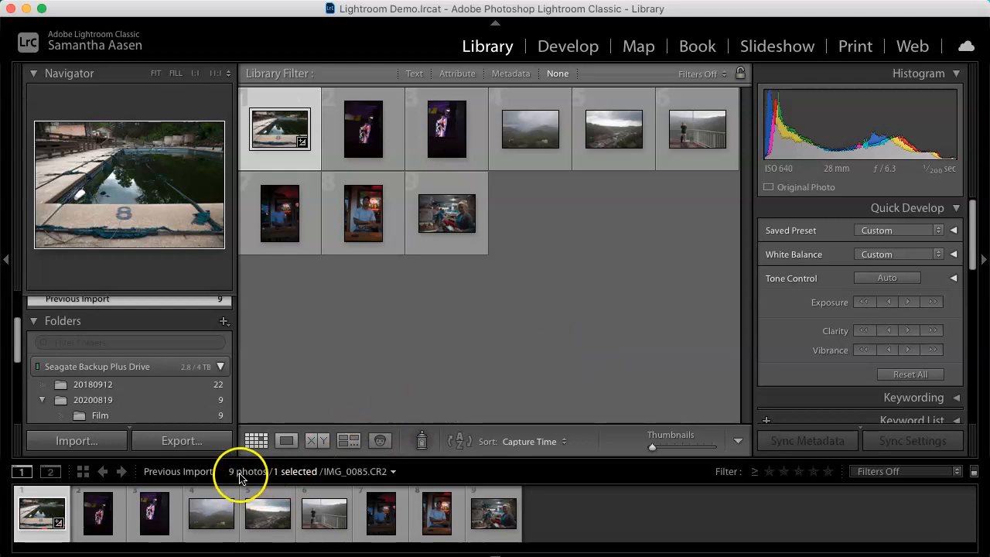
{"action": "left_click", "coordinate": [207, 472]}
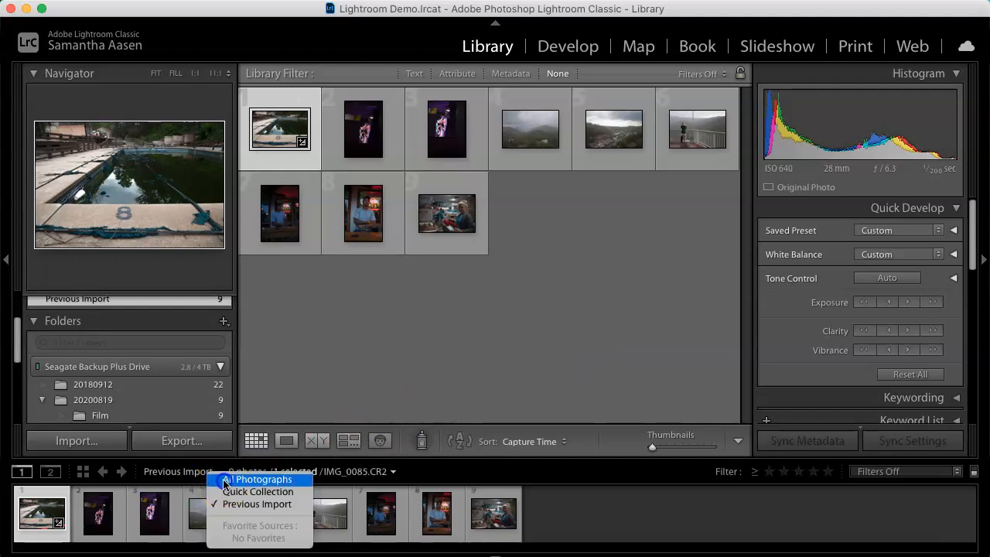
{"action": "left_click", "coordinate": [224, 480]}
Step: Select three edited photos: an eggs photo, an egg-carton photo and the pool photo
{"action": "scroll", "coordinate": [518, 338], "scroll_direction": "down", "scroll_amount": 4}
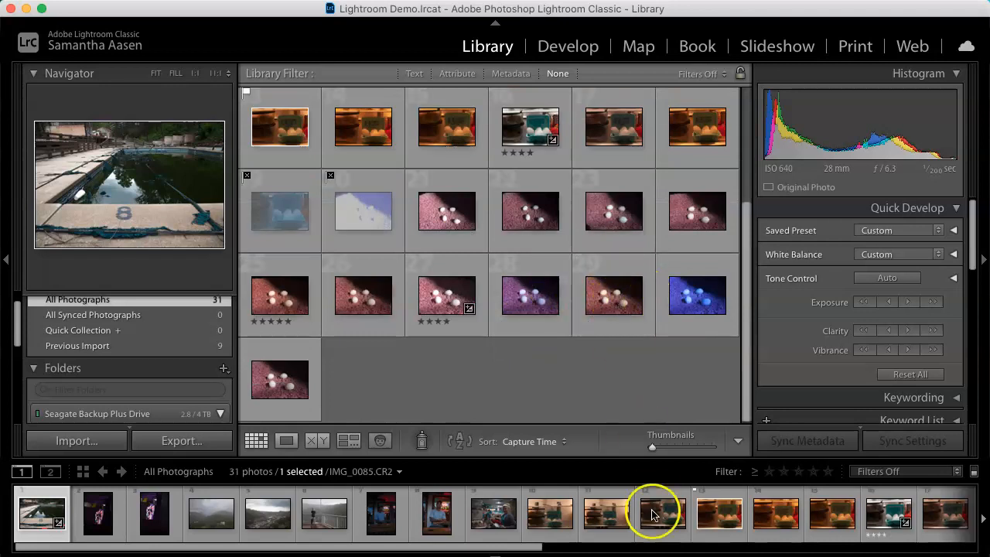
{"action": "left_click", "coordinate": [446, 290]}
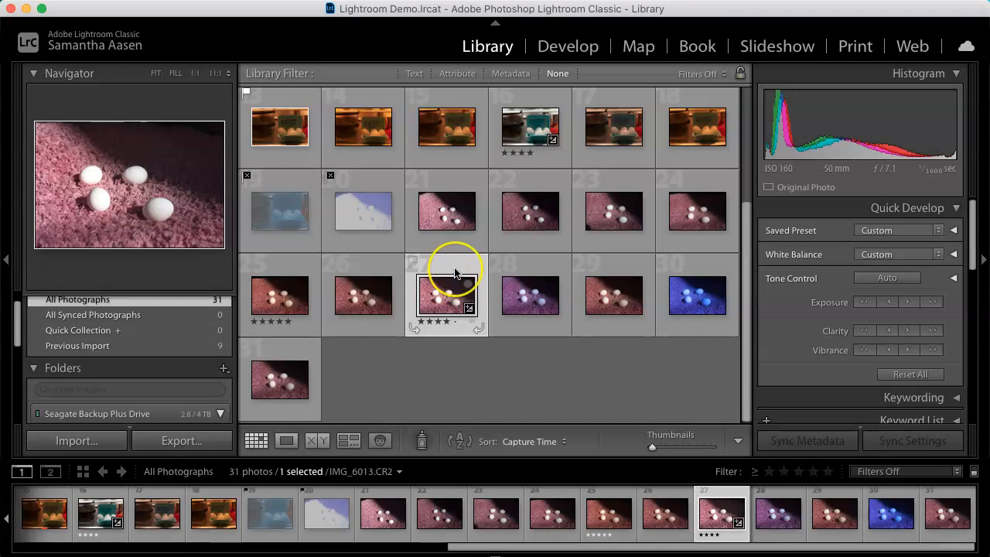
{"action": "scroll", "coordinate": [449, 282], "scroll_direction": "up", "scroll_amount": 2}
{"action": "left_click", "coordinate": [530, 210], "text": "super"}
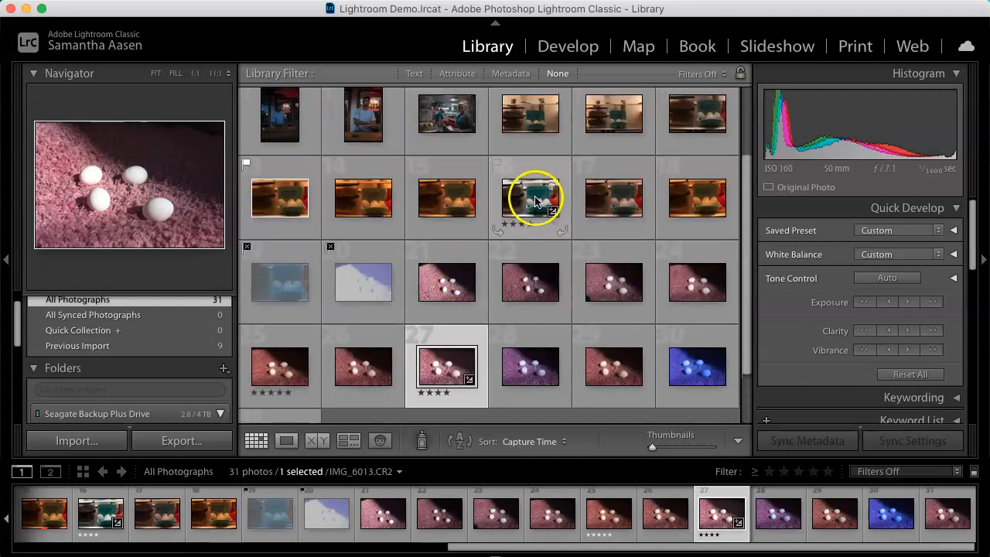
{"action": "scroll", "coordinate": [526, 199], "scroll_direction": "up", "scroll_amount": 2}
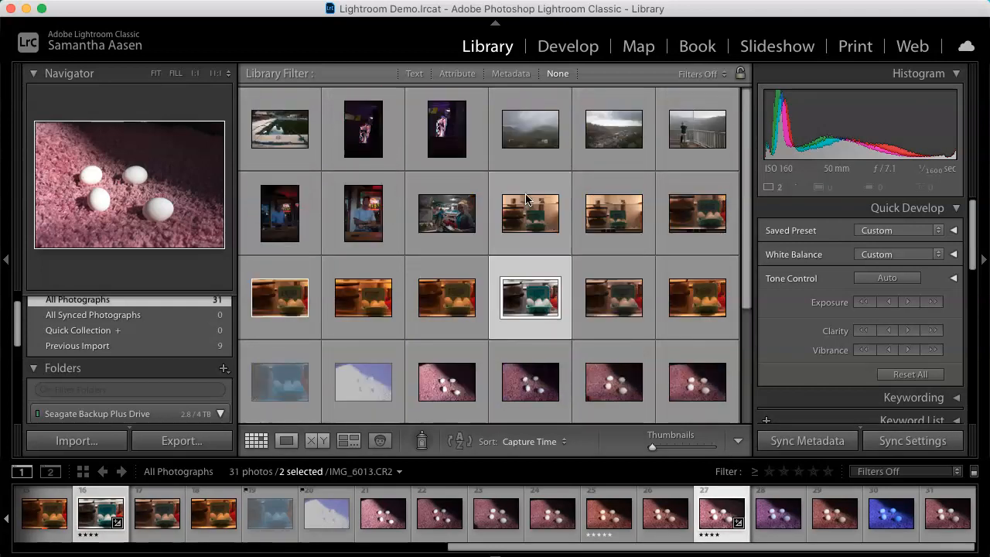
{"action": "left_click", "coordinate": [298, 135], "text": "super"}
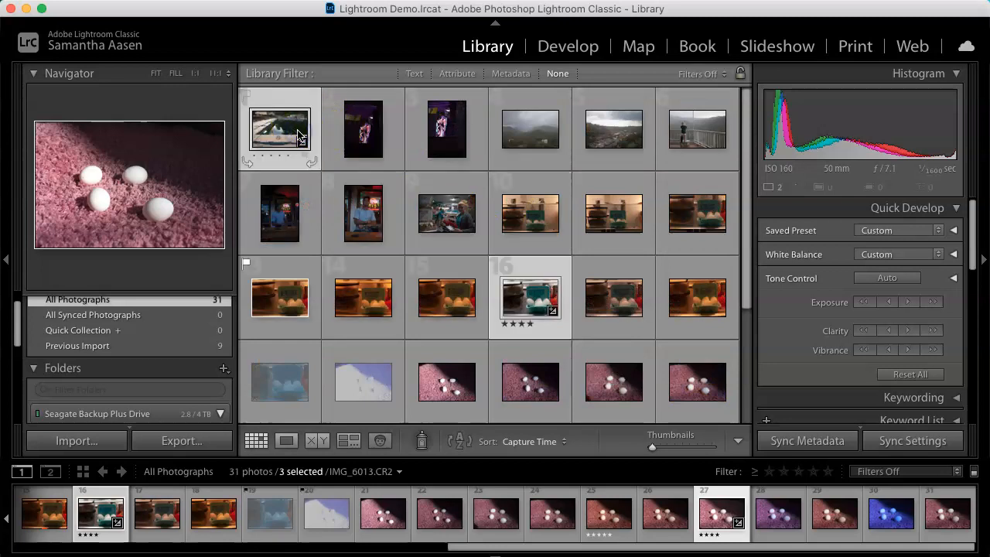
{"action": "scroll", "coordinate": [504, 287], "scroll_direction": "down", "scroll_amount": 3}
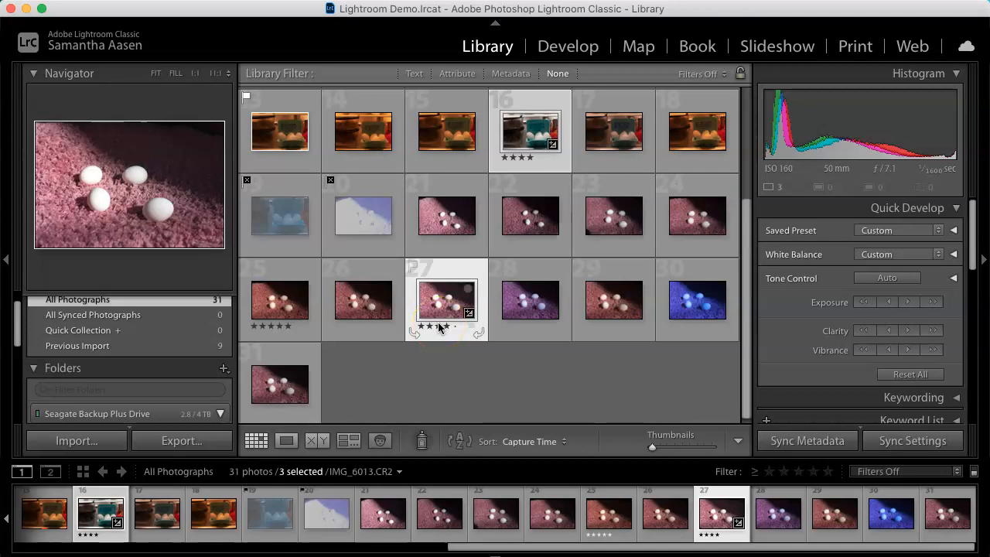
Step: Open Export for the three photos and set the export location to Specific folder
{"action": "left_click", "coordinate": [168, 445]}
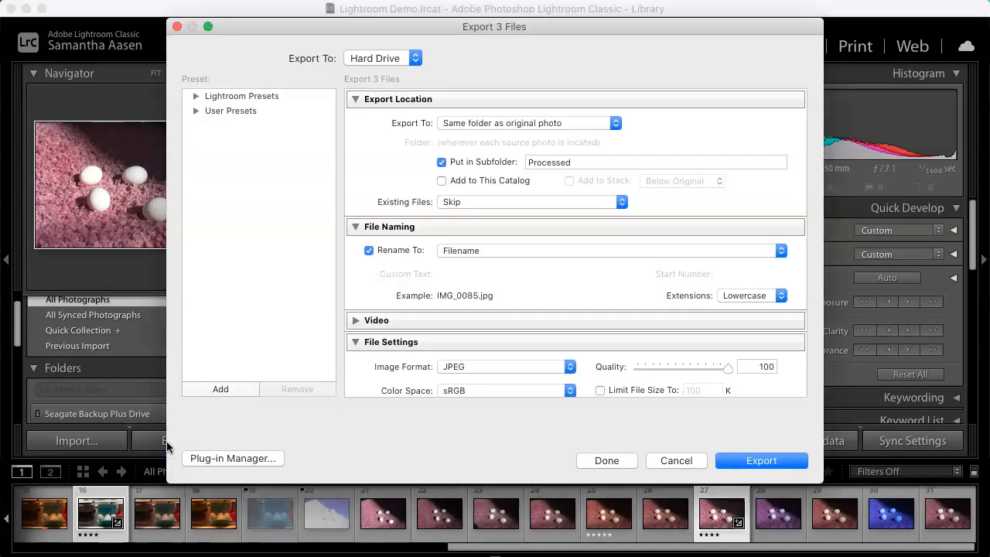
{"action": "left_click", "coordinate": [473, 122]}
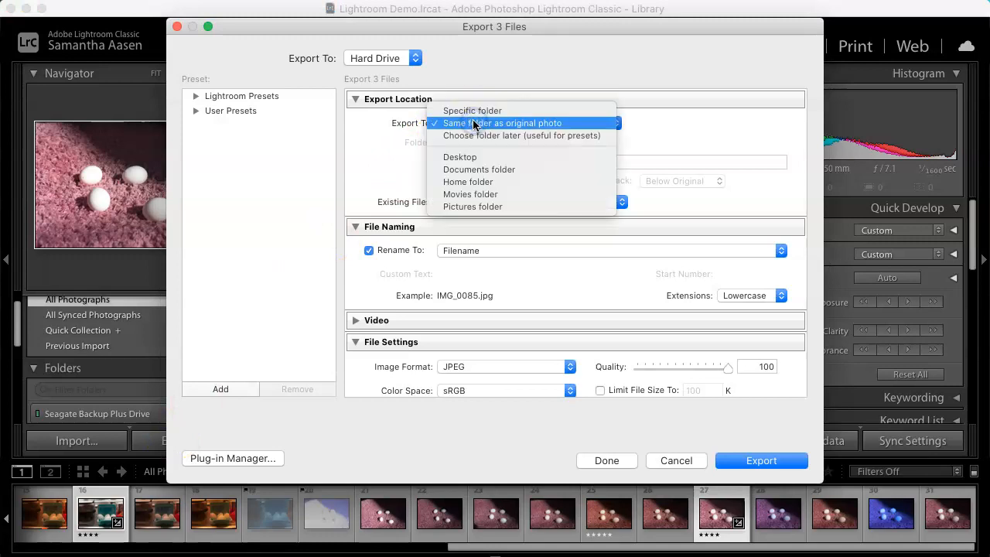
{"action": "left_click", "coordinate": [473, 111]}
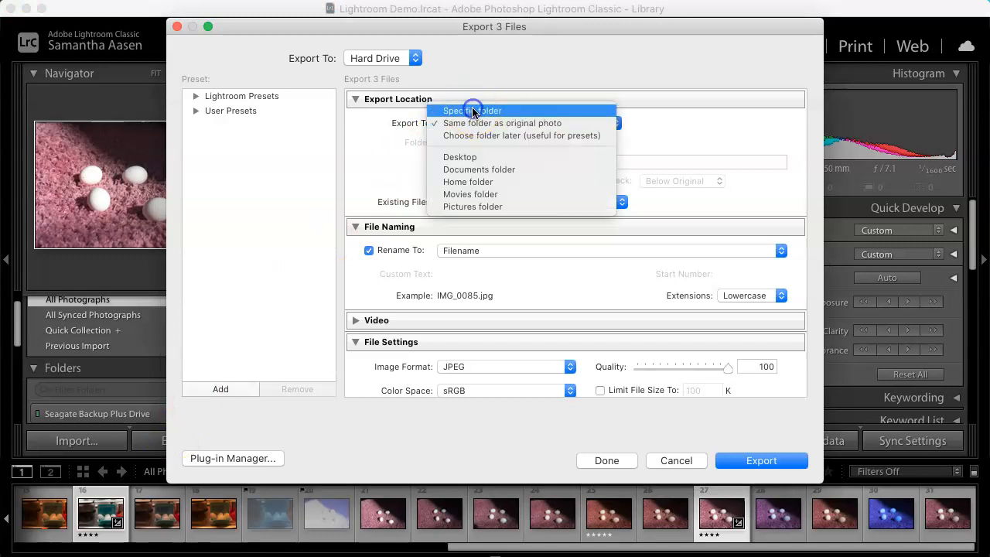
Step: Choose Specific folder as export location and browse to the Art 142 > Demos > Lightroom folder
{"action": "left_click", "coordinate": [741, 141]}
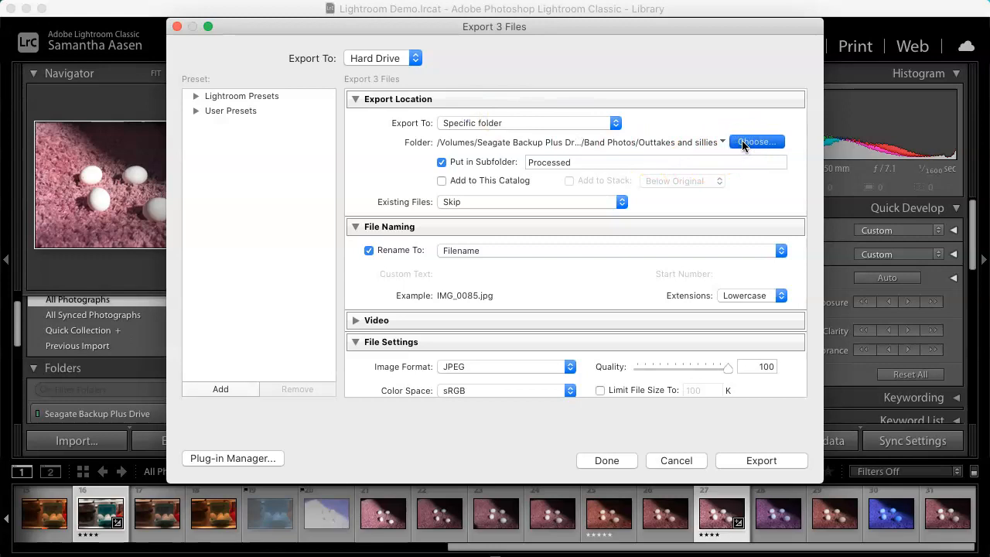
{"action": "left_click", "coordinate": [743, 143]}
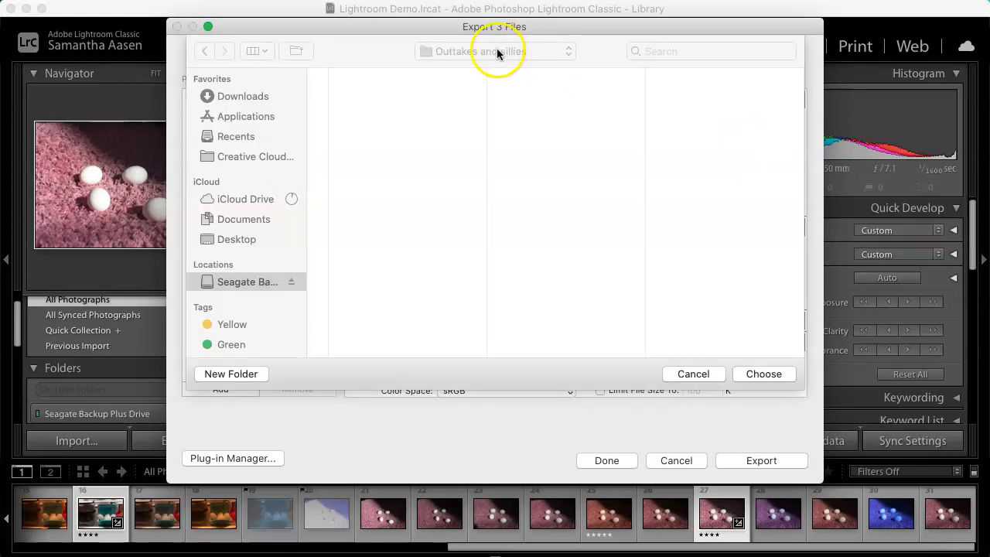
{"action": "left_click", "coordinate": [498, 51]}
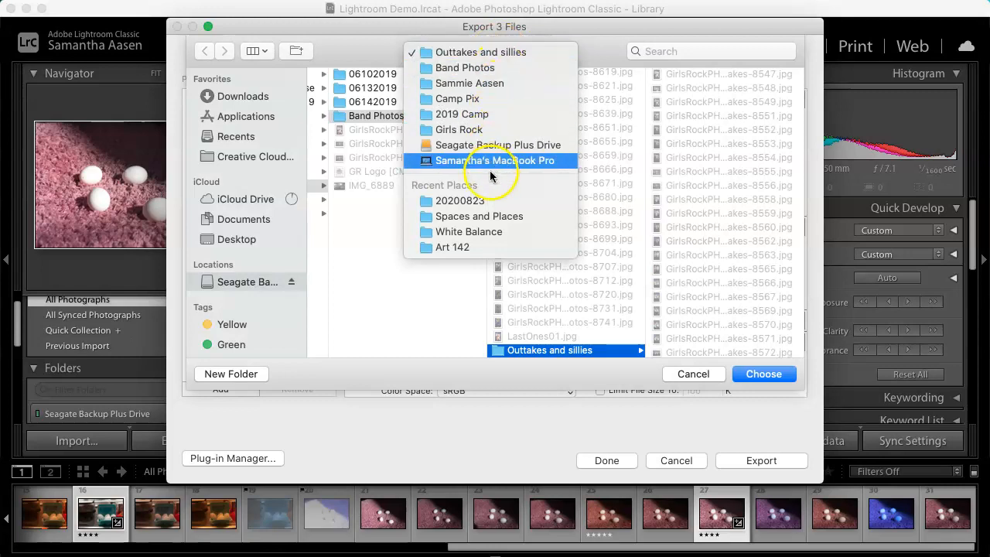
{"action": "left_click", "coordinate": [481, 247]}
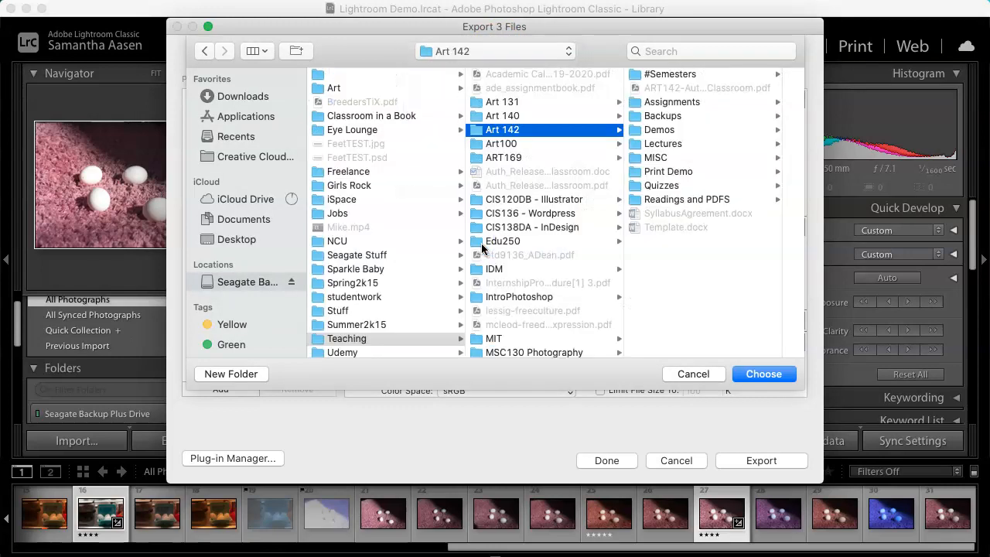
{"action": "left_click", "coordinate": [671, 144]}
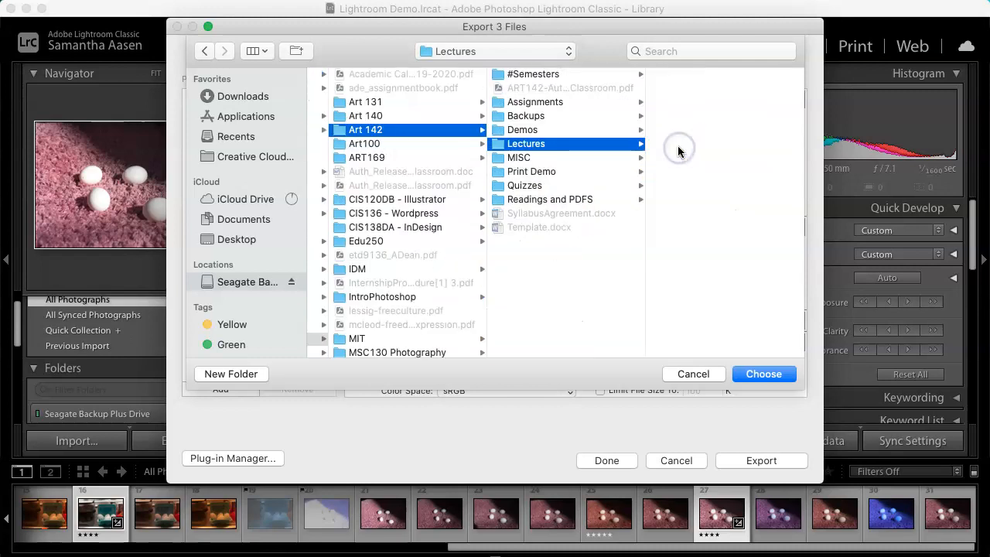
{"action": "left_click", "coordinate": [564, 129]}
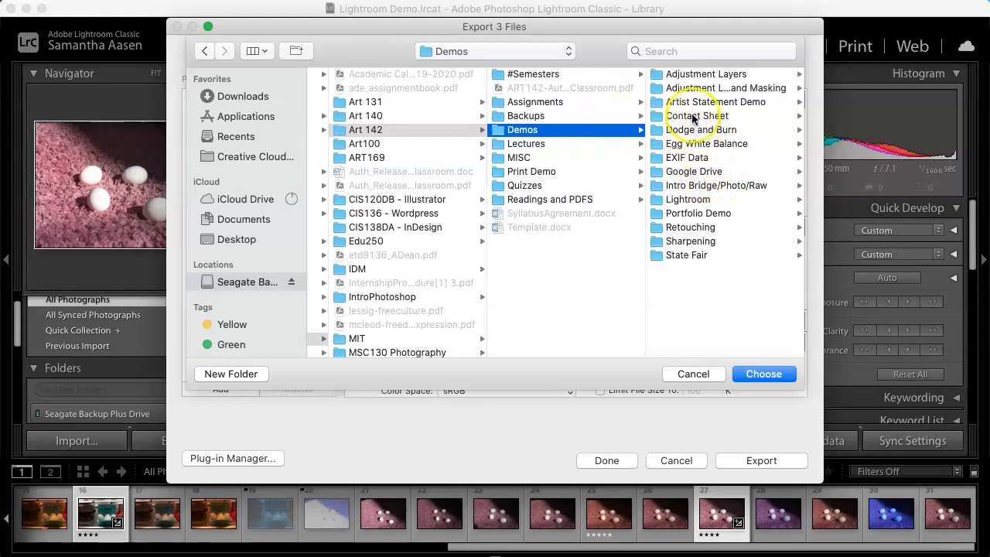
{"action": "left_click", "coordinate": [691, 200]}
{"action": "left_click", "coordinate": [764, 374]}
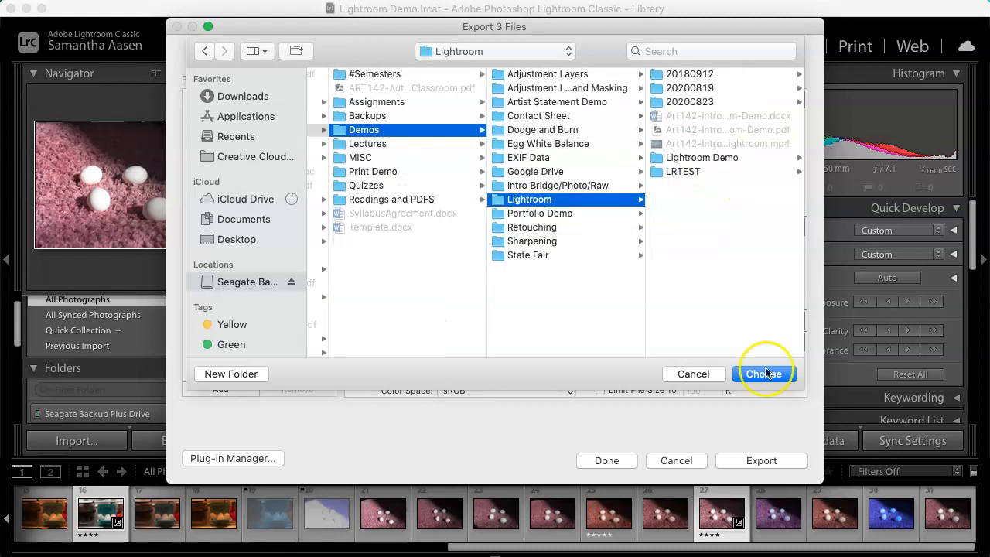
Step: Create a new folder named Finals inside Lightroom and choose it as the export folder
{"action": "left_click", "coordinate": [232, 375]}
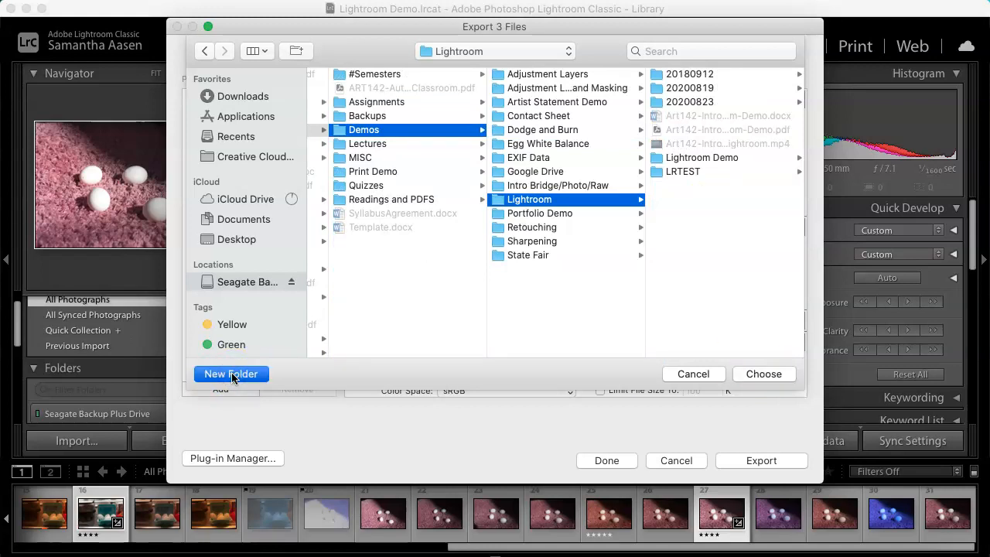
{"action": "type", "text": "Finals"}
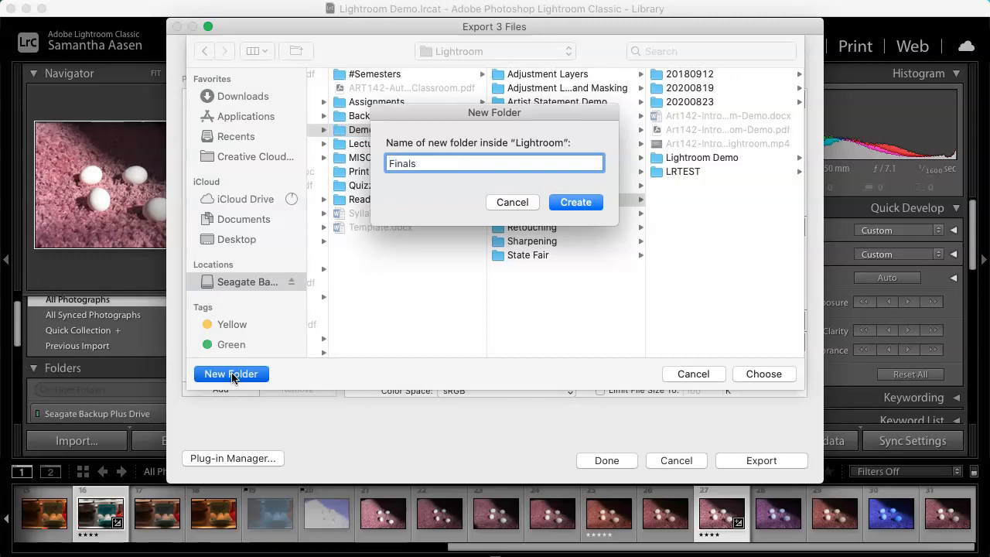
{"action": "key", "text": "Return"}
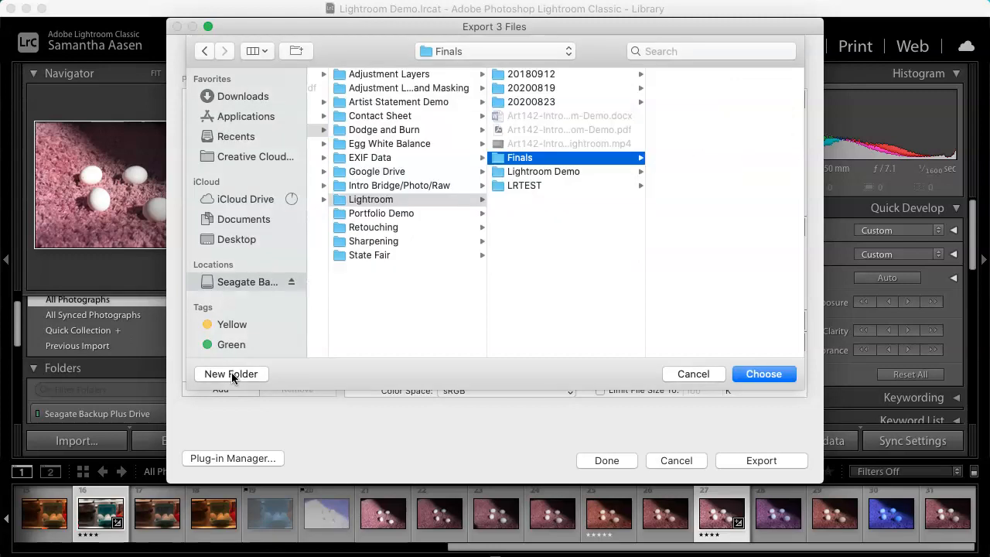
{"action": "left_click", "coordinate": [762, 374]}
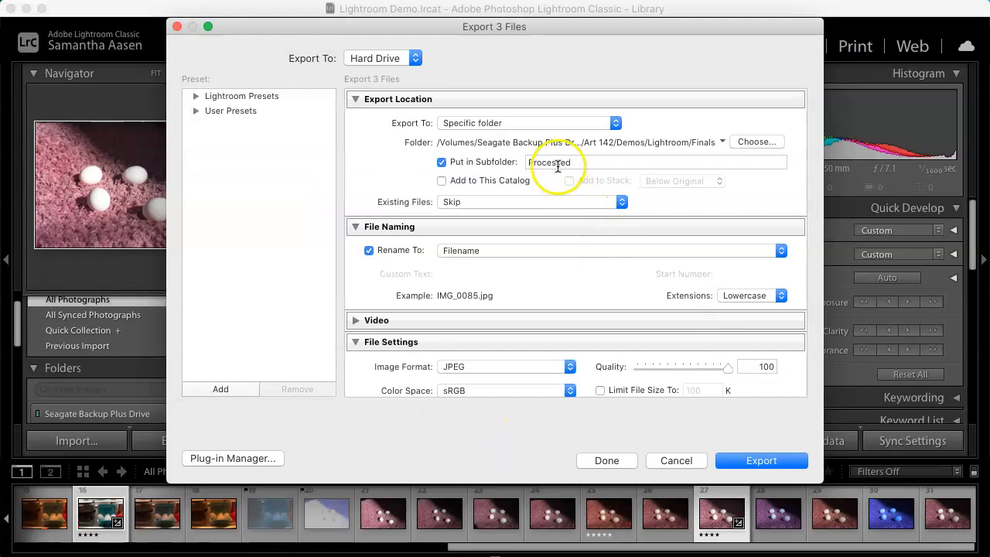
Step: Set the file renaming template to Custom Name - Sequence
{"action": "left_click", "coordinate": [495, 255]}
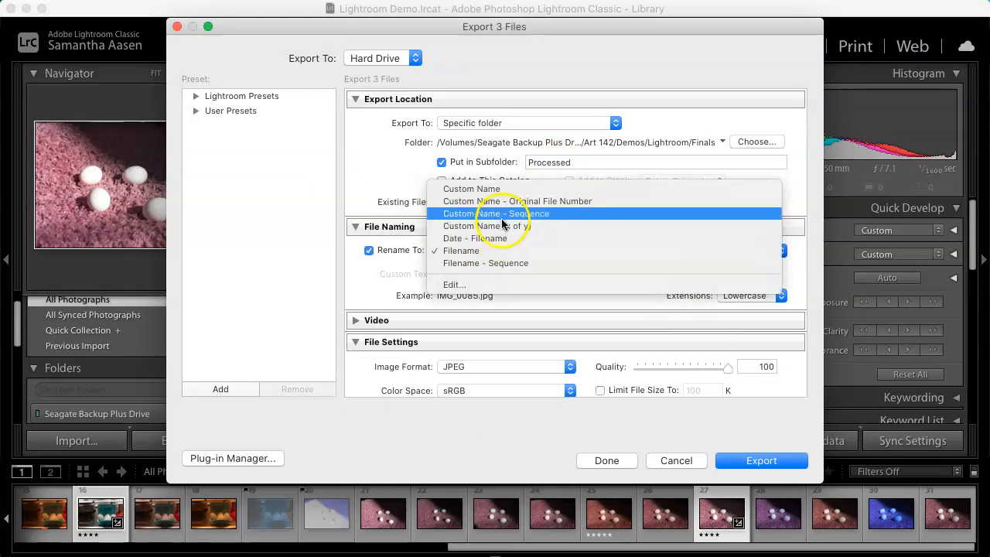
{"action": "left_click", "coordinate": [499, 263]}
{"action": "left_click", "coordinate": [503, 250]}
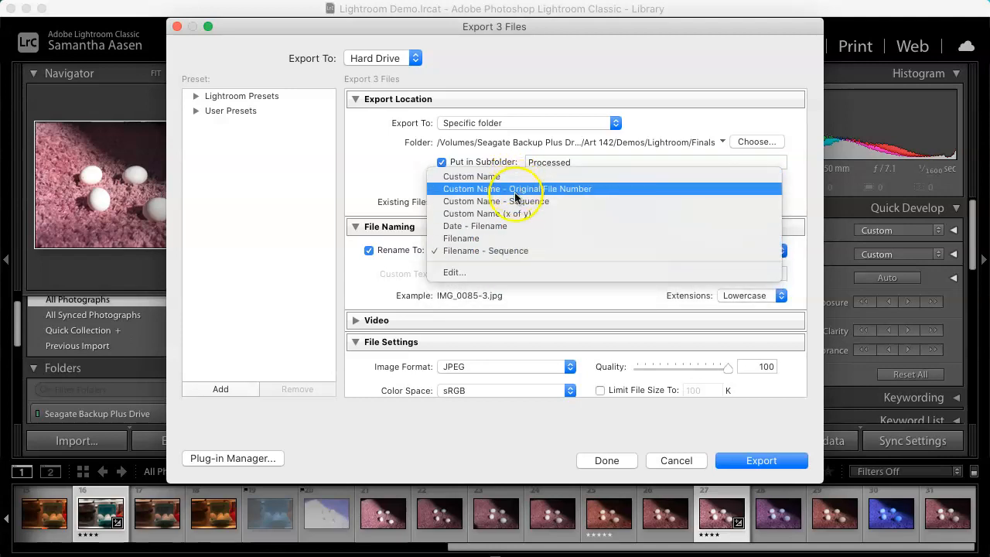
{"action": "left_click", "coordinate": [514, 201]}
{"action": "left_click", "coordinate": [521, 254]}
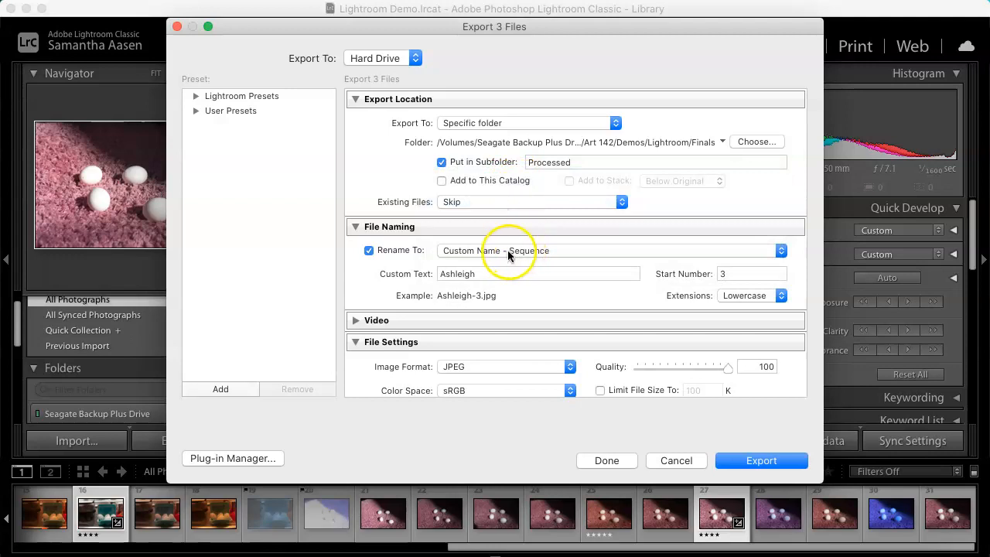
{"action": "left_click", "coordinate": [507, 249]}
{"action": "left_click", "coordinate": [509, 253]}
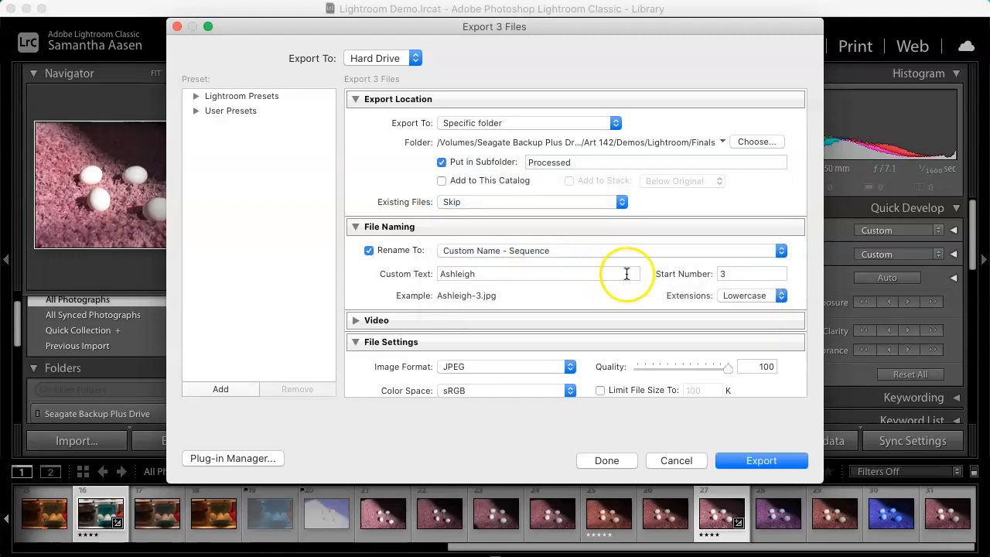
{"action": "left_click", "coordinate": [523, 252]}
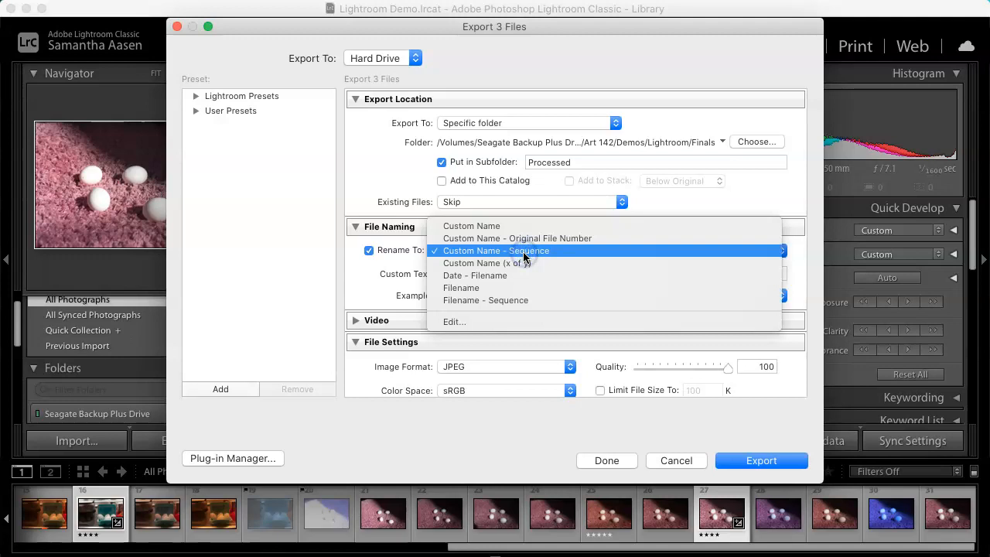
{"action": "left_click", "coordinate": [523, 252]}
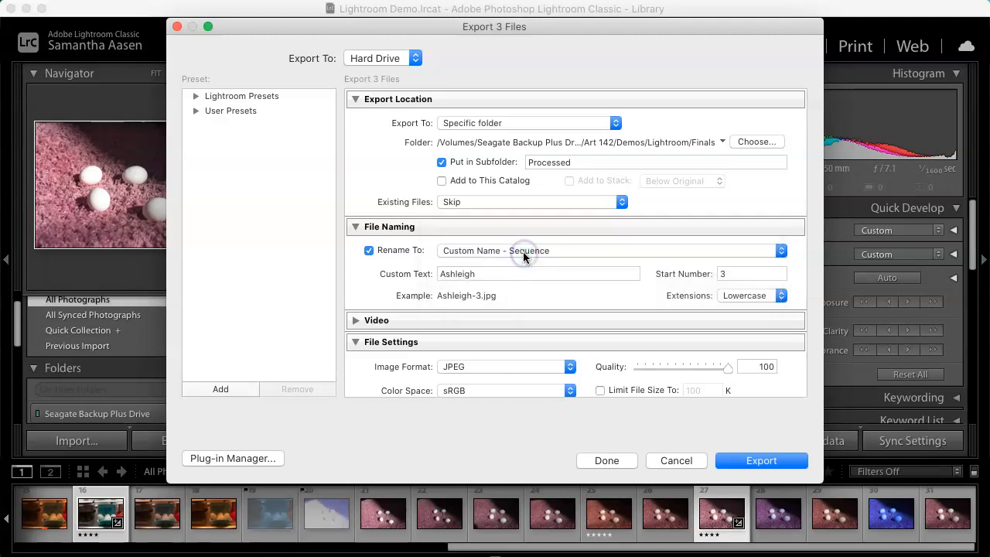
Step: Set the custom text to EggPhotos and the start number to 1
{"action": "double_click", "coordinate": [495, 271]}
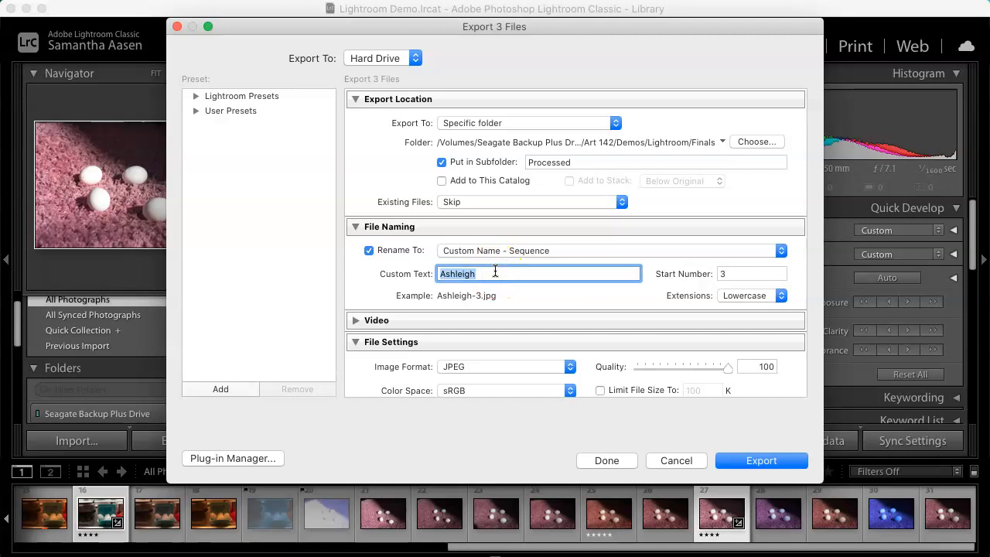
{"action": "type", "text": "EggPhotos"}
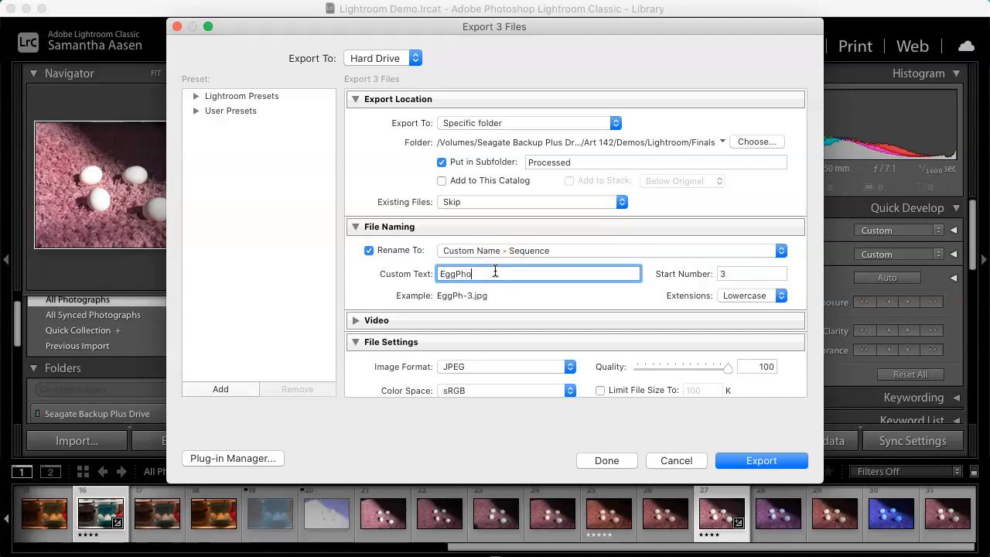
{"action": "double_click", "coordinate": [745, 273]}
{"action": "type", "text": "1"}
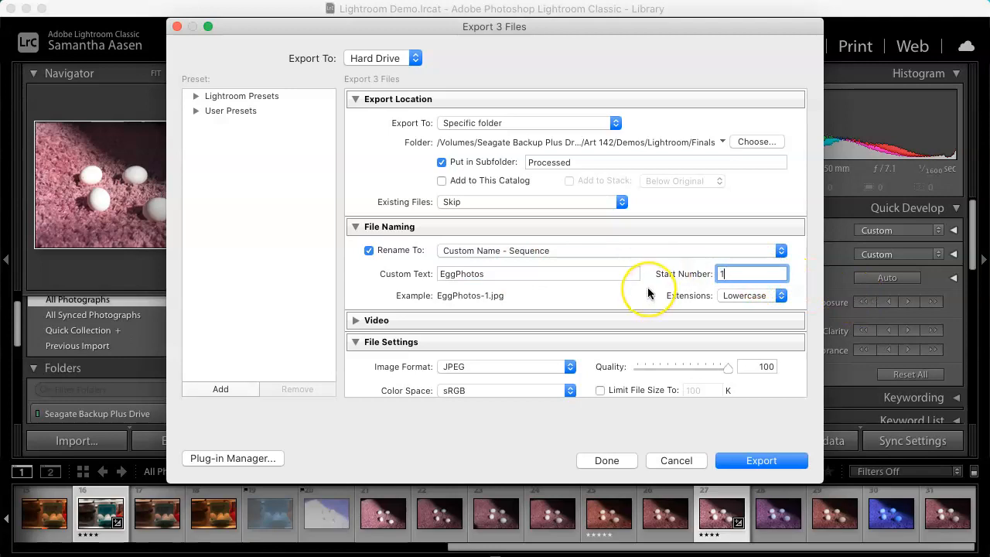
{"action": "scroll", "coordinate": [648, 292], "scroll_direction": "down", "scroll_amount": 4}
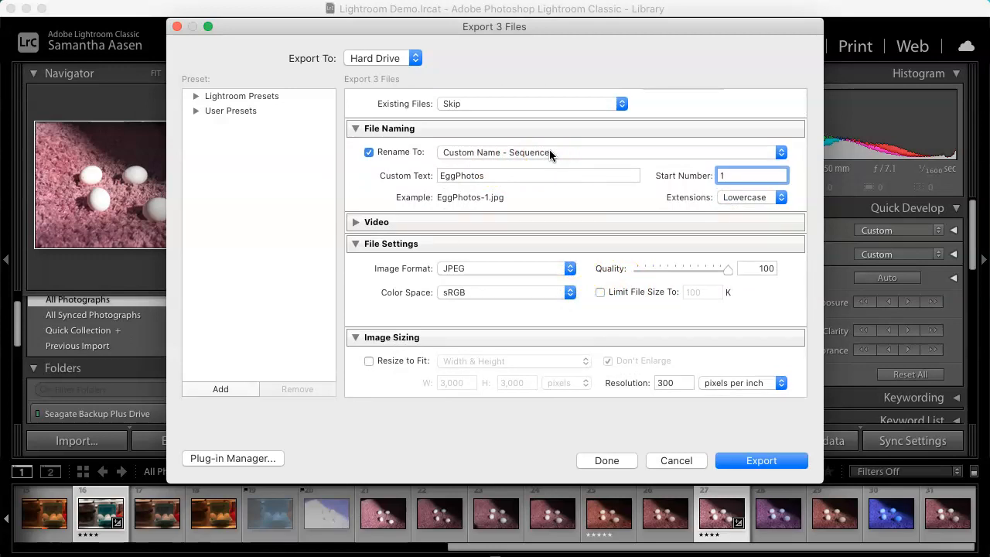
{"action": "left_click", "coordinate": [496, 266]}
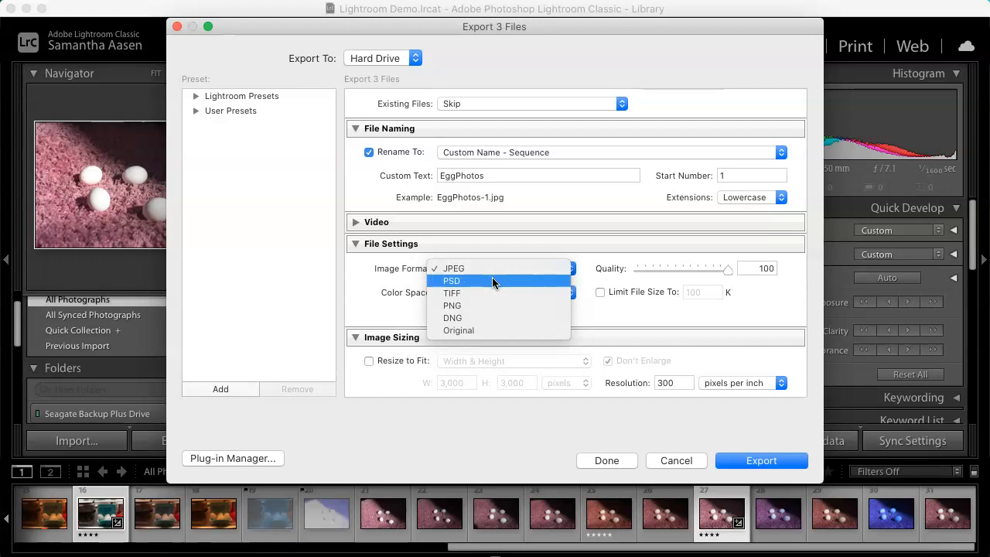
{"action": "left_click", "coordinate": [492, 278]}
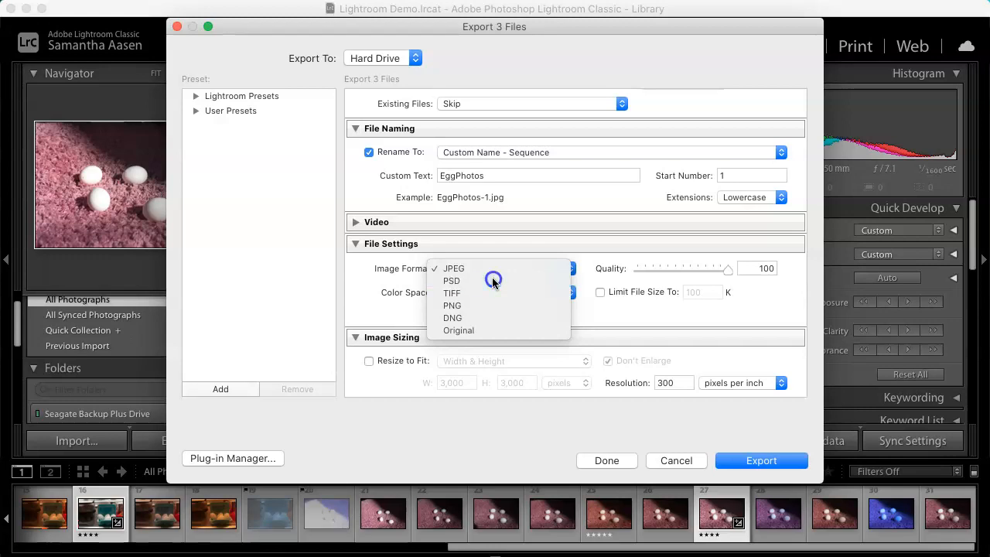
{"action": "left_click", "coordinate": [492, 276]}
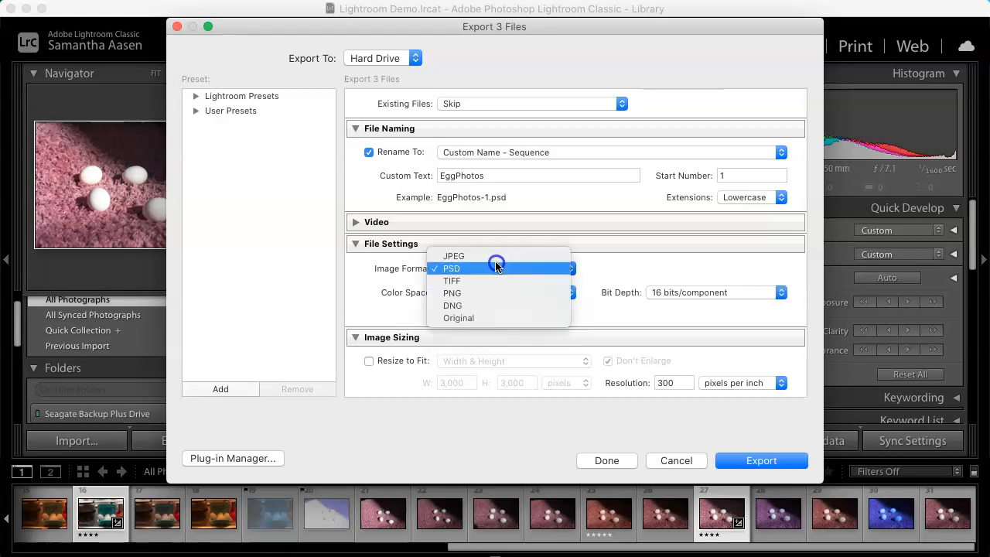
{"action": "left_click", "coordinate": [494, 256]}
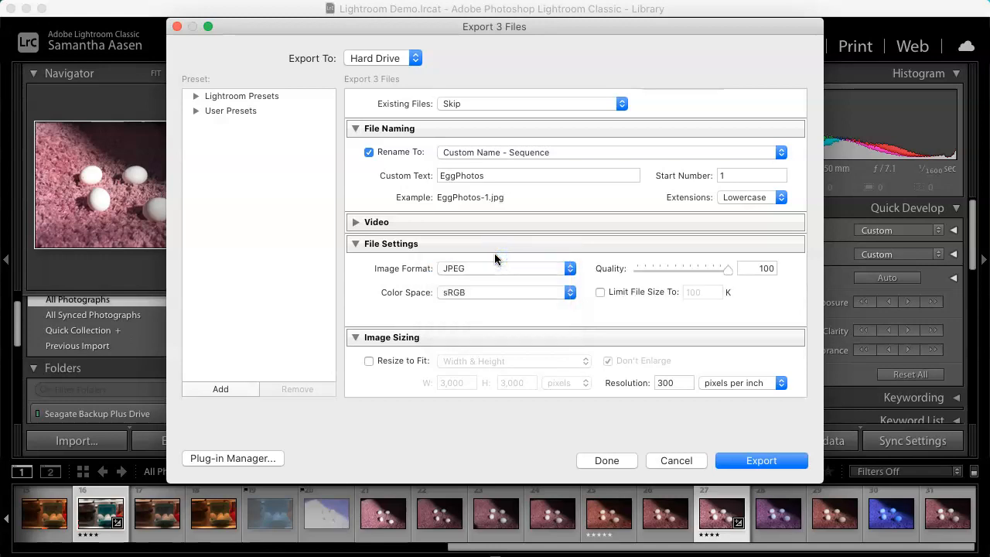
{"action": "left_click", "coordinate": [493, 288]}
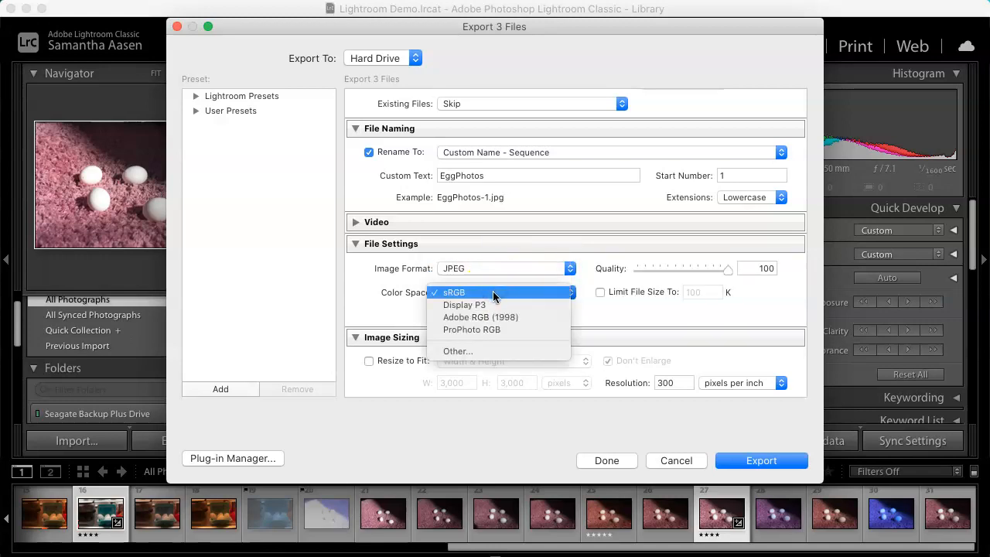
{"action": "left_click", "coordinate": [493, 291]}
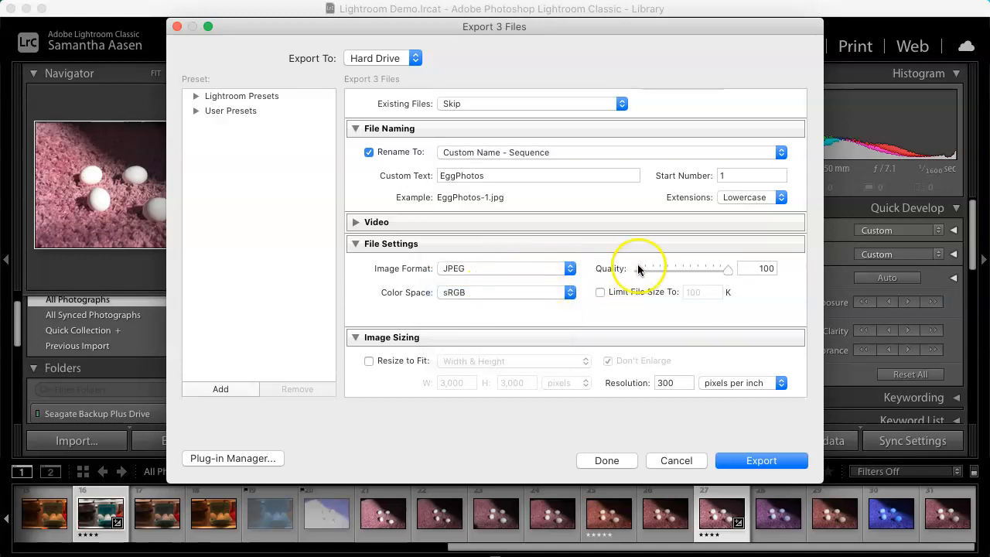
Step: Export the three photos with these settings
{"action": "scroll", "coordinate": [703, 261], "scroll_direction": "down", "scroll_amount": 2}
{"action": "scroll", "coordinate": [704, 262], "scroll_direction": "down", "scroll_amount": 3}
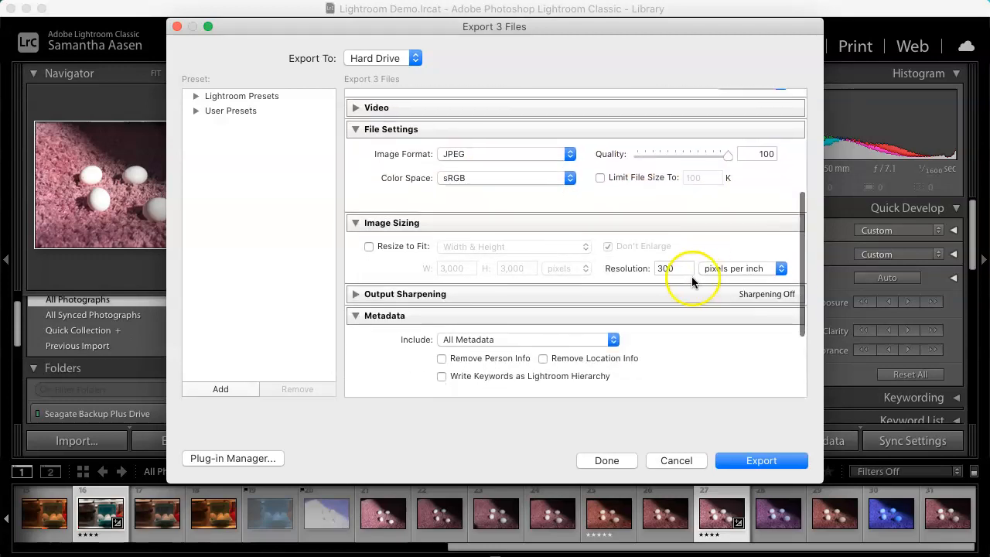
{"action": "left_click", "coordinate": [687, 269]}
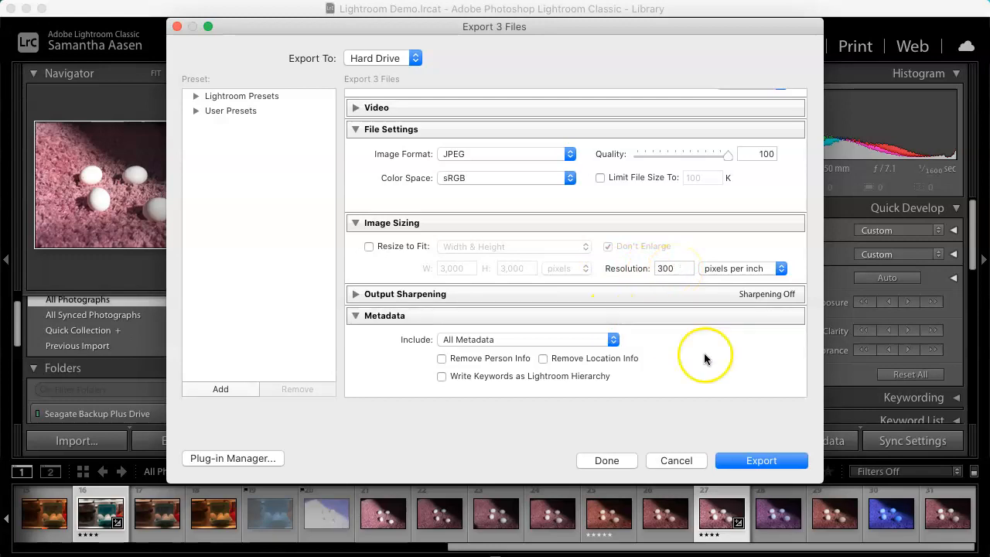
{"action": "left_click", "coordinate": [762, 461]}
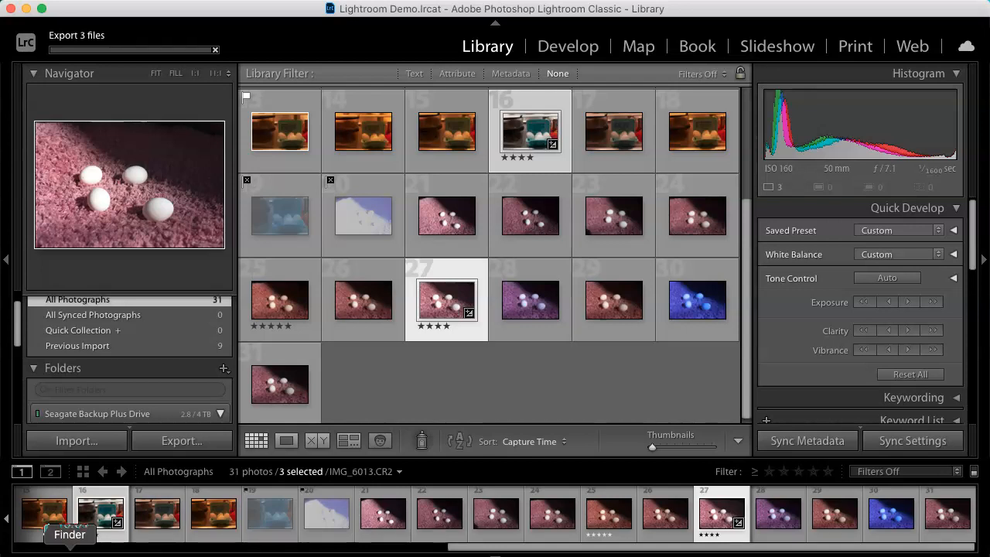
Step: Switch to Finder and open the Processed subfolder inside Finals
{"action": "left_click", "coordinate": [884, 547]}
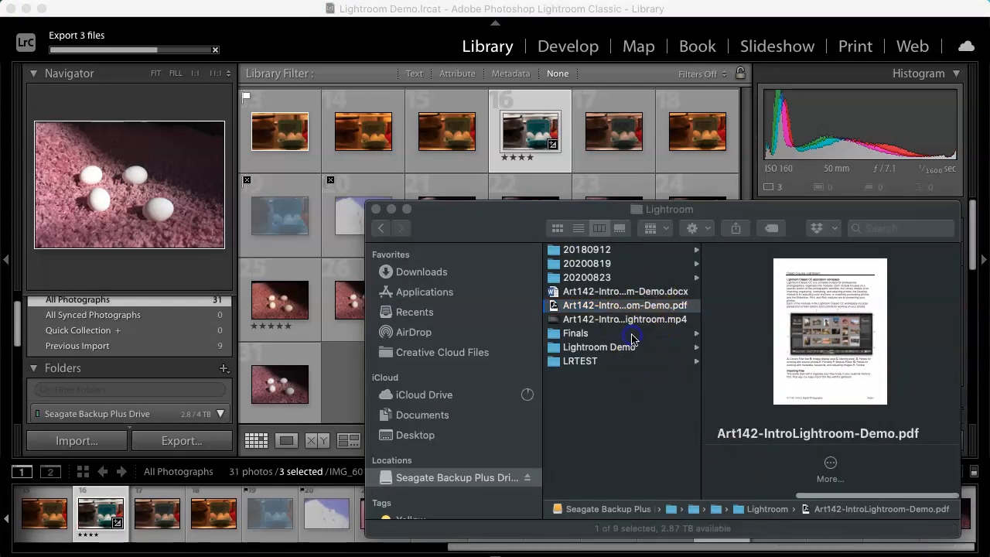
{"action": "left_click", "coordinate": [632, 339]}
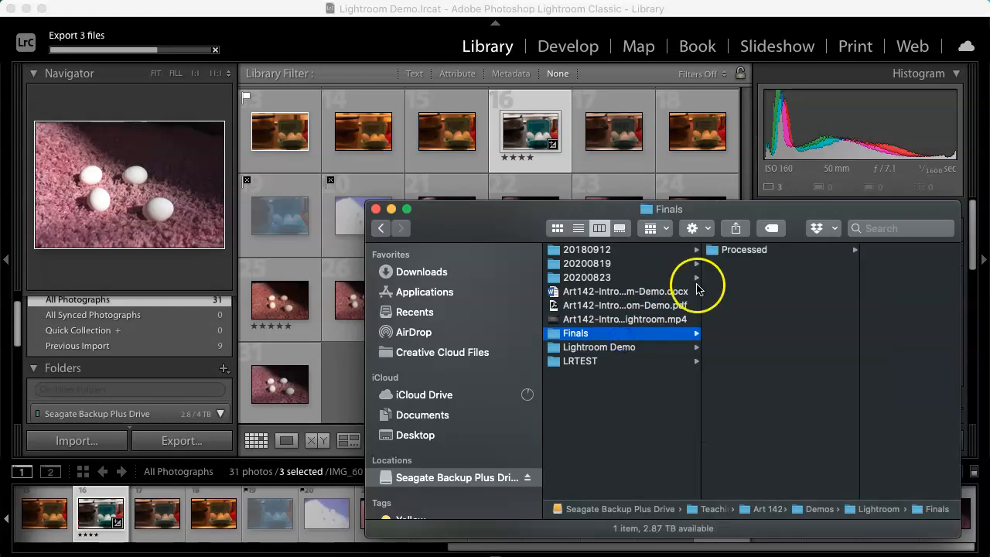
{"action": "left_click", "coordinate": [739, 262]}
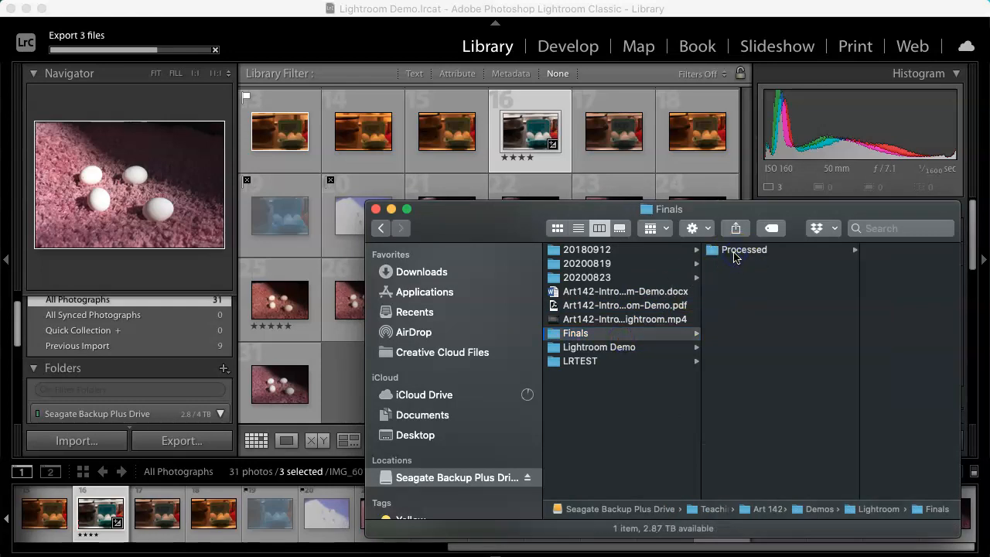
{"action": "left_click", "coordinate": [736, 252]}
{"action": "left_click", "coordinate": [821, 249]}
{"action": "left_click", "coordinate": [676, 333]}
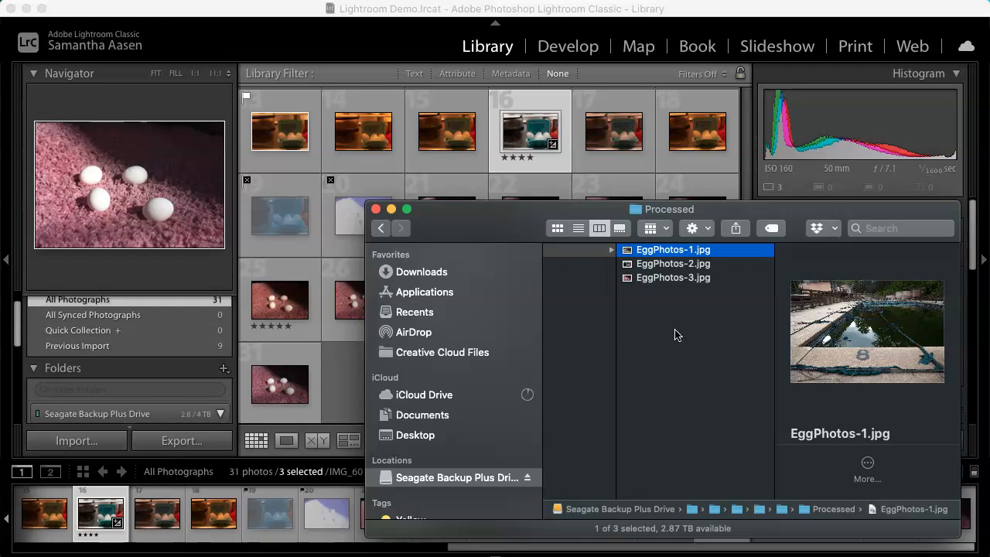
Step: Preview each of the three exported EggPhotos files, then close the Finder window
{"action": "key", "text": "space"}
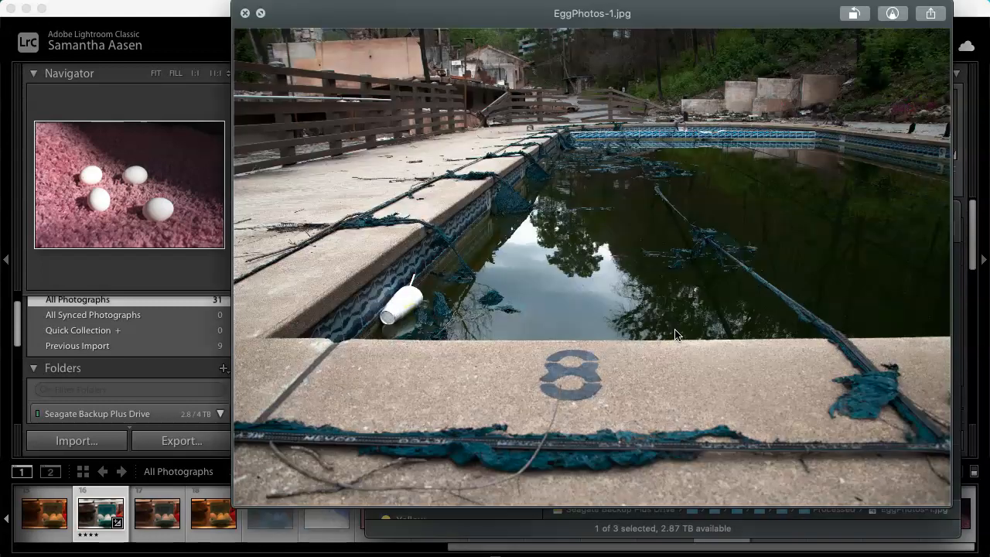
{"action": "key", "text": "Down"}
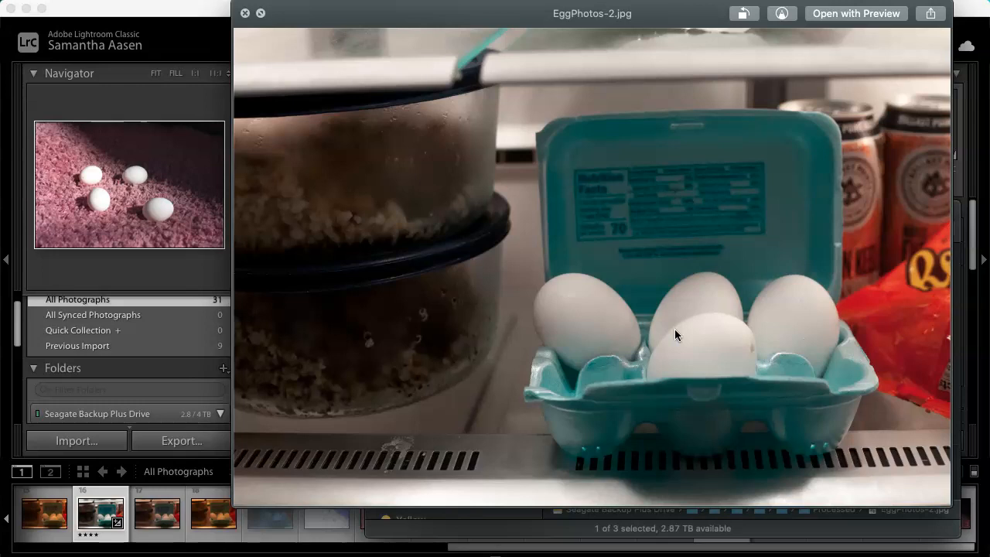
{"action": "key", "text": "Down"}
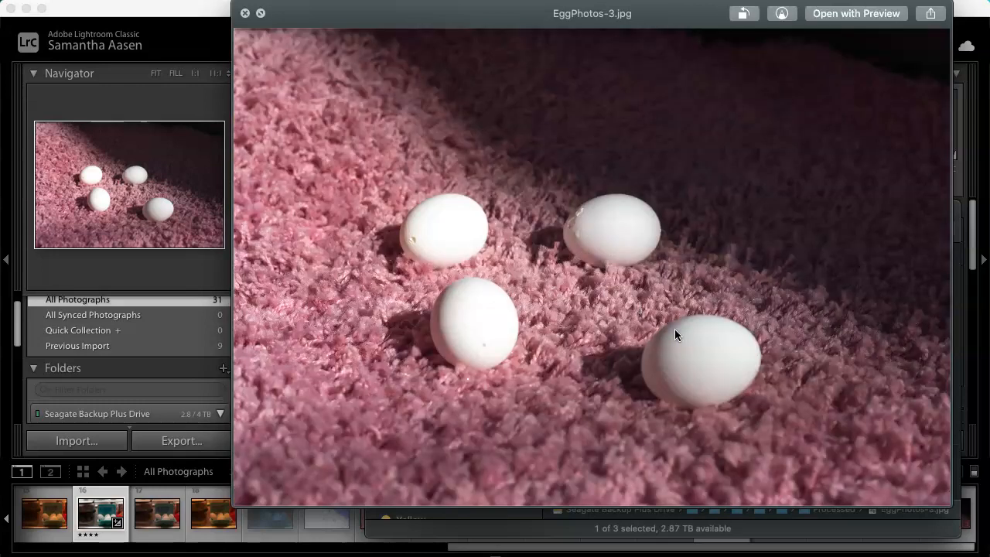
{"action": "key", "text": "space"}
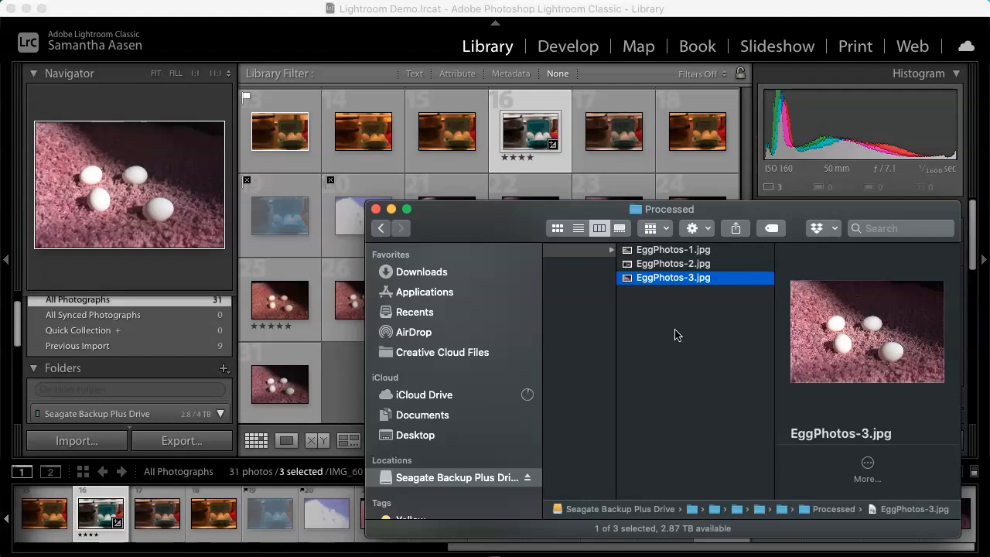
{"action": "left_click", "coordinate": [375, 209]}
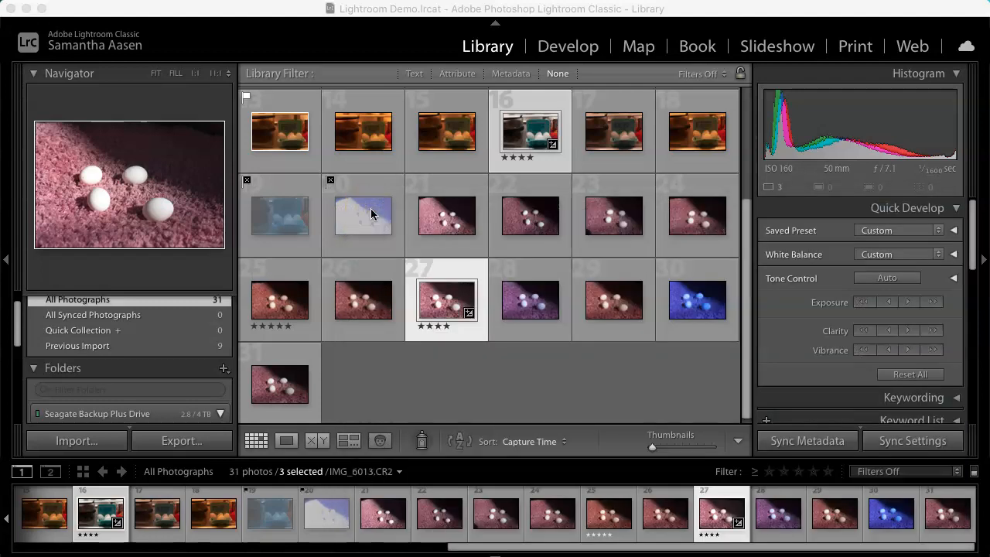